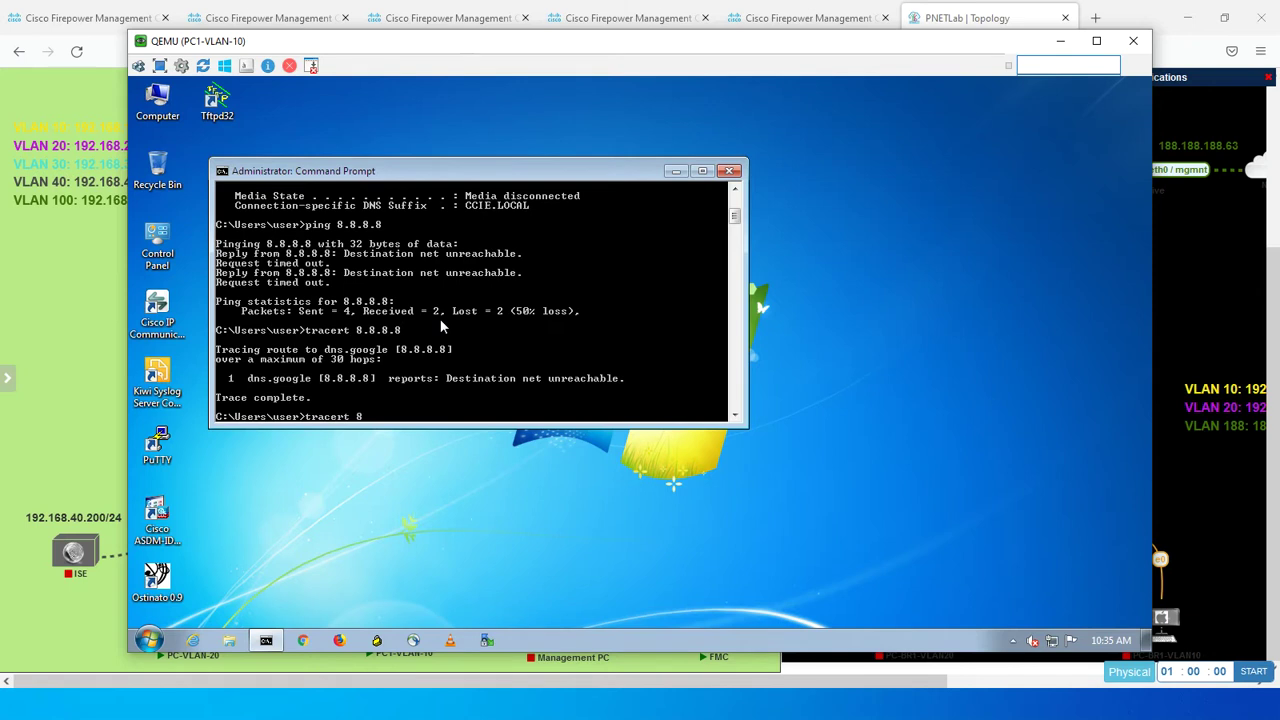
# Step: Run a traceroute and a ping to 8.8.8.8 in the command prompt on PC1-VLAN-10
pyautogui.press('Return')
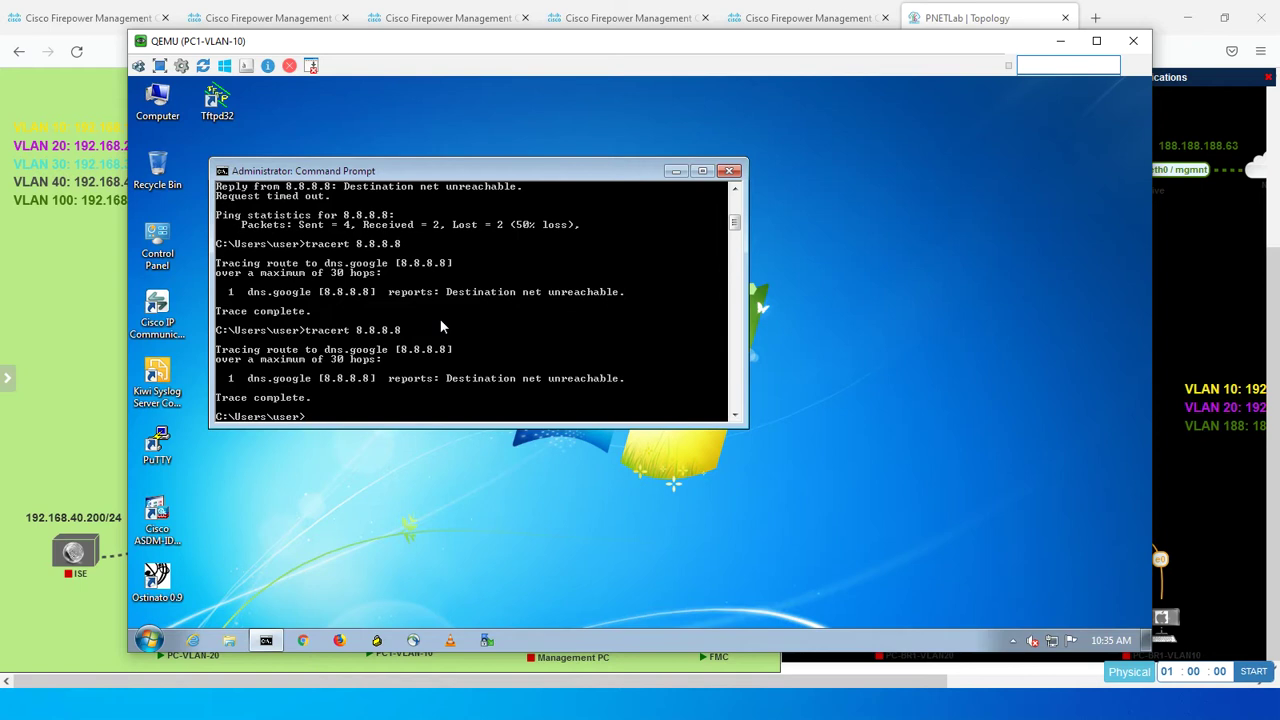
pyautogui.write('ping 8.8.8.8')
pyautogui.press('Return')
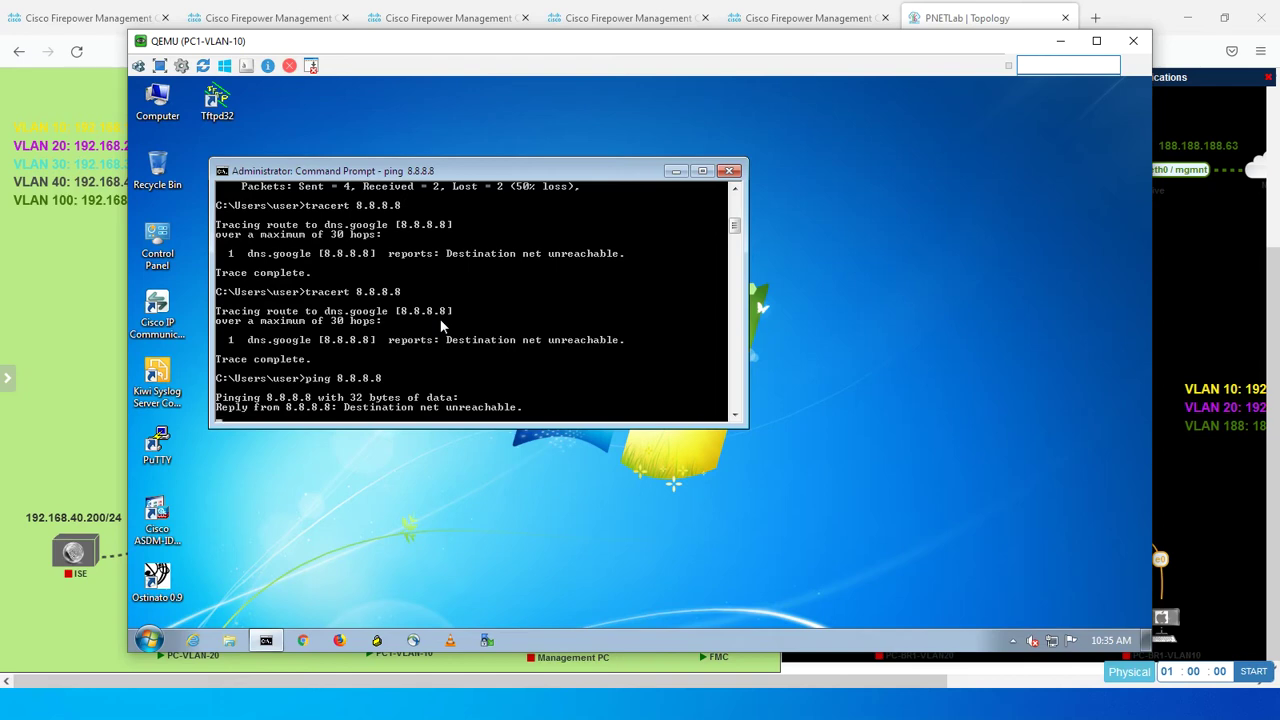
# Step: Switch to the PC-VLAN-20 virtual machine and open a command prompt there
pyautogui.hotkey('alt', 'Tab')
pyautogui.press('Tab')
pyautogui.press('Tab')
pyautogui.press('Tab')
pyautogui.press('Tab')
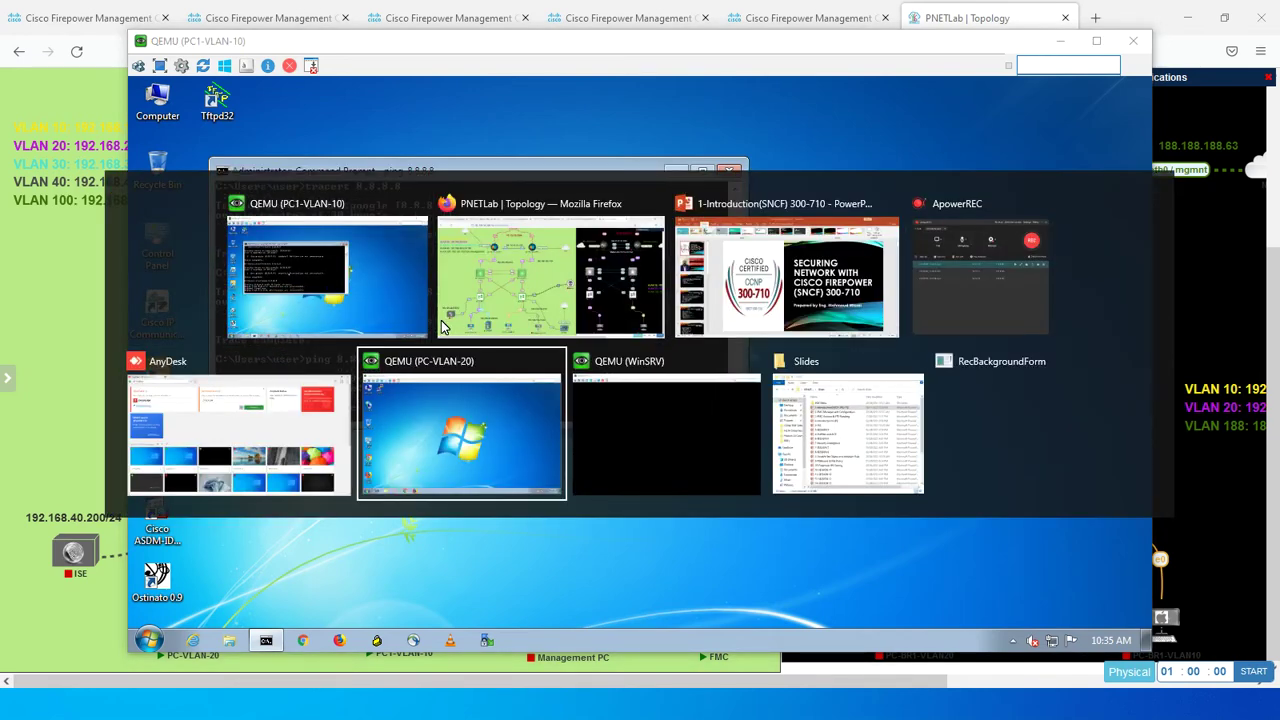
pyautogui.click(150, 637)
pyautogui.write('cmd')
pyautogui.press('Return')
# Step: Ping 8.8.8.8 from PC-VLAN-20, stop the ping, and start a traceroute to the same address
pyautogui.write('ping 8.8.8.8')
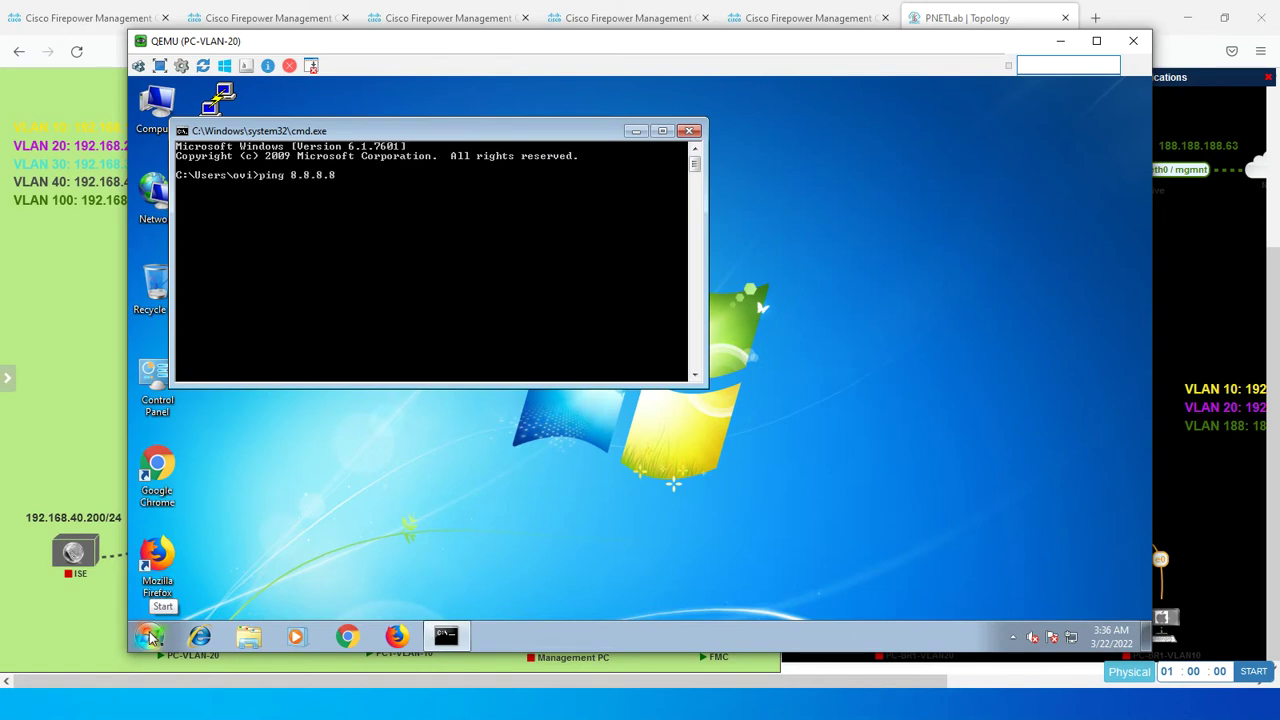
pyautogui.press('Return')
pyautogui.hotkey('ctrl', 'c')
pyautogui.press('Return')
pyautogui.press('Return')
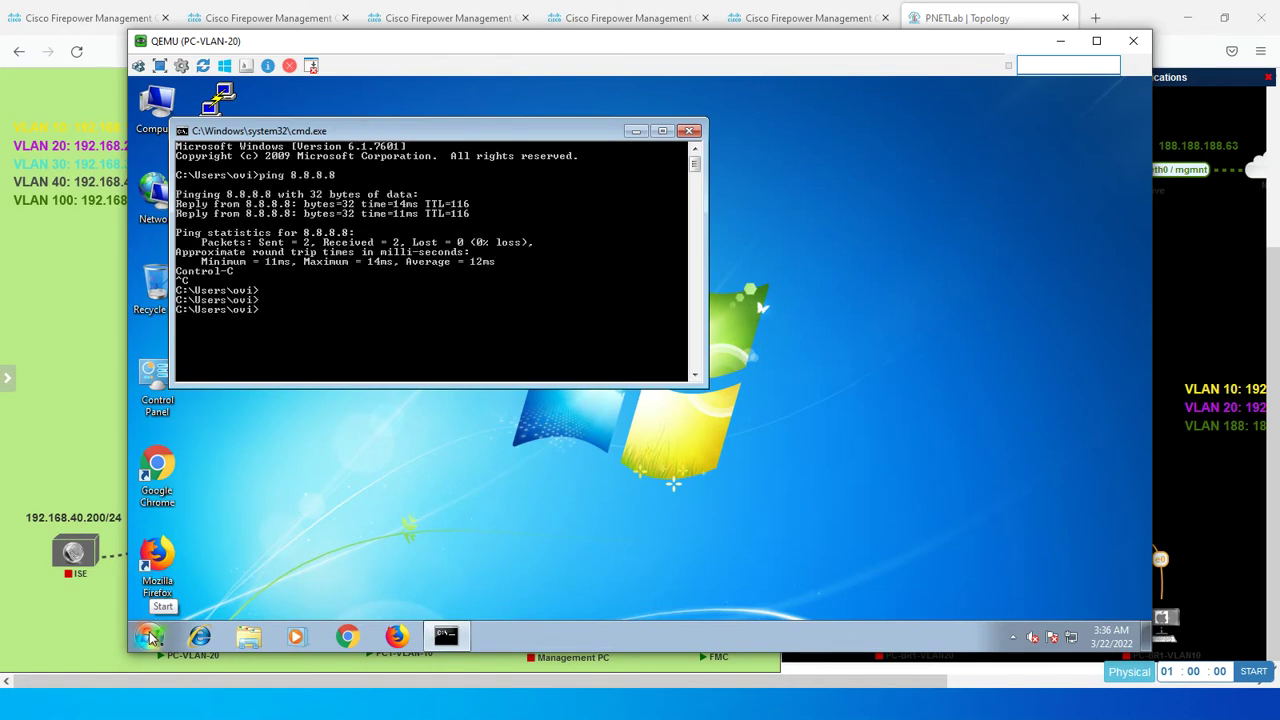
pyautogui.write('tracert 8.8.8.8')
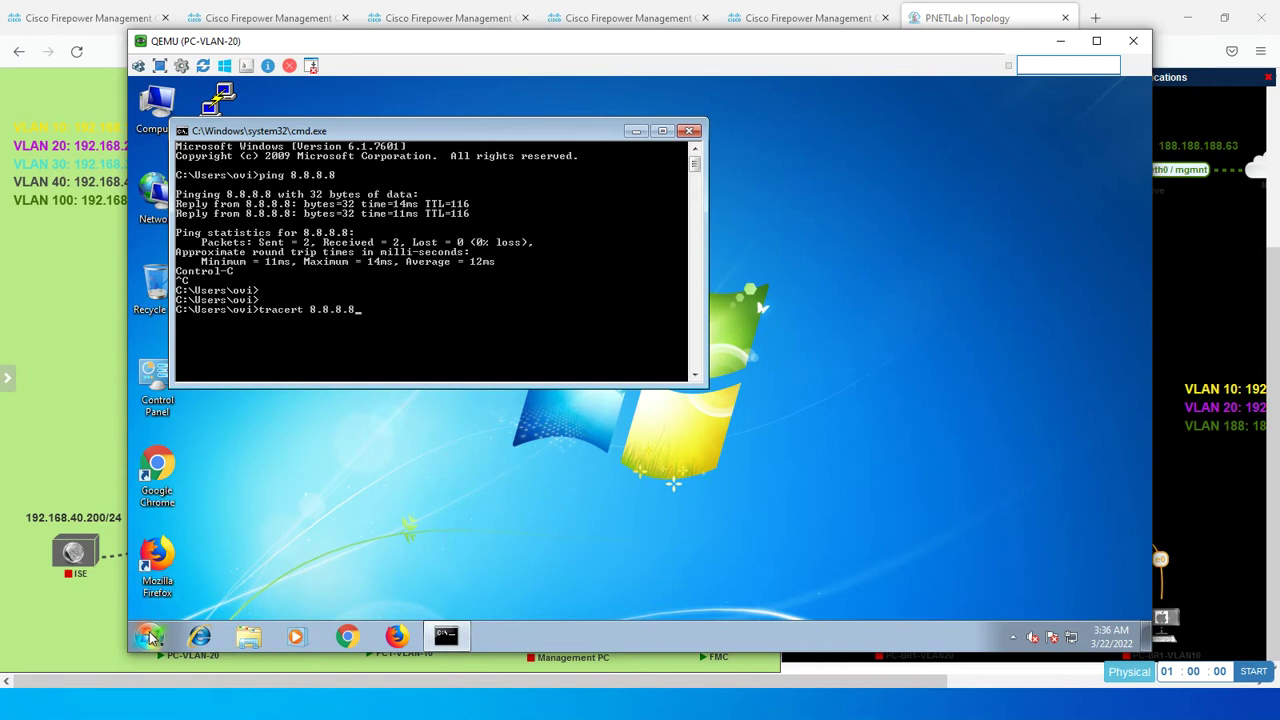
pyautogui.press('Return')
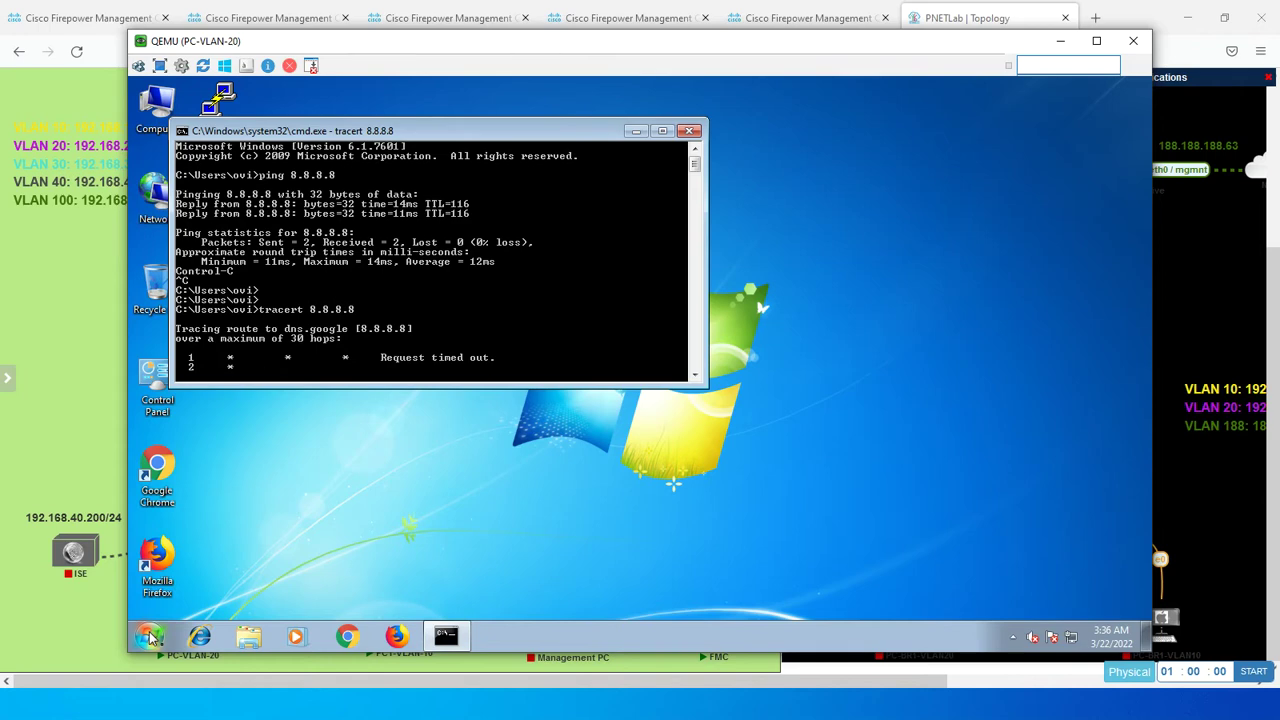
# Step: Switch to Firepower Management Center in the browser and open the rules of the Default-HQ-Policy access control policy
pyautogui.click(225, 24)
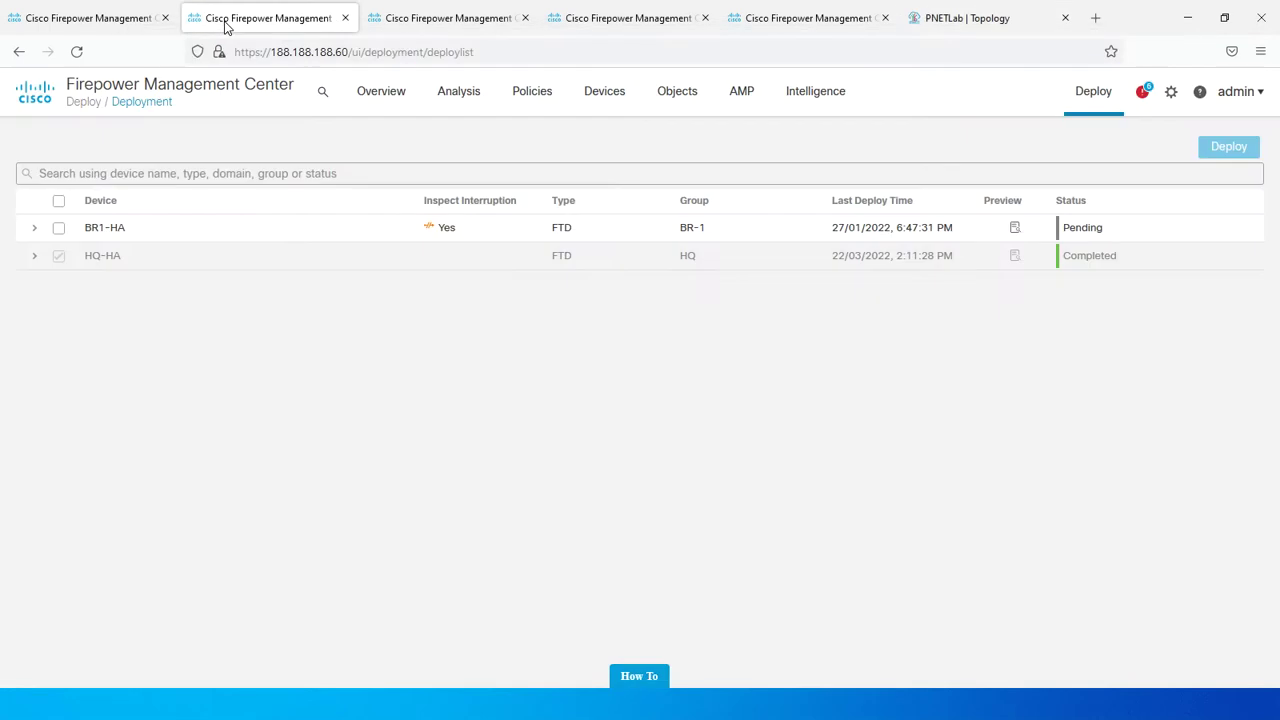
pyautogui.click(35, 22)
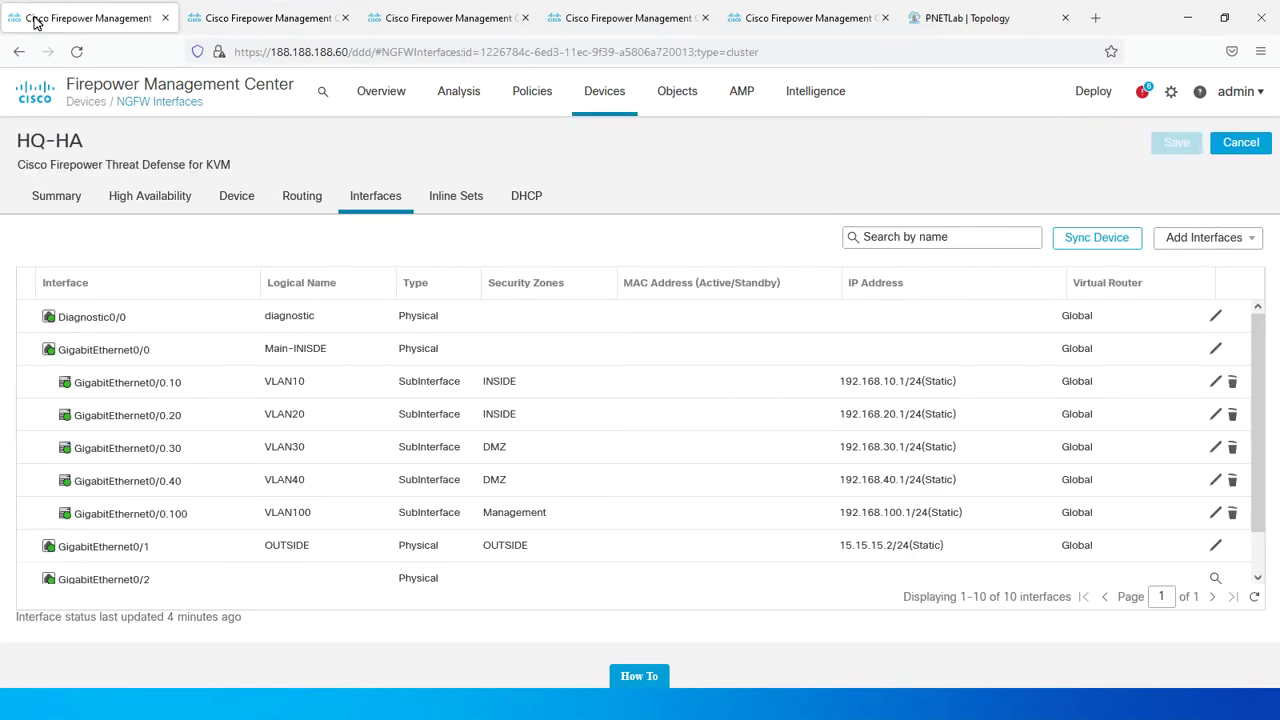
pyautogui.click(391, 28)
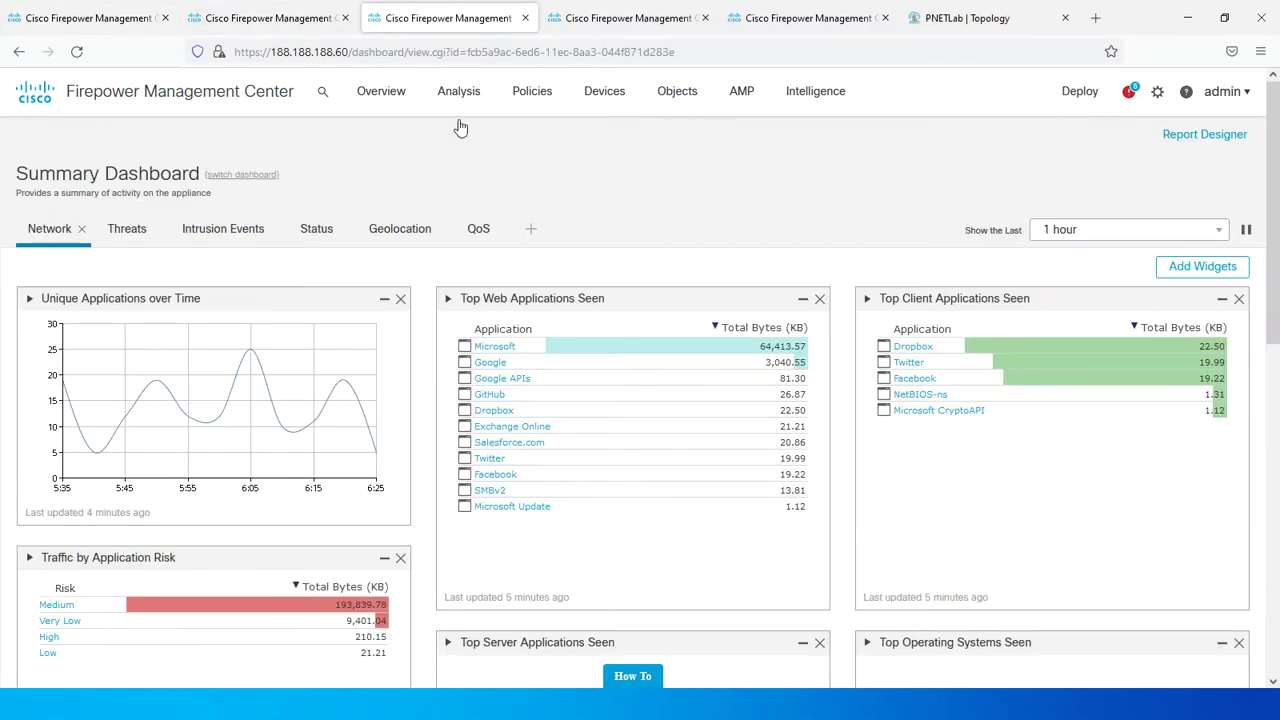
pyautogui.click(530, 92)
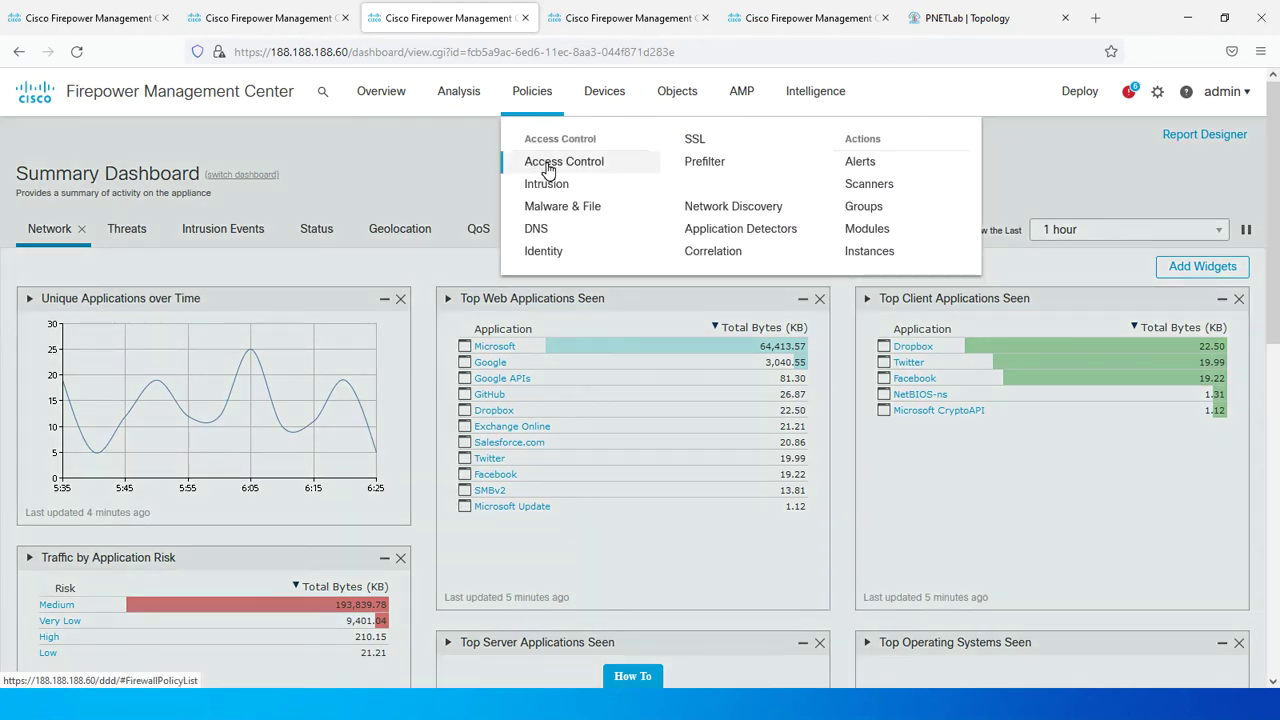
pyautogui.click(547, 165)
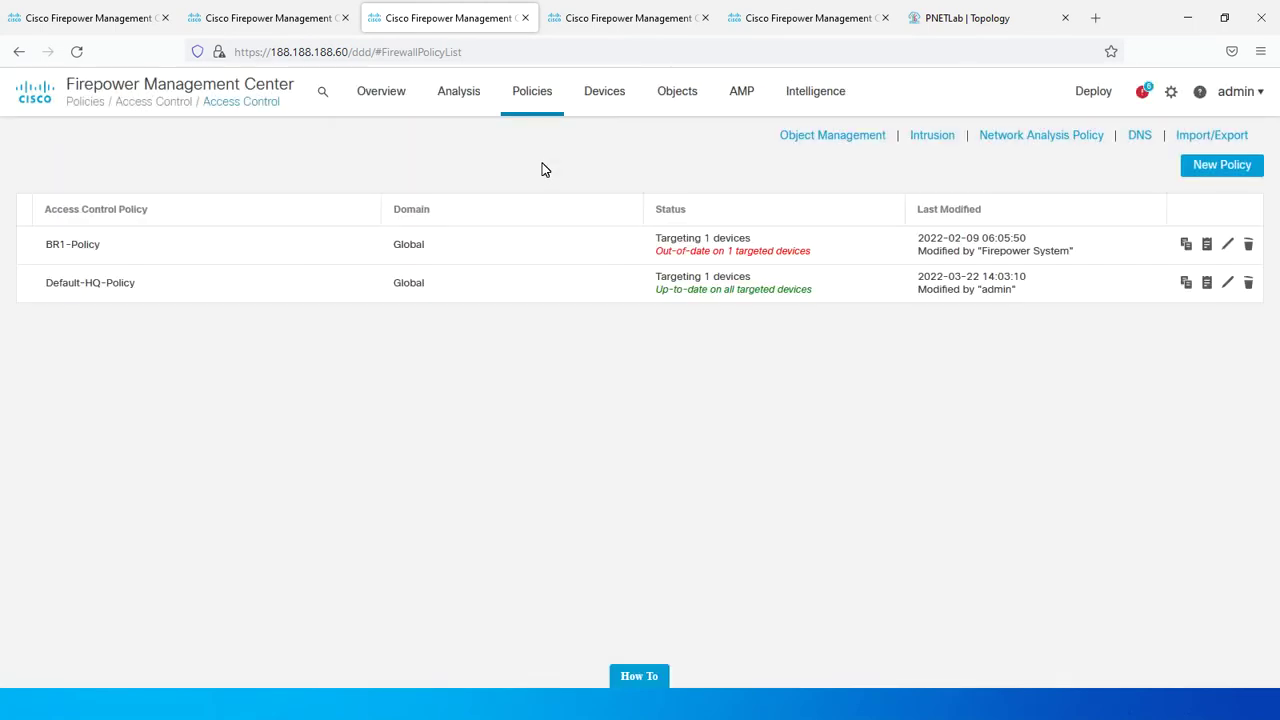
pyautogui.click(1228, 283)
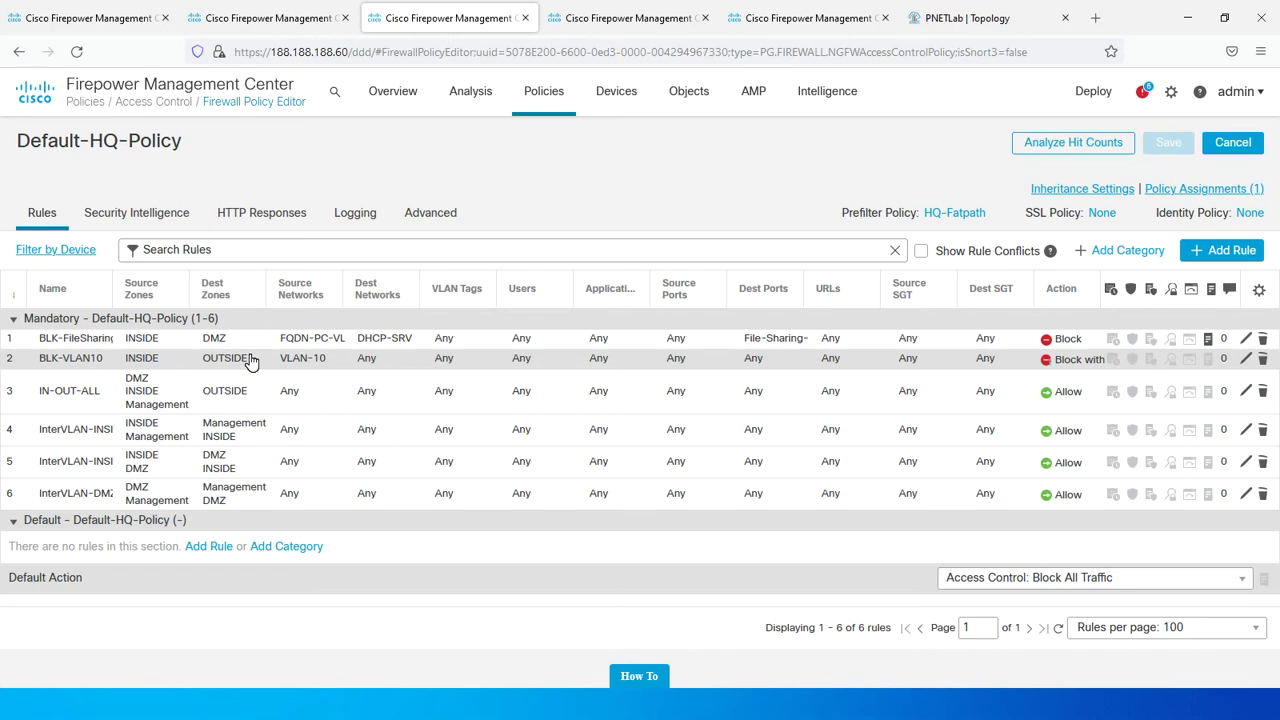
# Step: Check the traceroute progress on PC-VLAN-20 and return to Firepower Management Center
pyautogui.hotkey('alt', 'Tab')
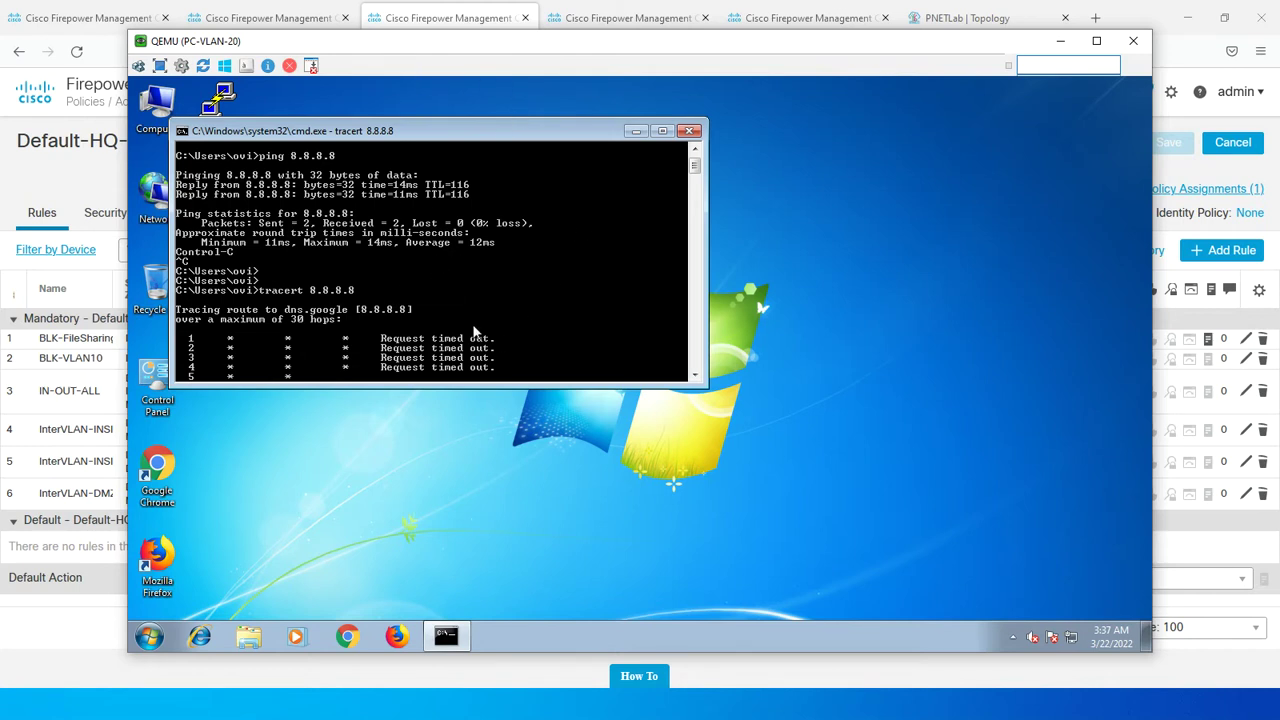
pyautogui.hotkey('alt', 'Tab')
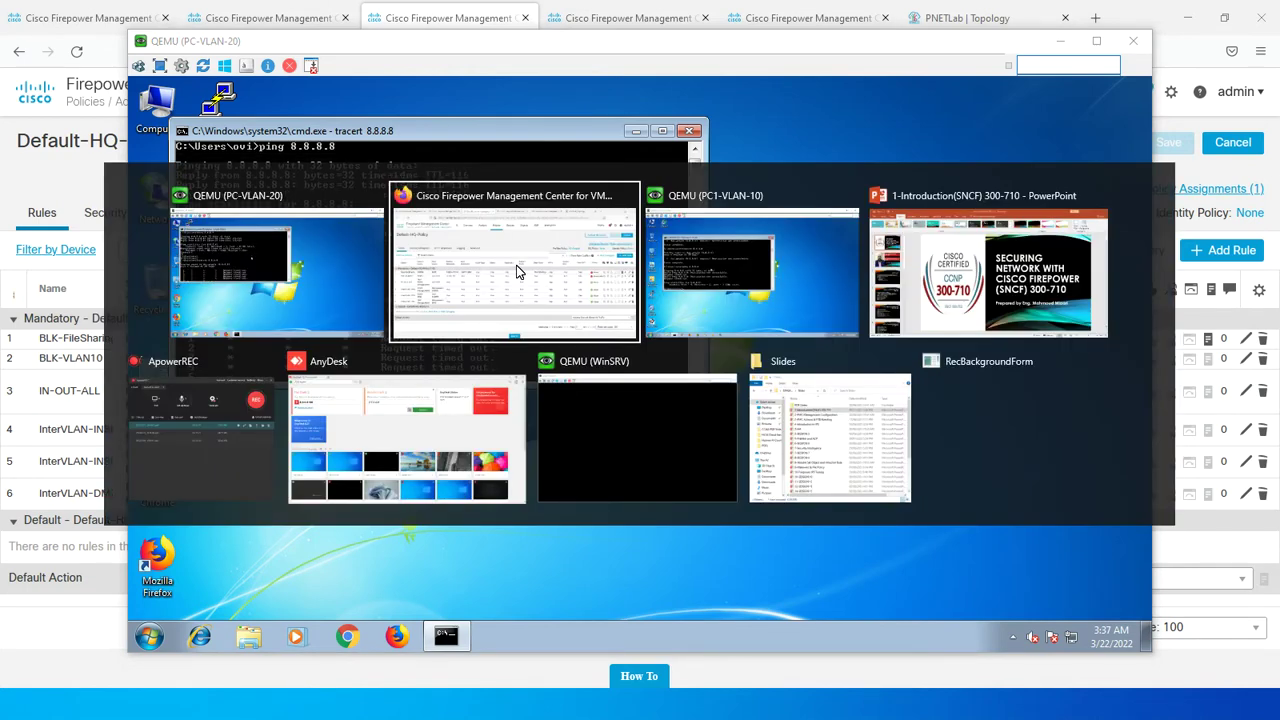
pyautogui.click(517, 271)
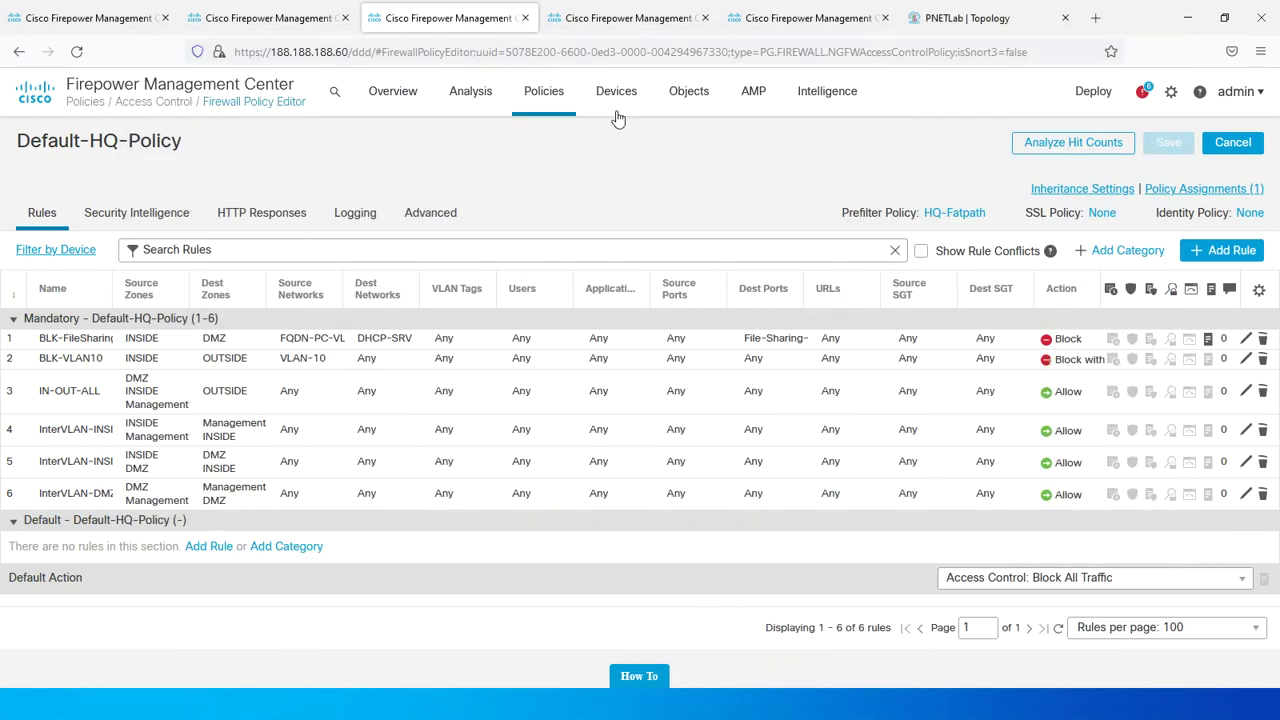
pyautogui.moveTo(693, 104)
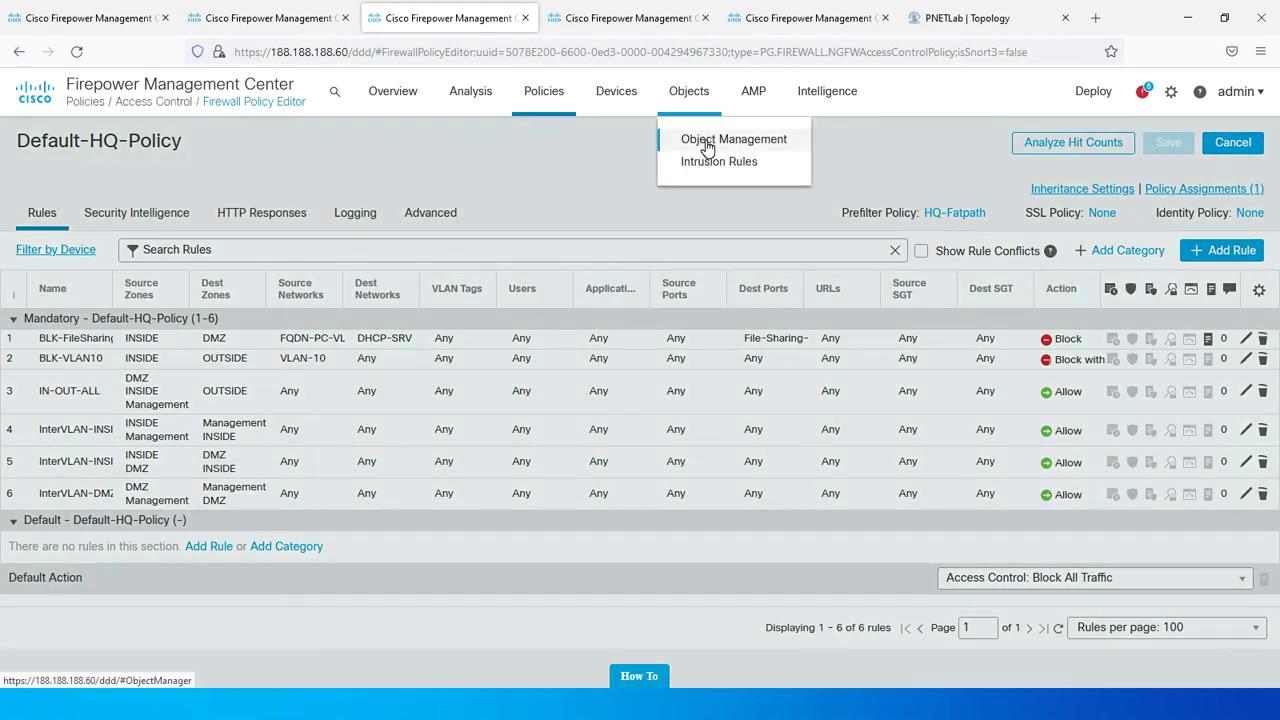
pyautogui.click(701, 140)
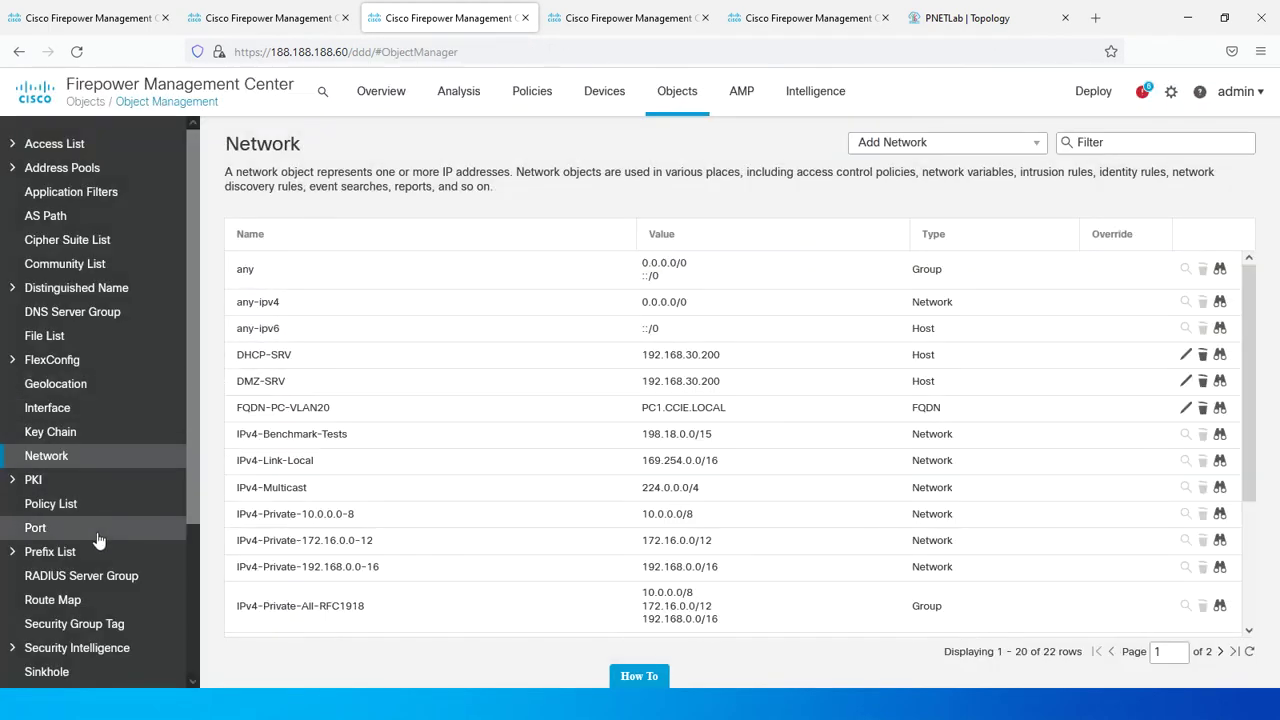
pyautogui.click(46, 529)
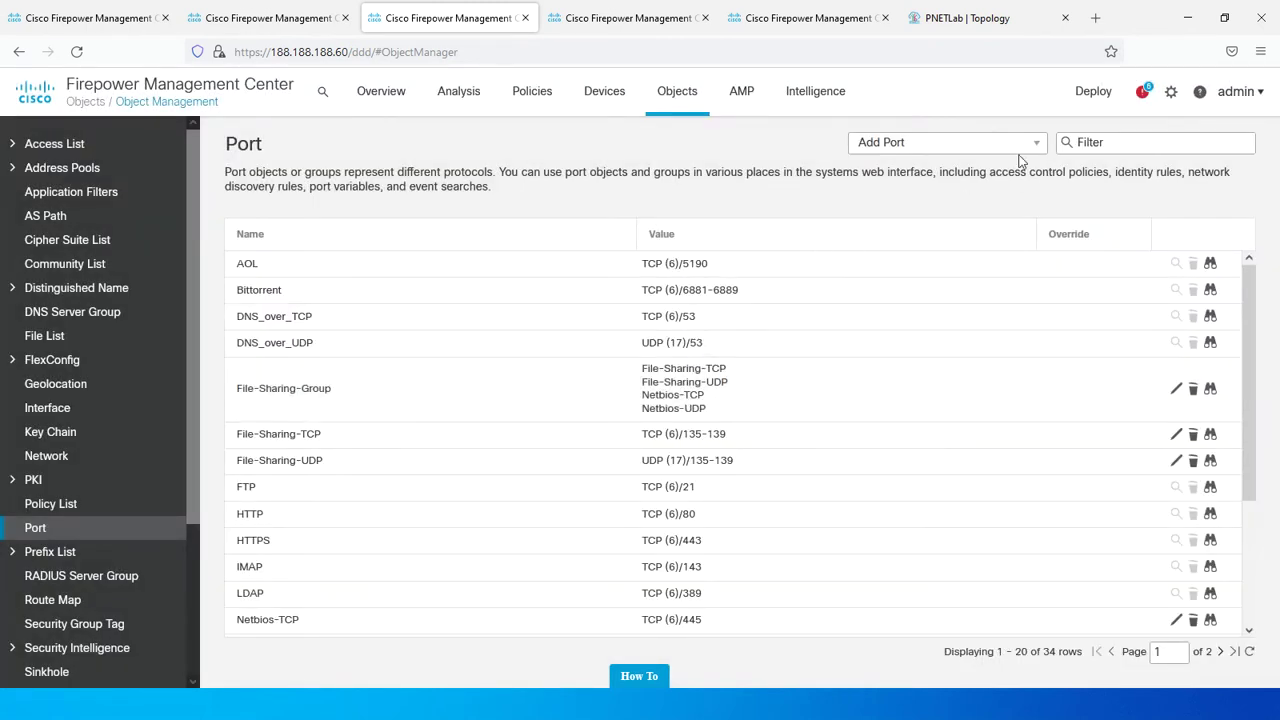
pyautogui.click(970, 146)
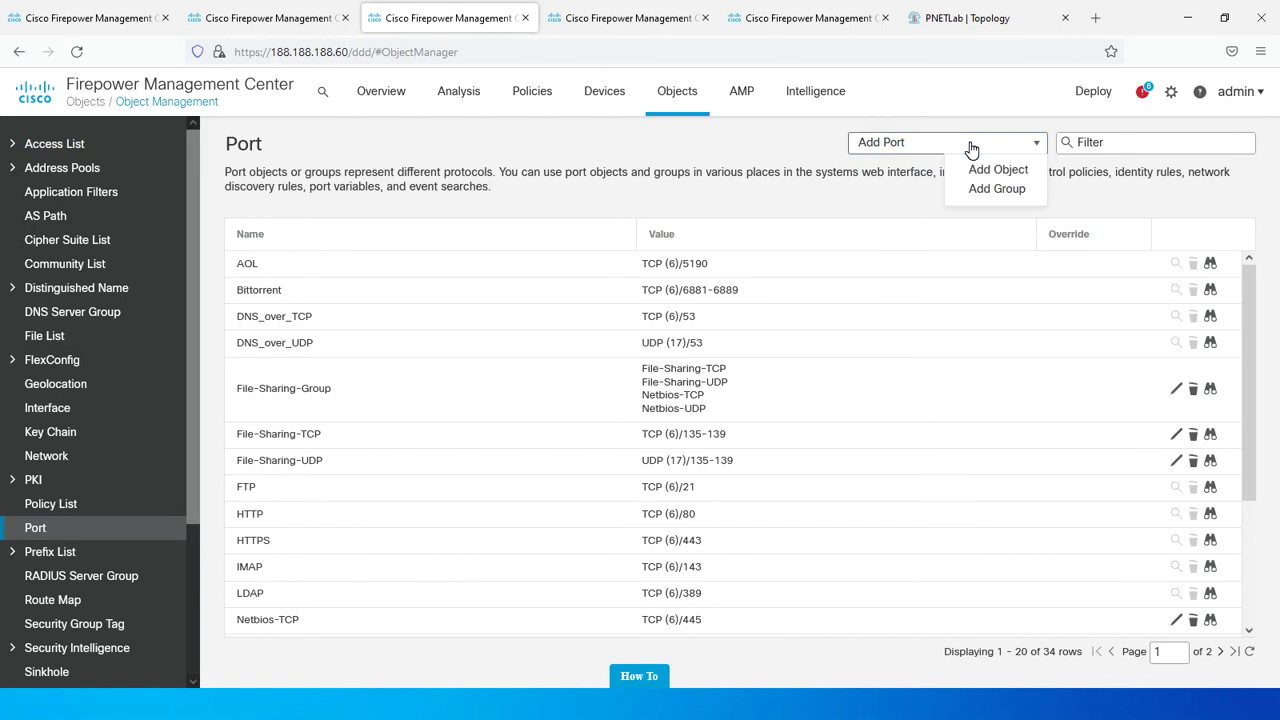
pyautogui.click(990, 170)
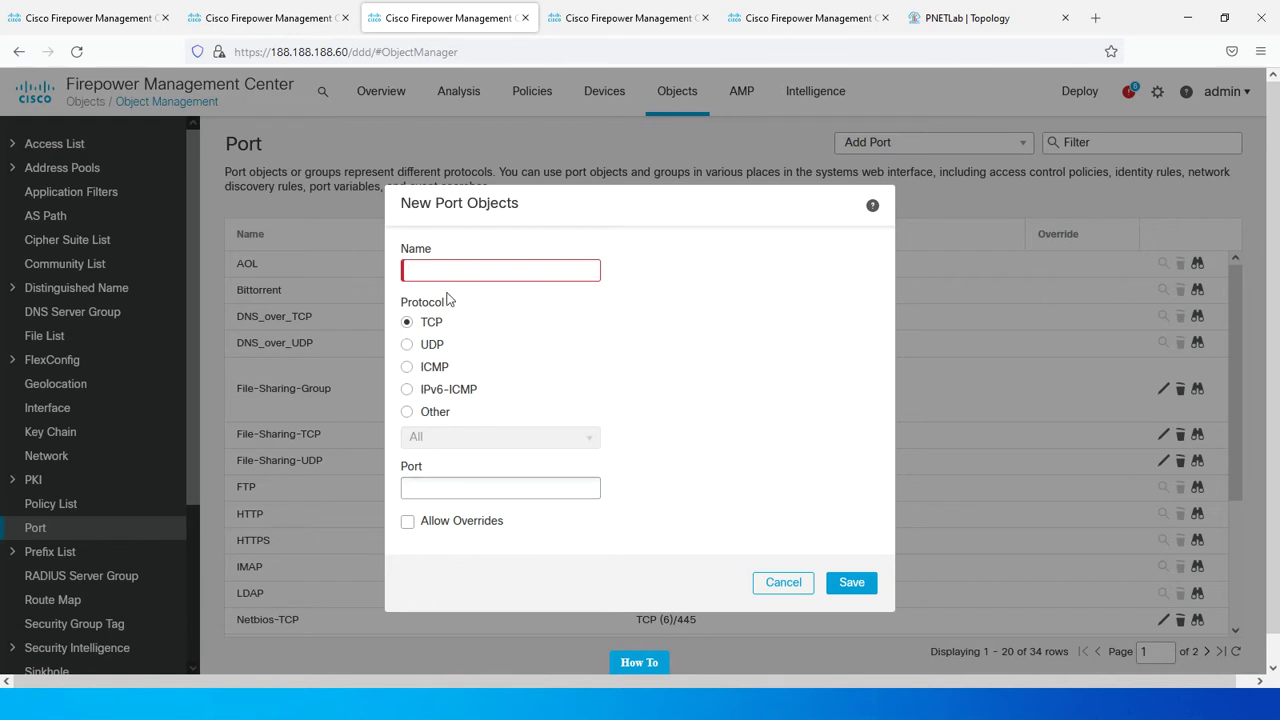
pyautogui.write('Traceroute-UDP')
pyautogui.click(407, 344)
pyautogui.click(424, 487)
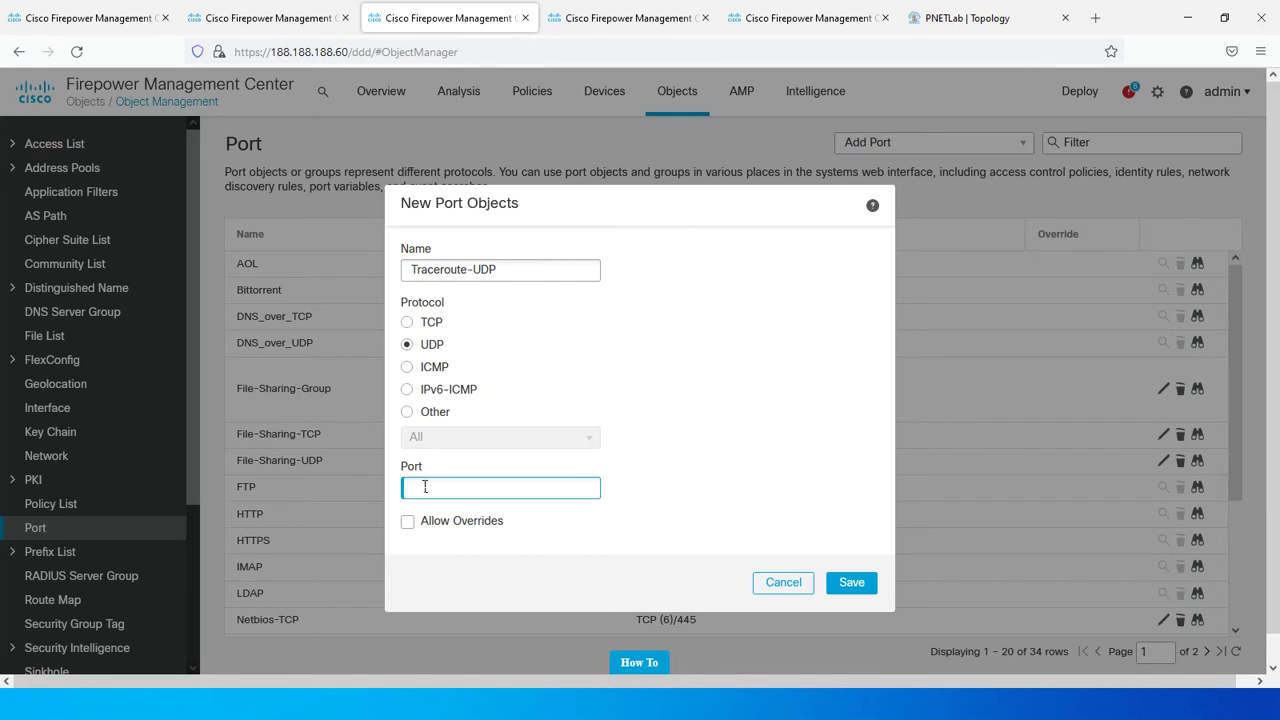
pyautogui.write('33434-33464')
pyautogui.click(848, 583)
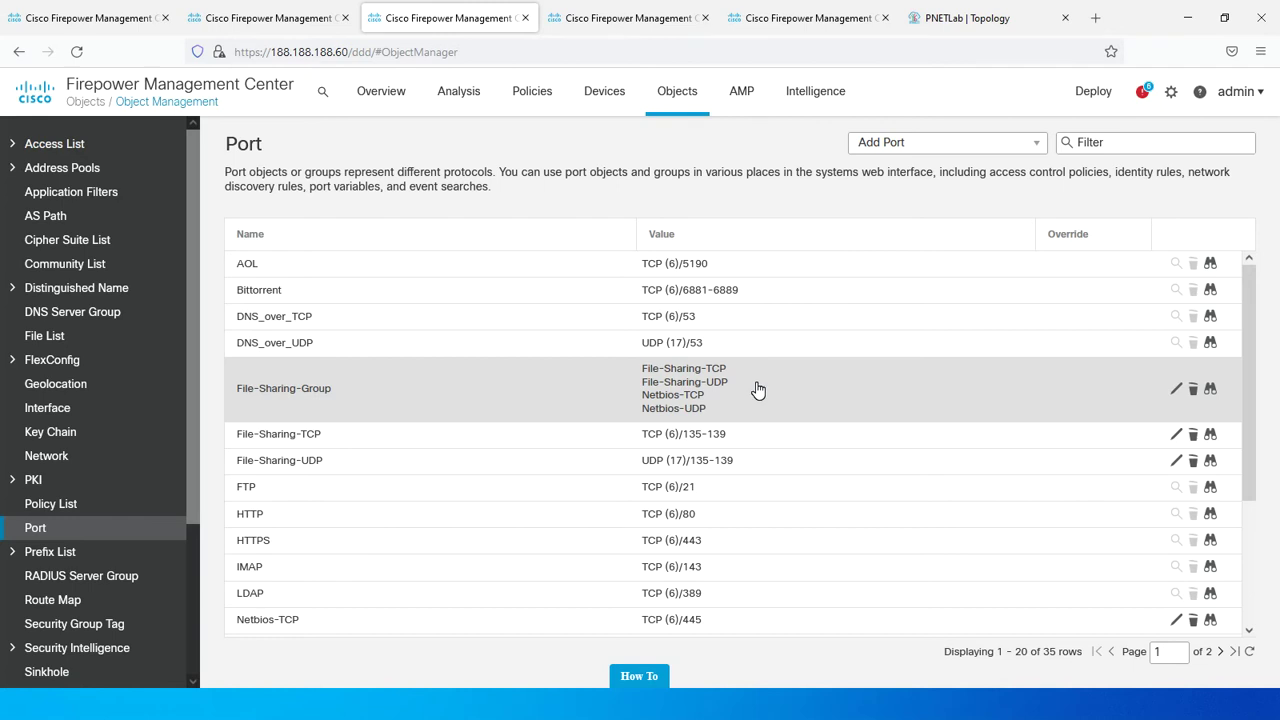
# Step: Launch Word and create a blank document
pyautogui.press('super')
pyautogui.write('word')
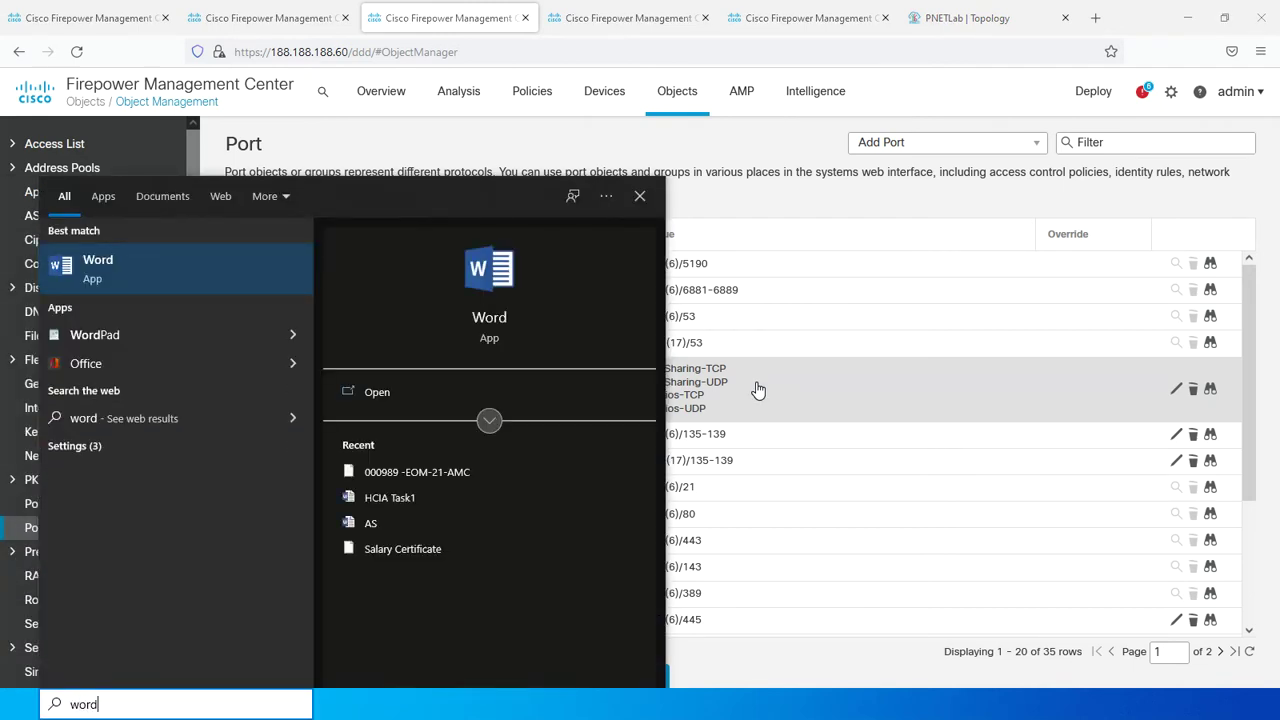
pyautogui.press('Return')
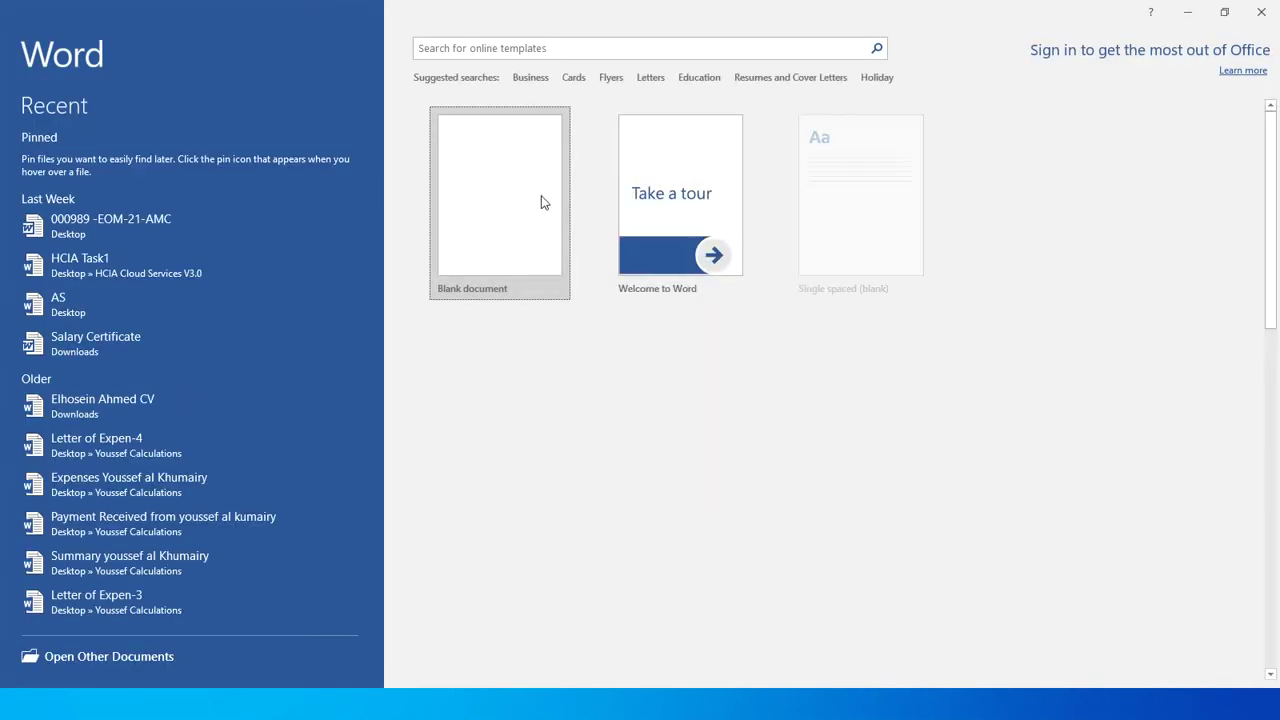
pyautogui.click(522, 201)
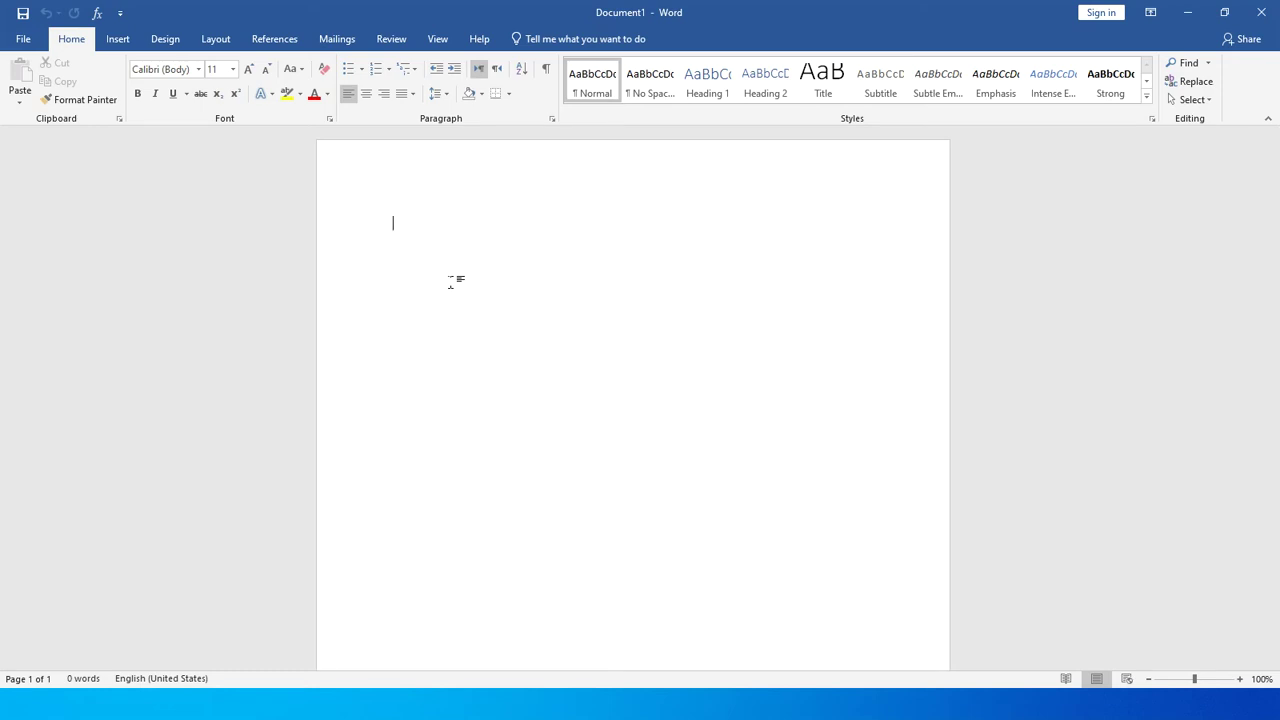
# Step: Write the line "ICMP3: Destination & Reachability" in the blank document, correcting the spelling of the last word
pyautogui.write('IC')
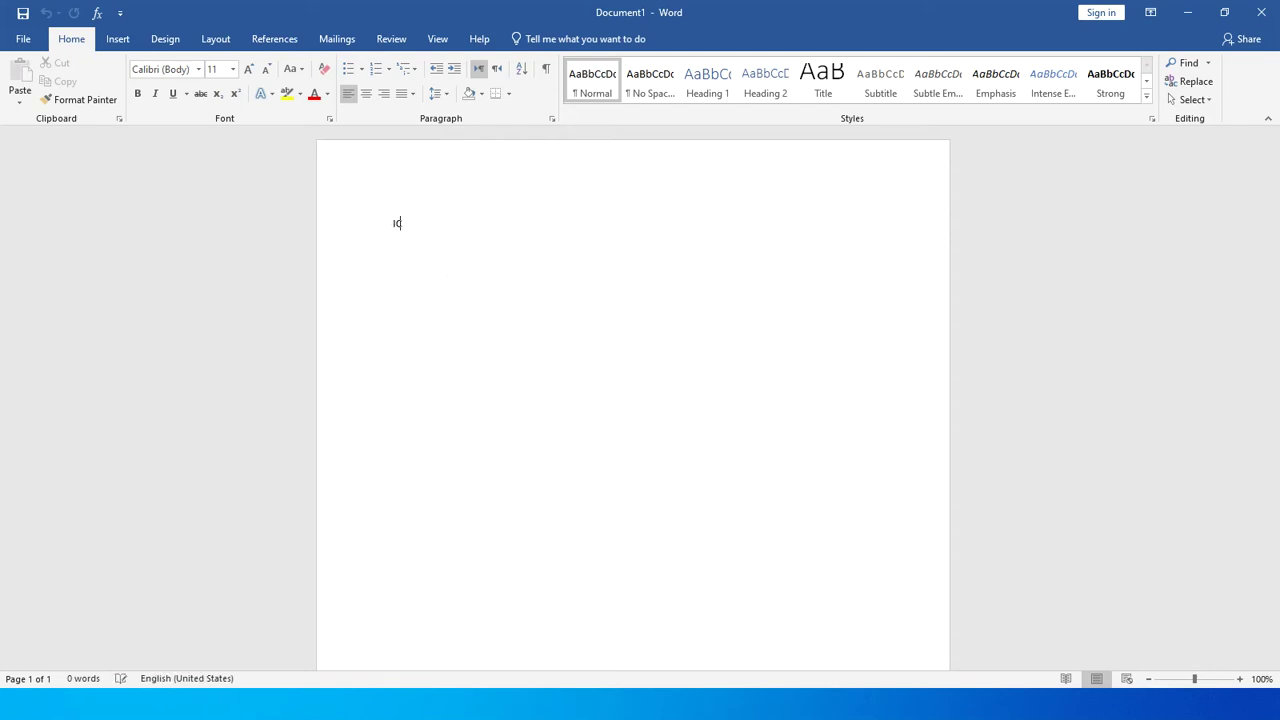
pyautogui.write('MP3: ')
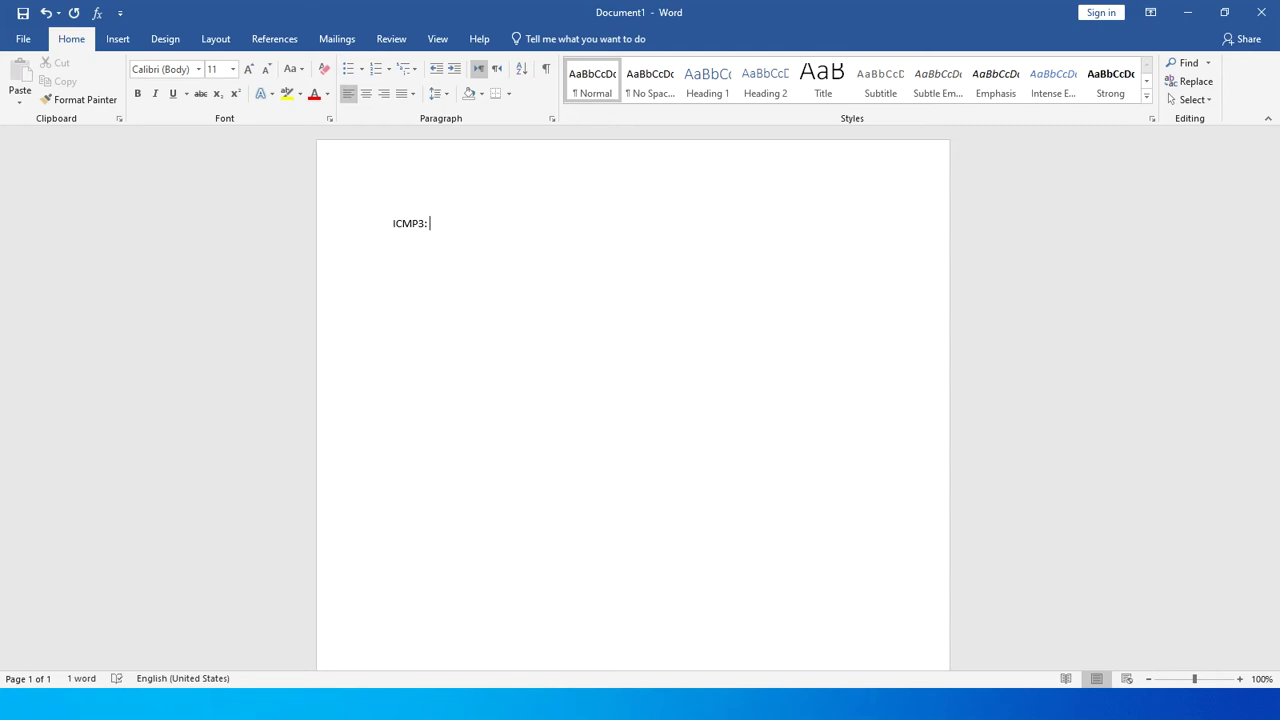
pyautogui.write('Destina')
pyautogui.write('ion')
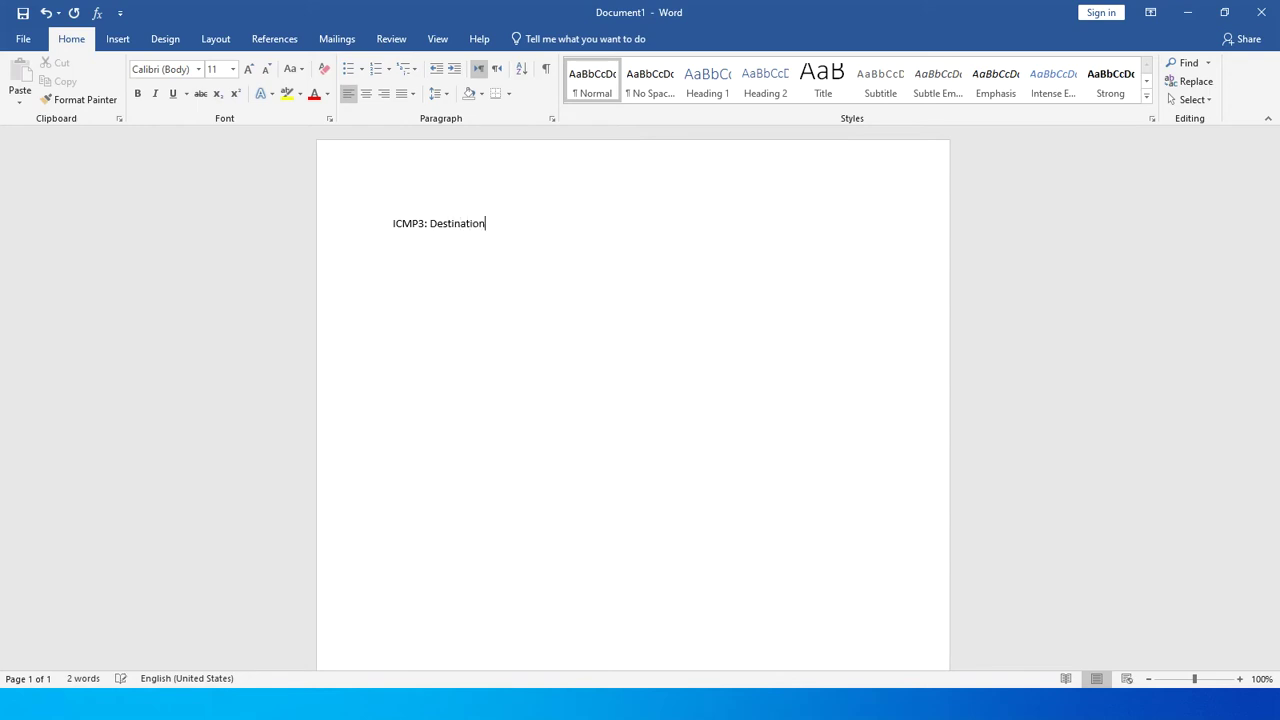
pyautogui.write(' & Rechability')
pyautogui.rightClick(513, 228)
pyautogui.click(513, 241)
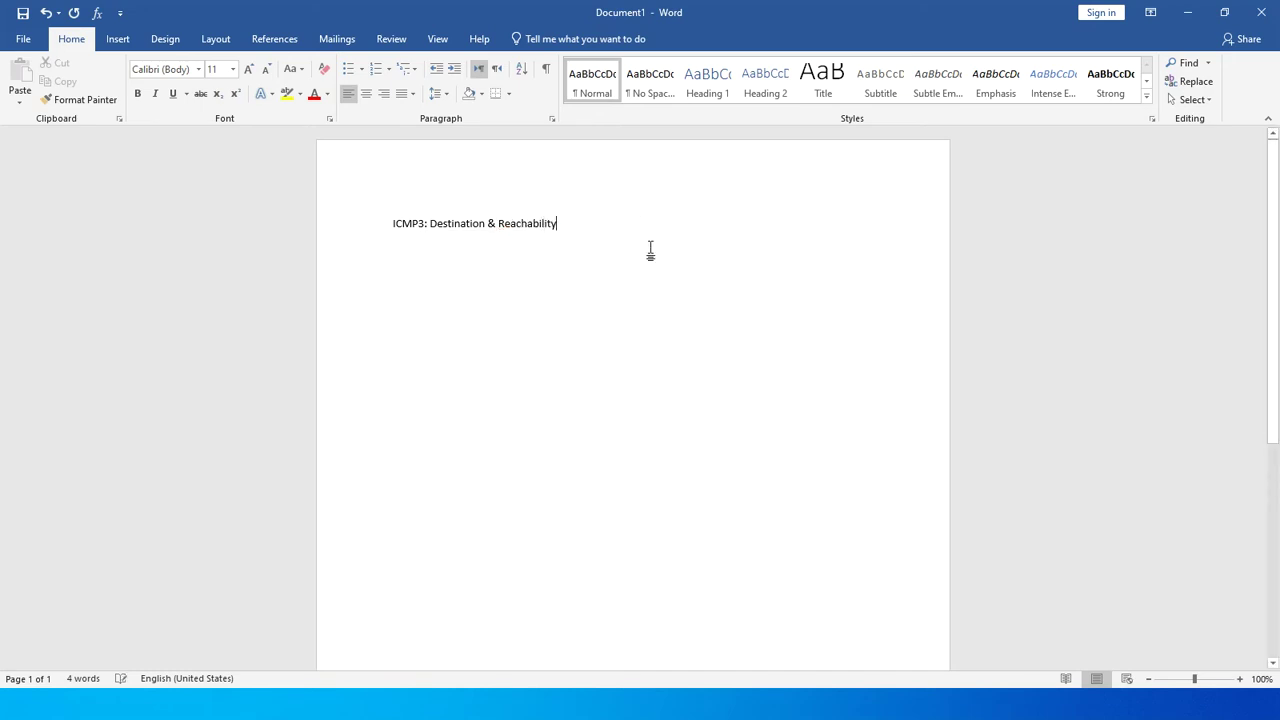
# Step: Add the line "Icmp 11: Time Exceeded" below the ICMP3 note
pyautogui.press('Return')
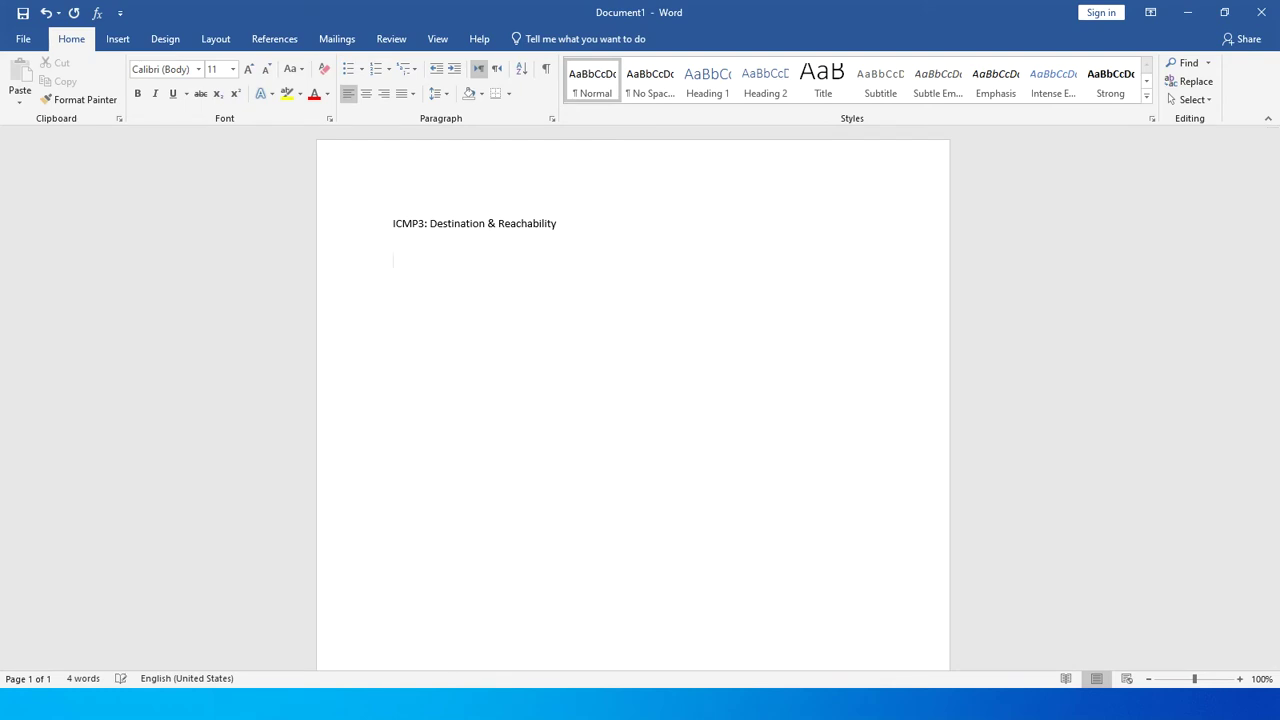
pyautogui.write('icmp 11')
pyautogui.write(': Time Exceeded')
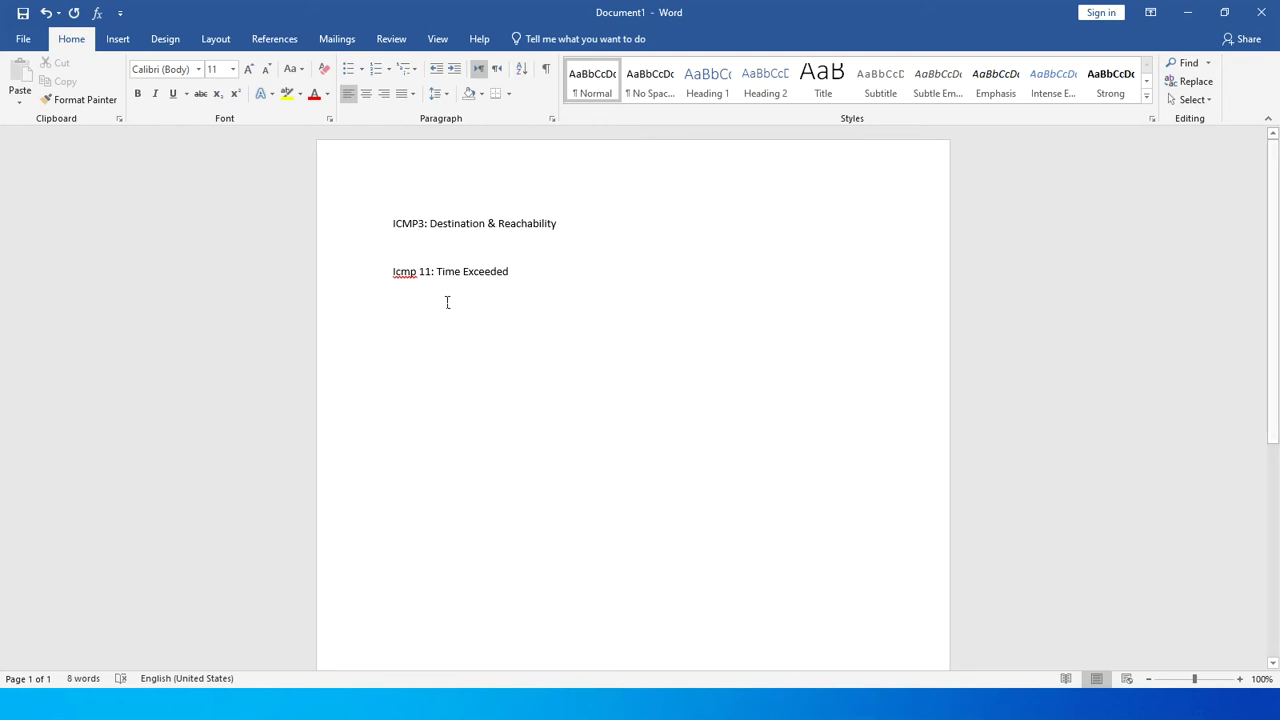
# Step: Switch to Firepower Management Center and try to save a new port object named ICMP with protocol ICMP
pyautogui.hotkey('alt', 'Tab')
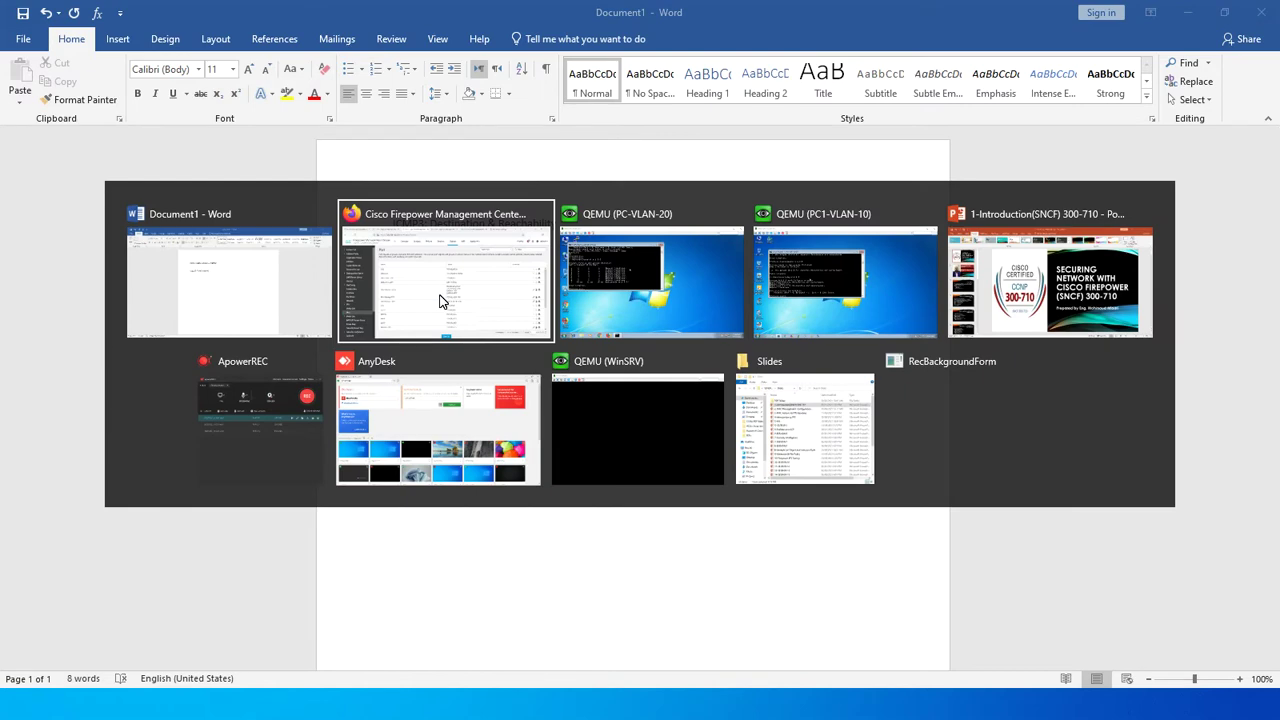
pyautogui.click(444, 302)
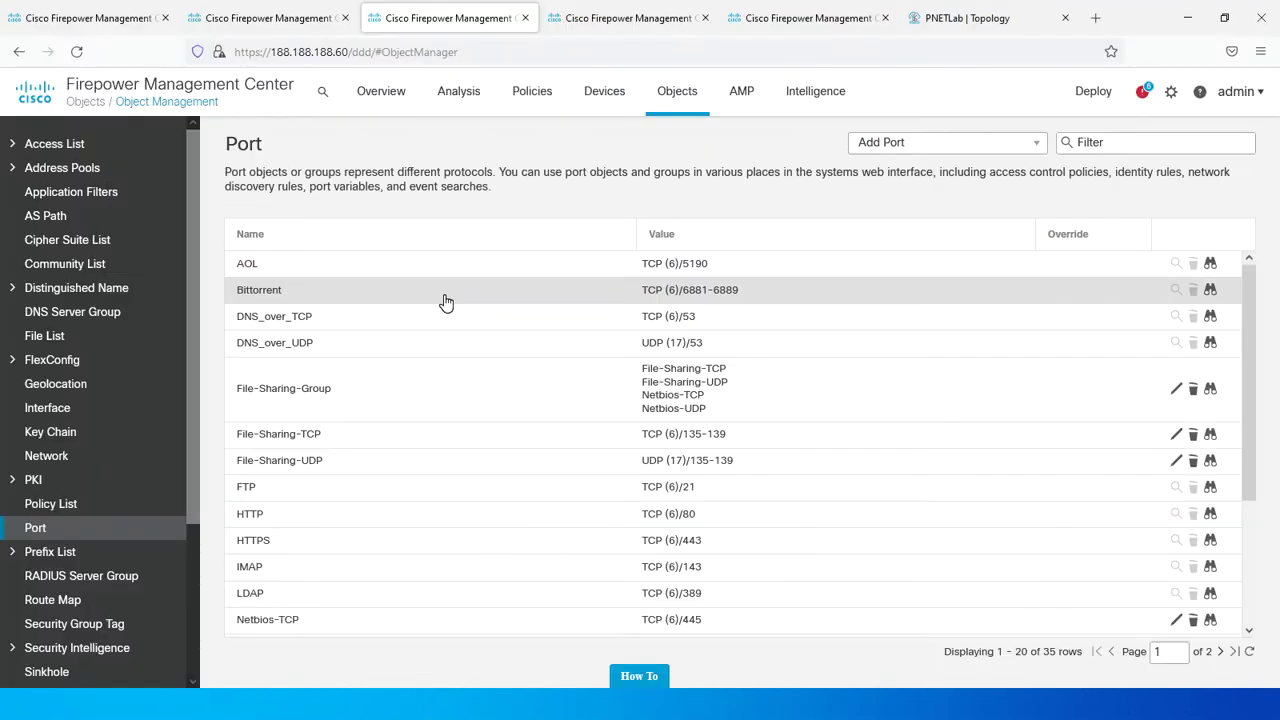
pyautogui.click(913, 152)
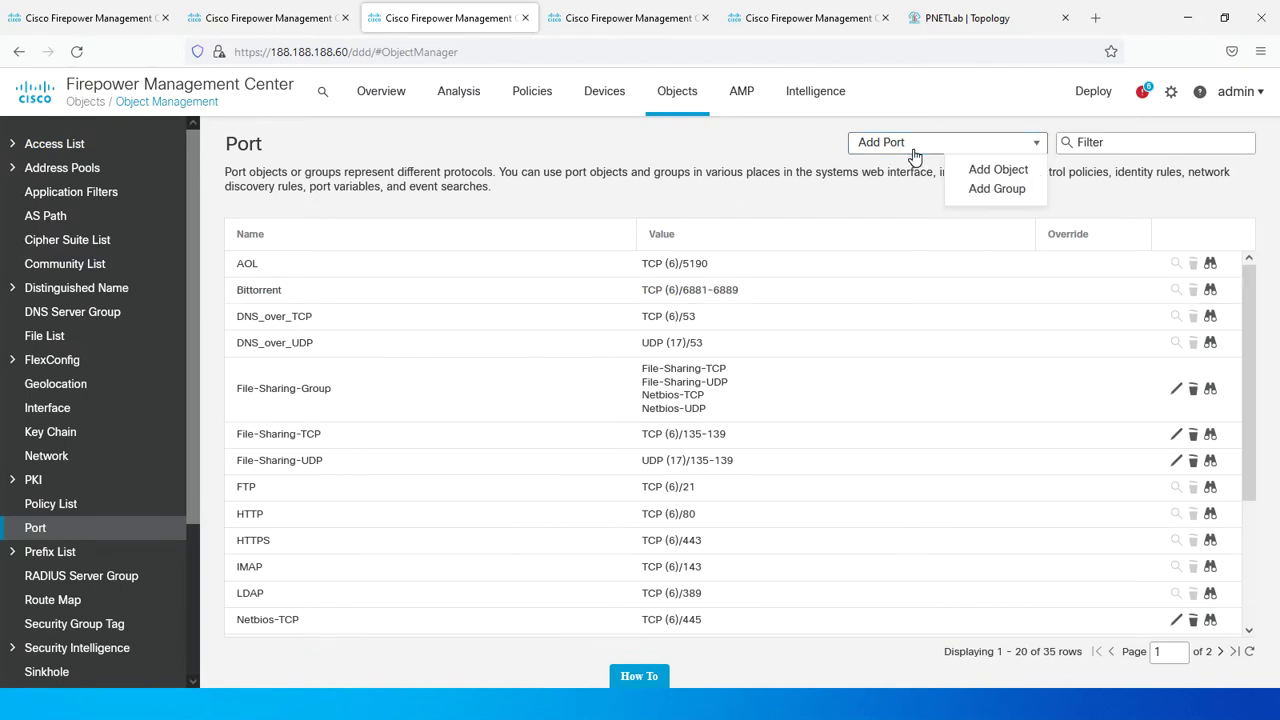
pyautogui.click(976, 166)
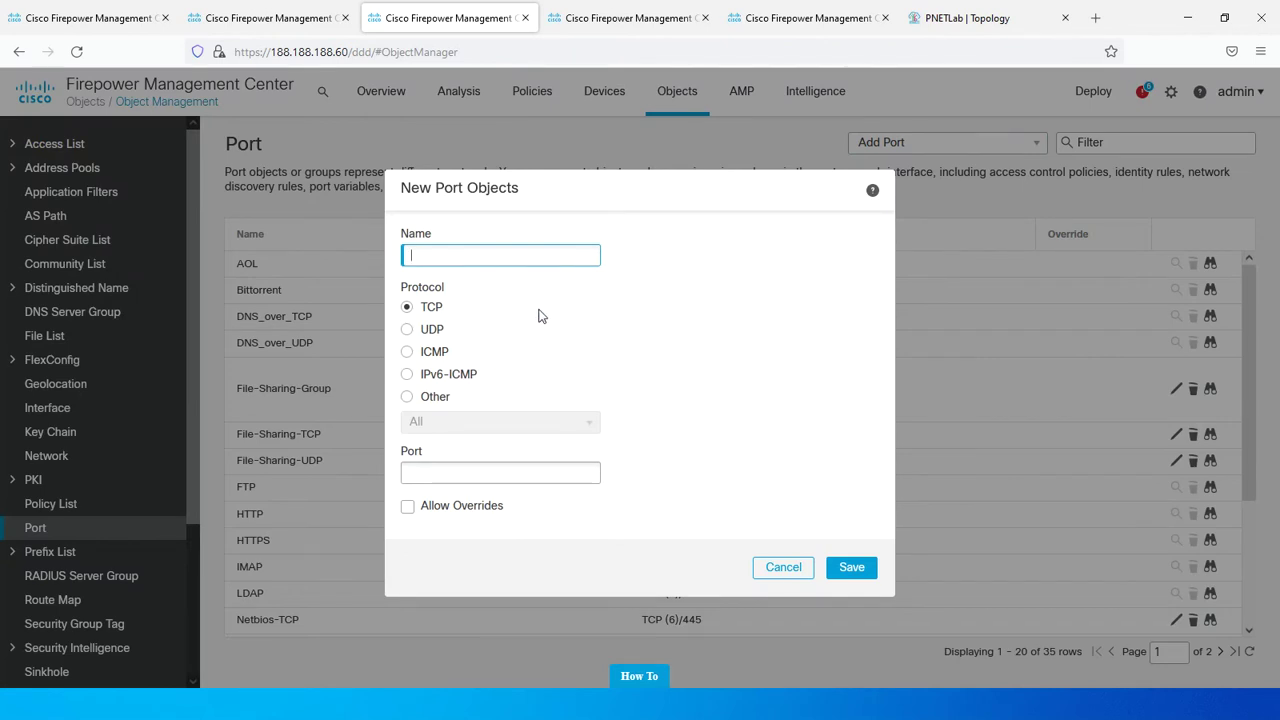
pyautogui.write('ICMP')
pyautogui.click(412, 353)
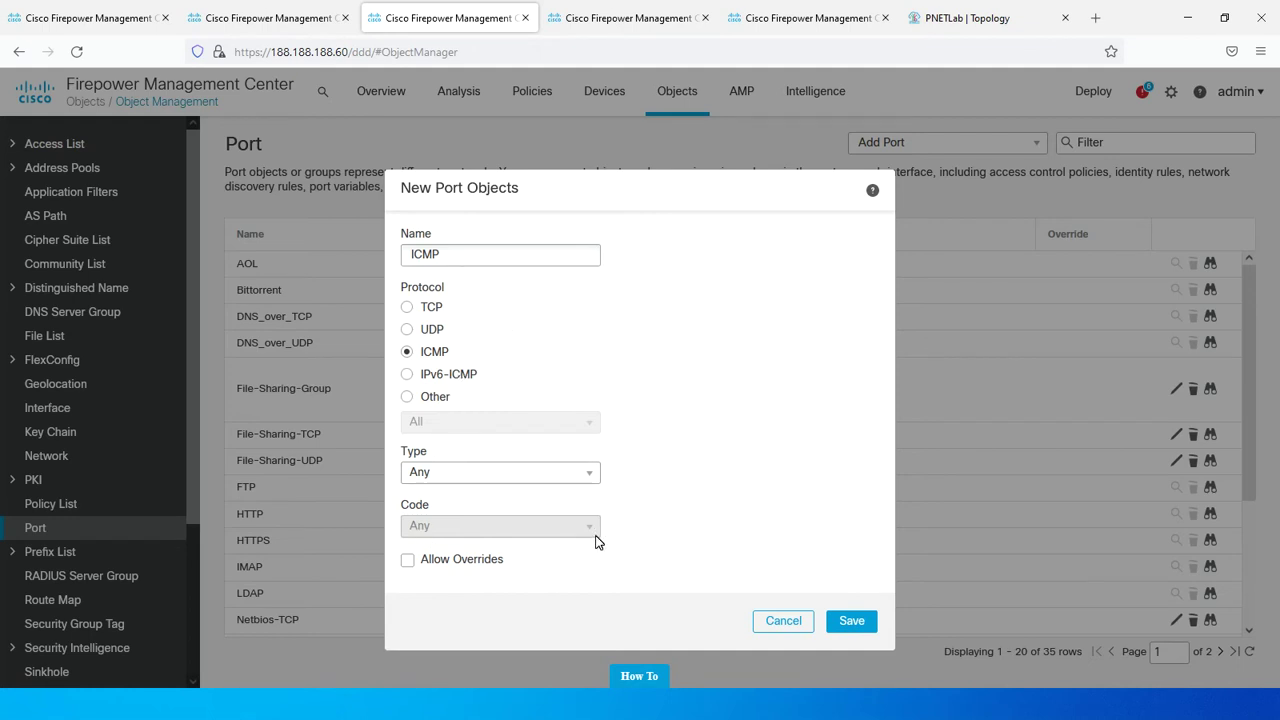
pyautogui.click(870, 622)
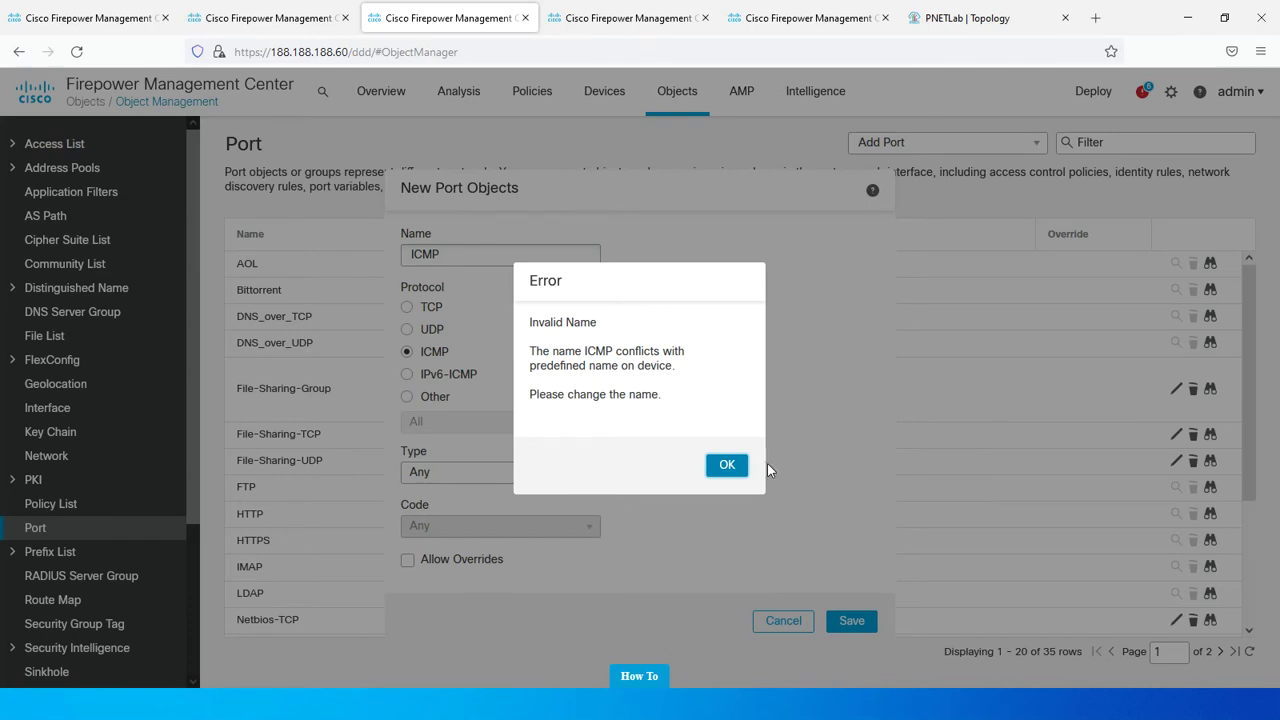
# Step: Rename the new port object as ICMP-1, leave its ICMP type at Any, and save it
pyautogui.click(727, 466)
pyautogui.click(461, 258)
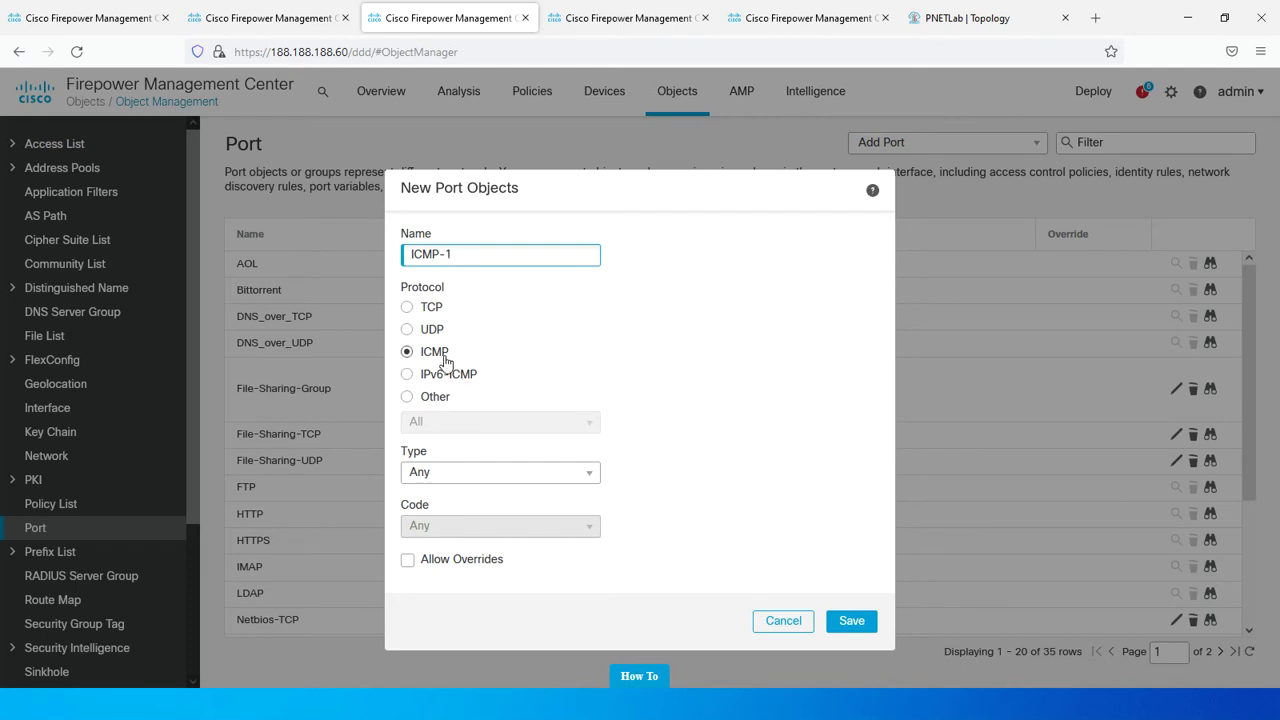
pyautogui.click(458, 478)
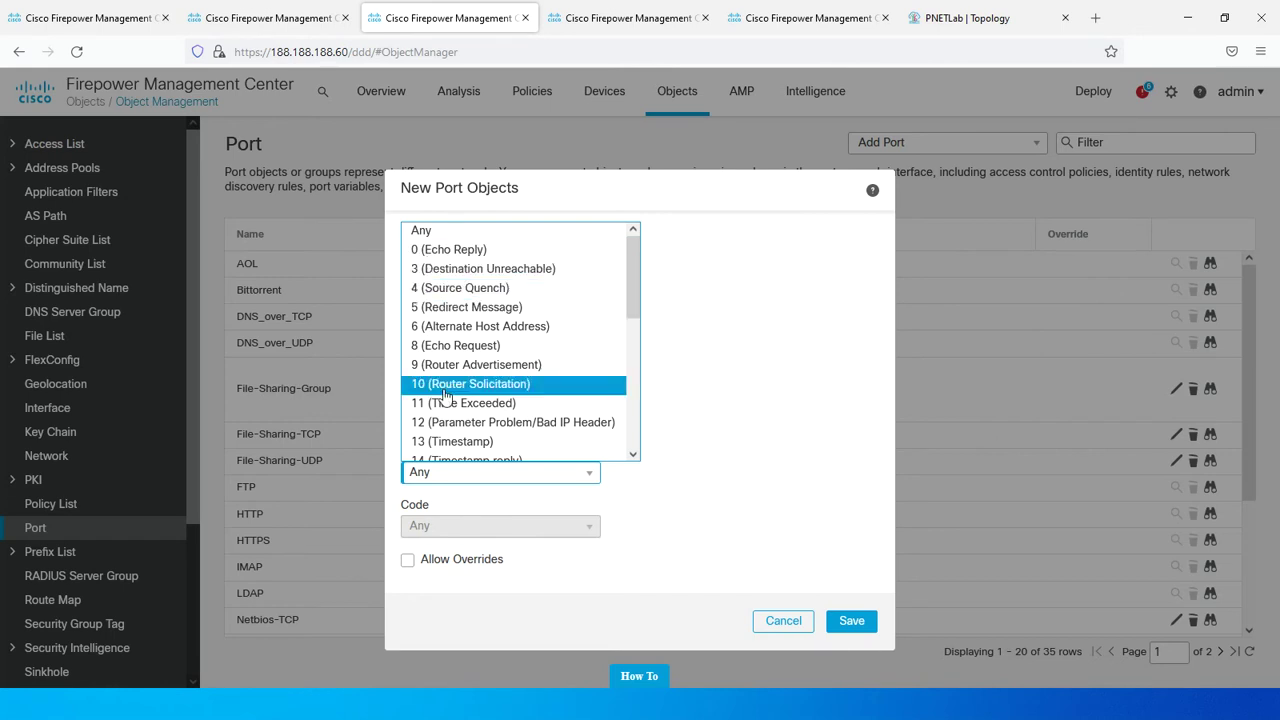
pyautogui.click(680, 408)
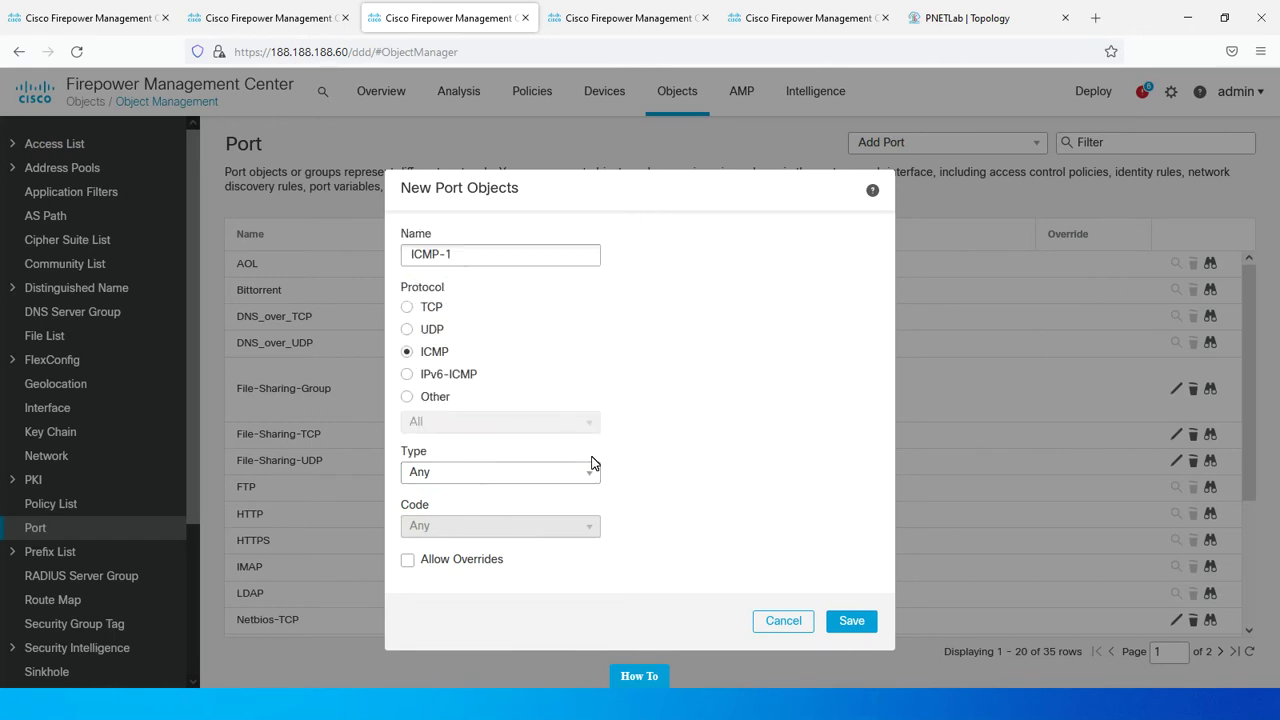
pyautogui.click(848, 621)
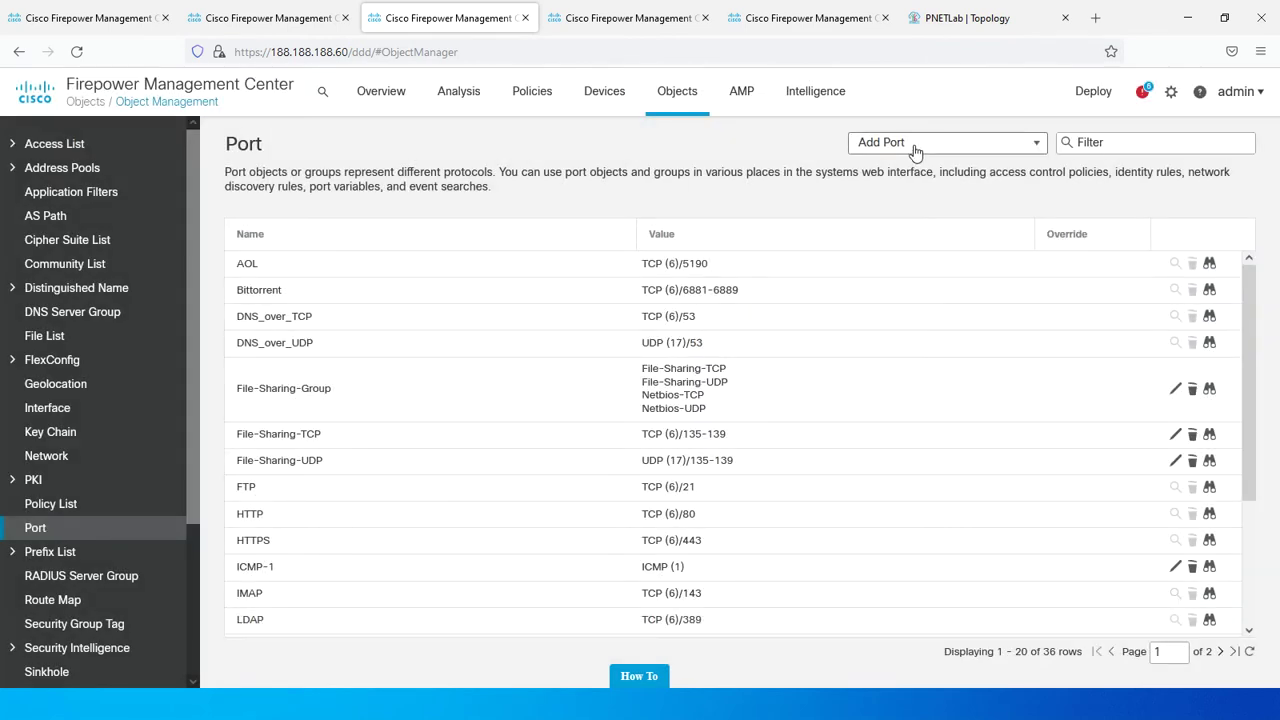
# Step: Start a new port group named Traceroute and add the Traceroute-UDP port object to it
pyautogui.click(915, 148)
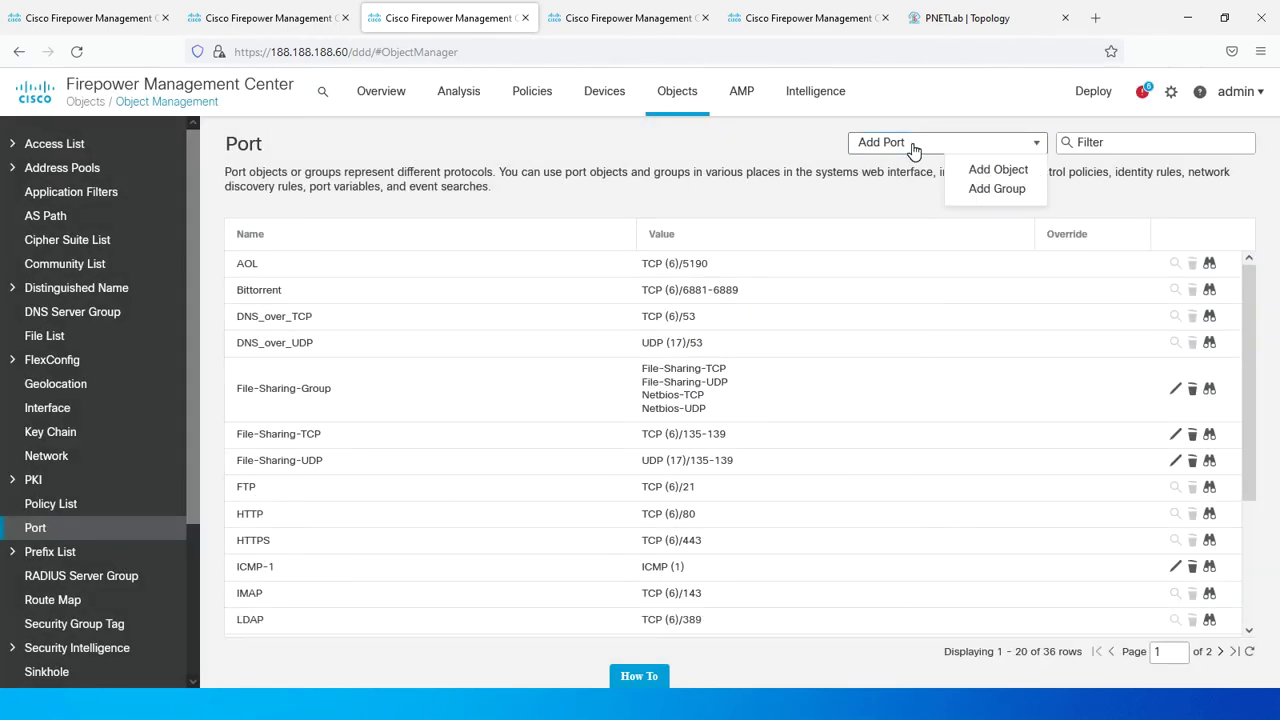
pyautogui.click(967, 190)
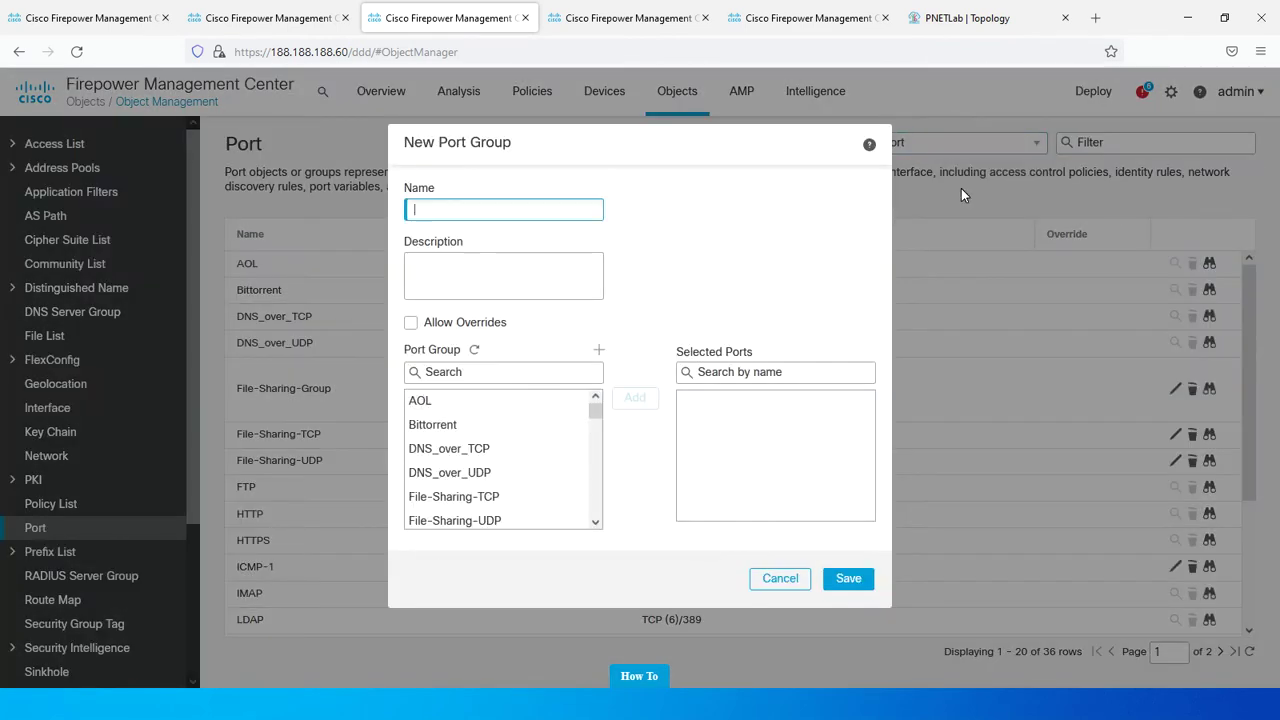
pyautogui.write('Traceroute-')
pyautogui.click(495, 383)
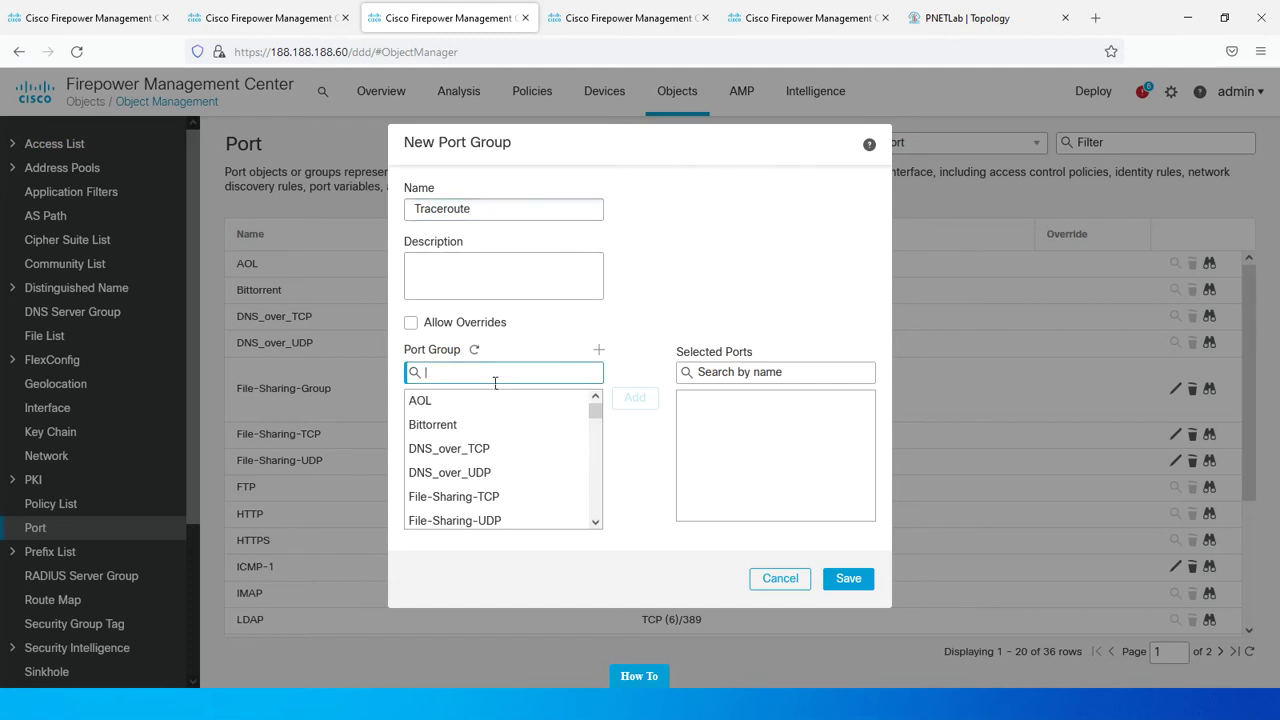
pyautogui.write('trac')
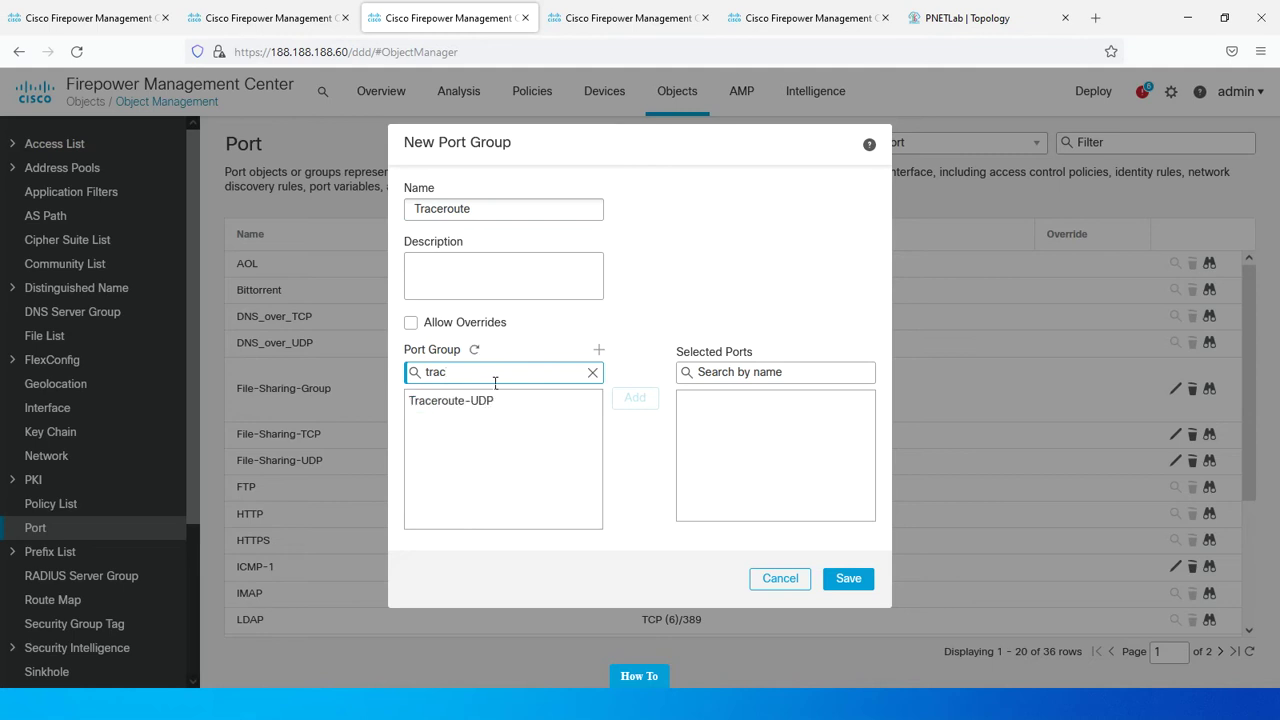
pyautogui.click(484, 404)
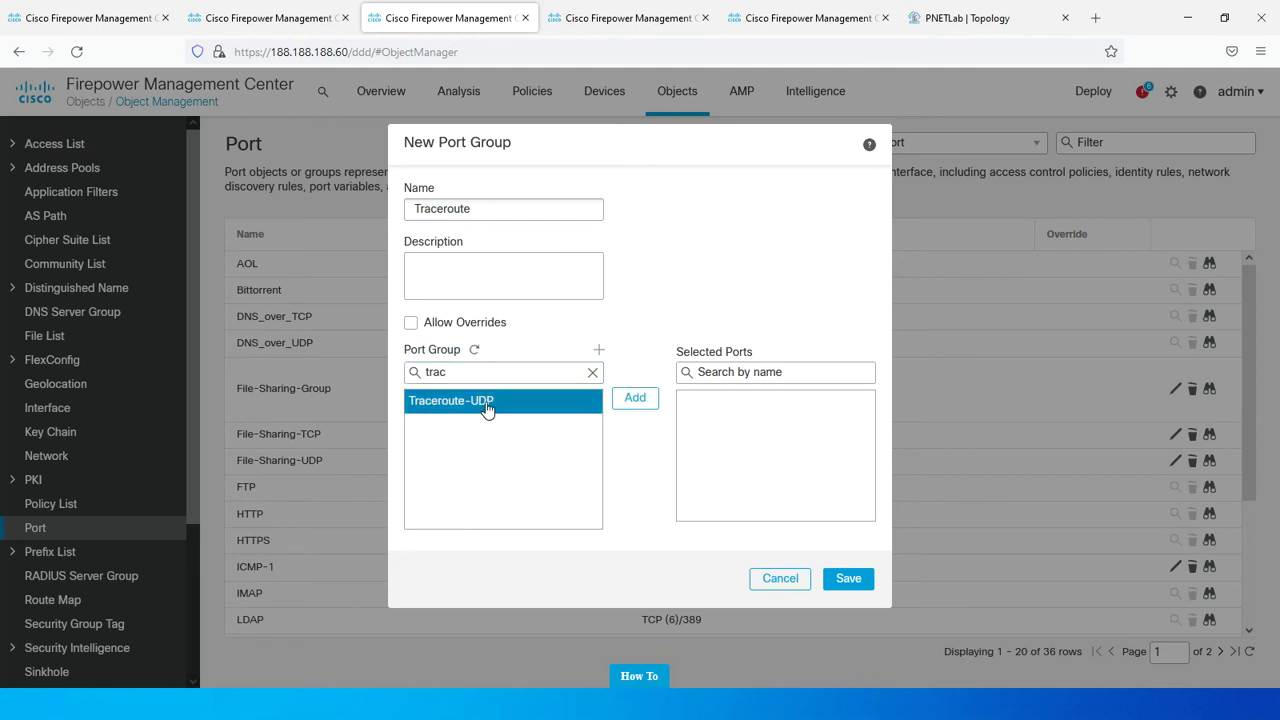
pyautogui.click(655, 400)
# Step: Add the ICMP-1 port object to the Traceroute group and save the group
pyautogui.click(592, 372)
pyautogui.click(510, 371)
pyautogui.write('ICMP')
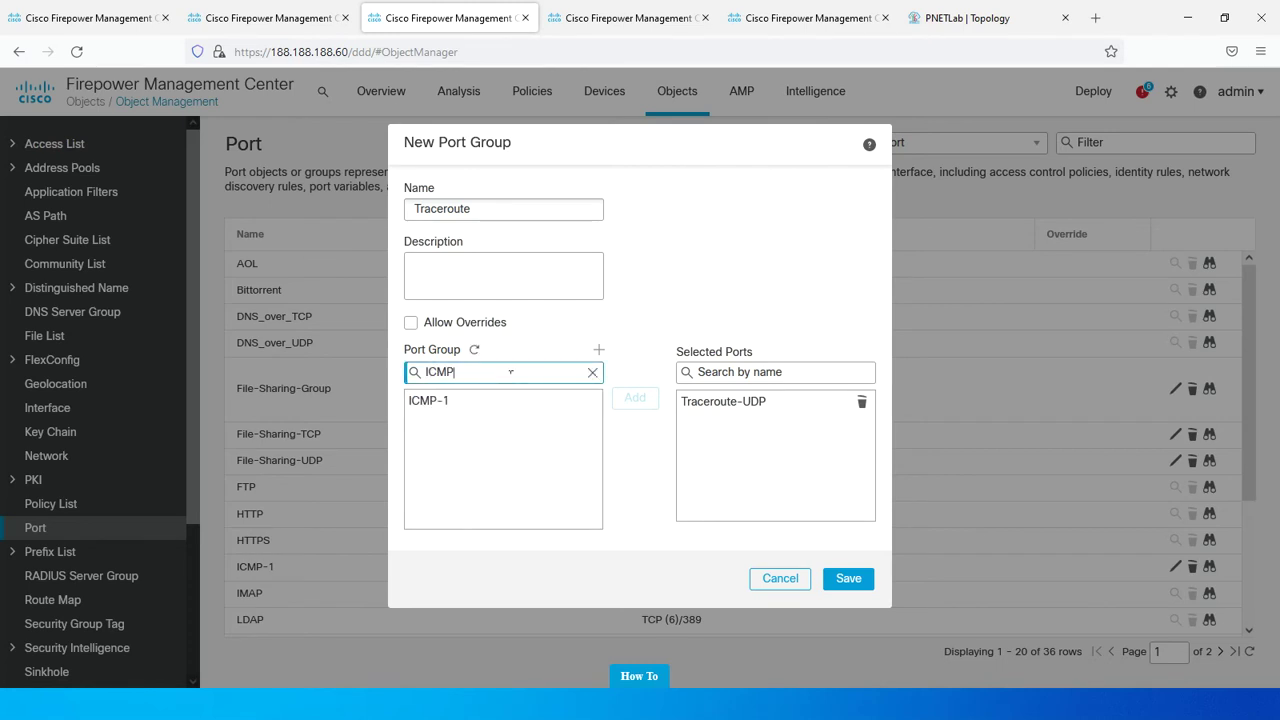
pyautogui.click(426, 405)
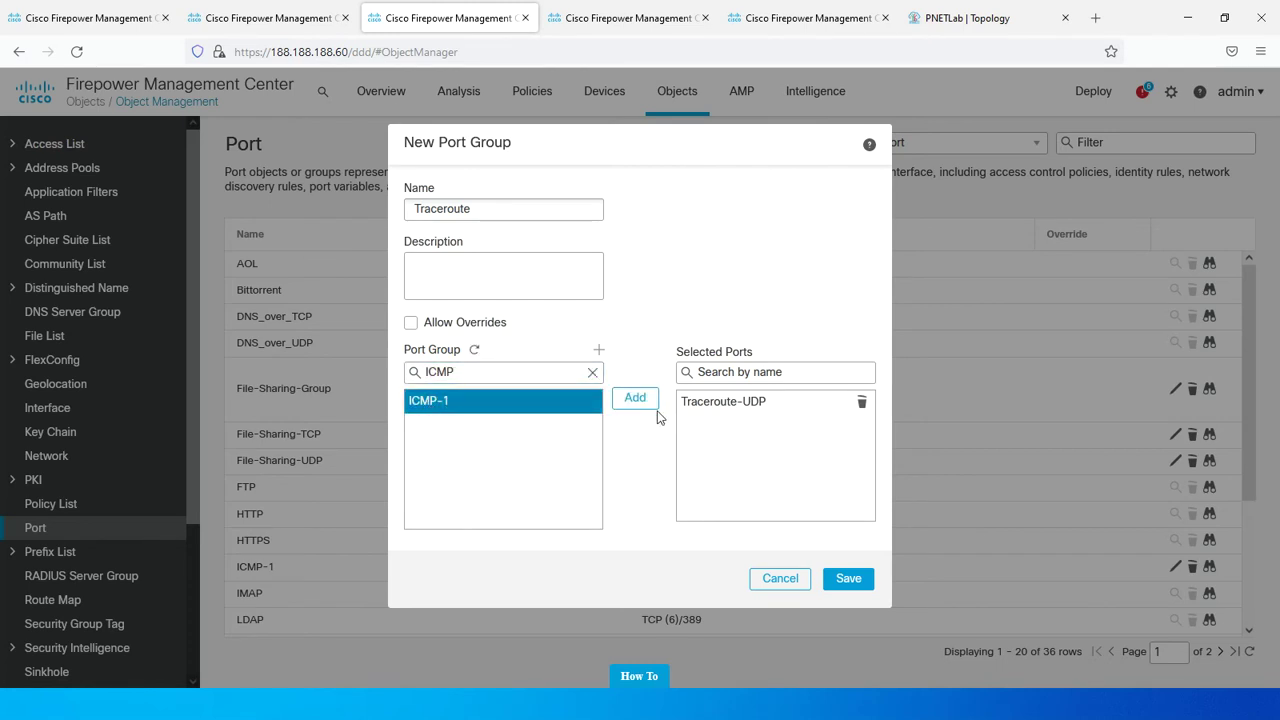
pyautogui.click(638, 399)
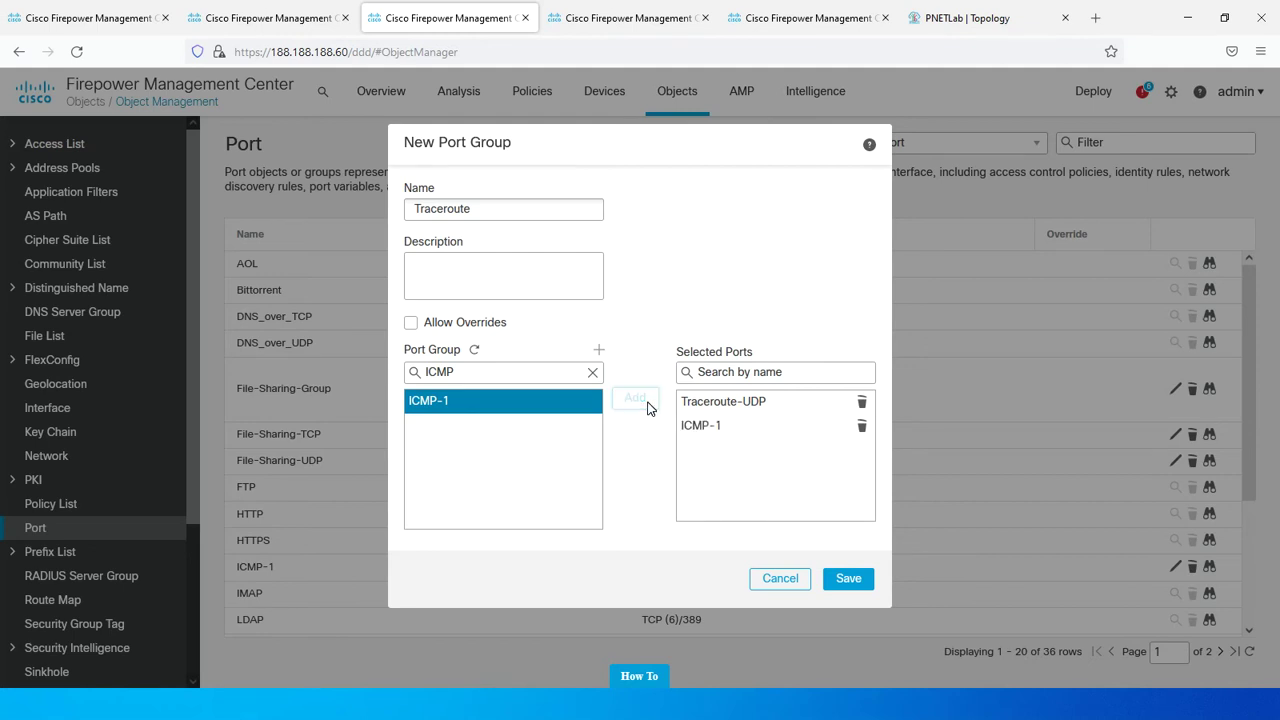
pyautogui.click(845, 579)
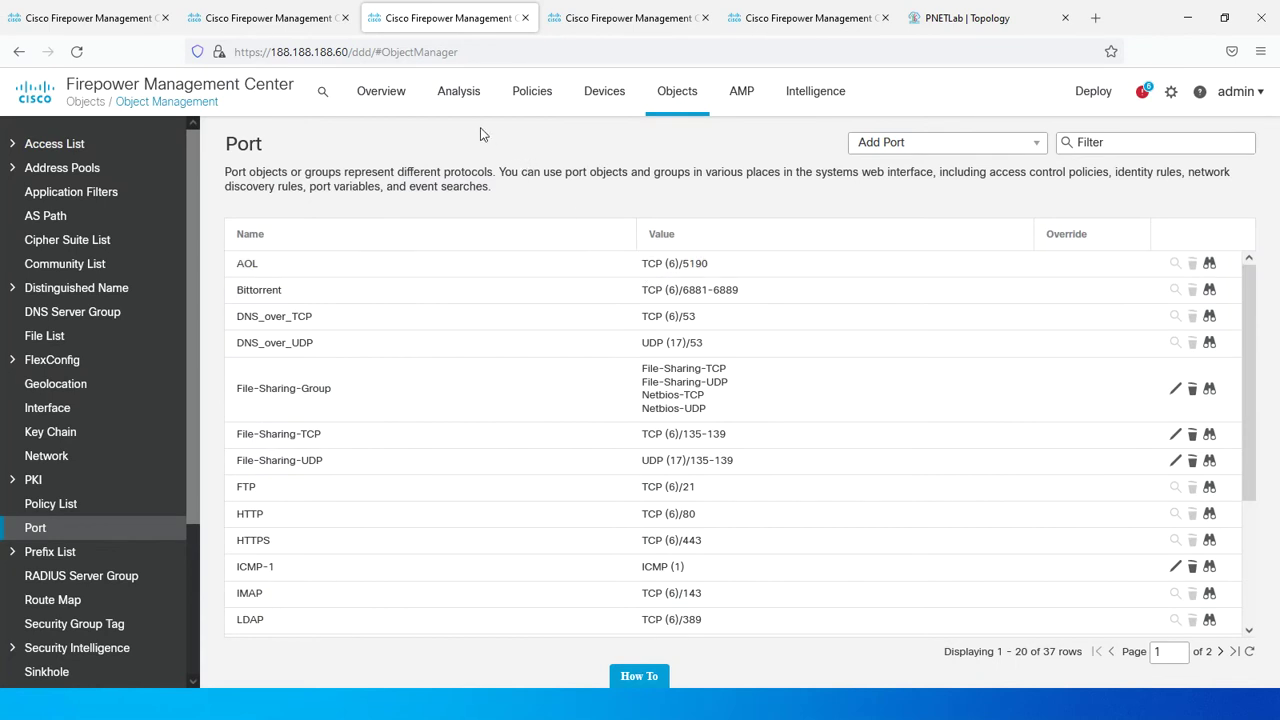
# Step: Open the Default-HQ-Policy access control policy for editing
pyautogui.click(548, 97)
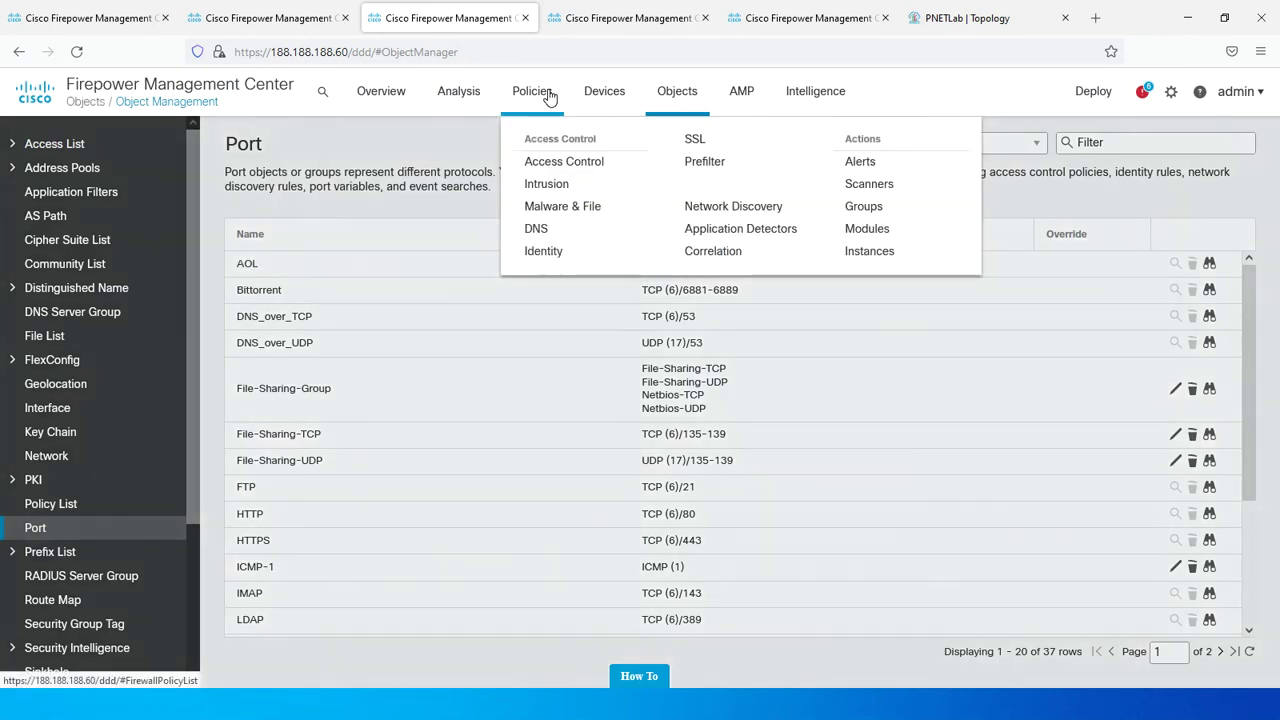
pyautogui.click(560, 168)
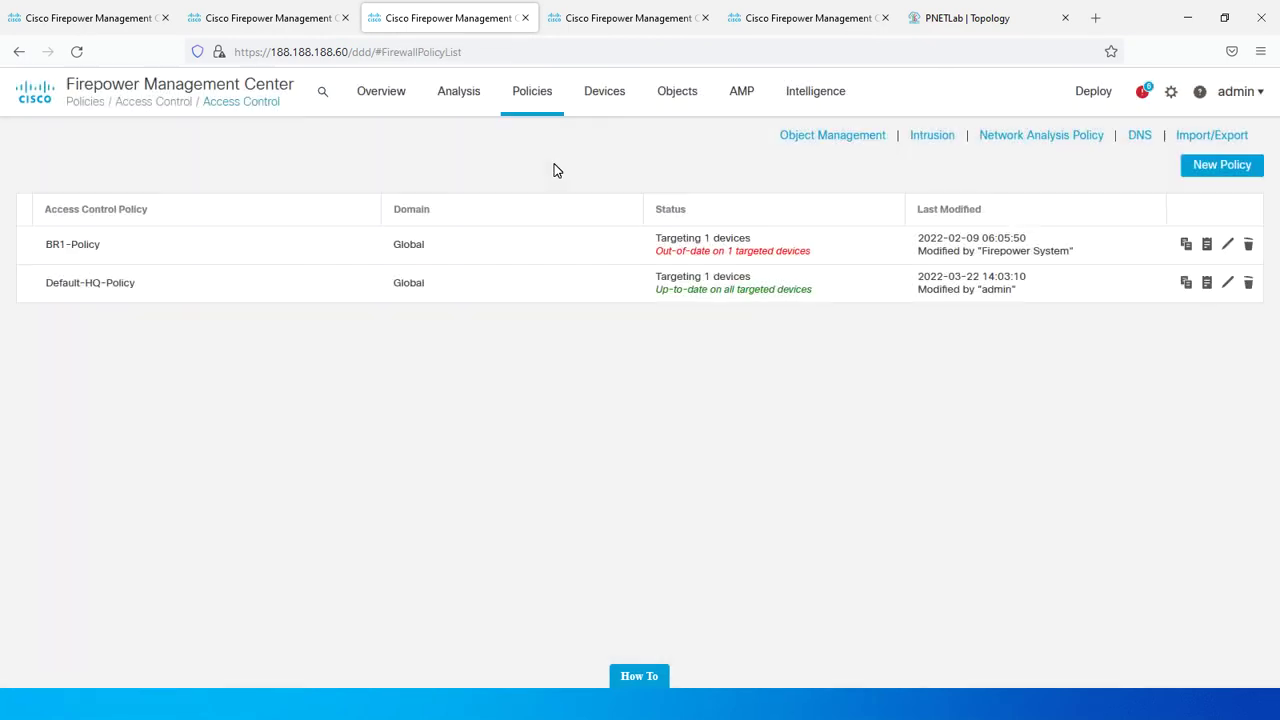
pyautogui.click(1228, 285)
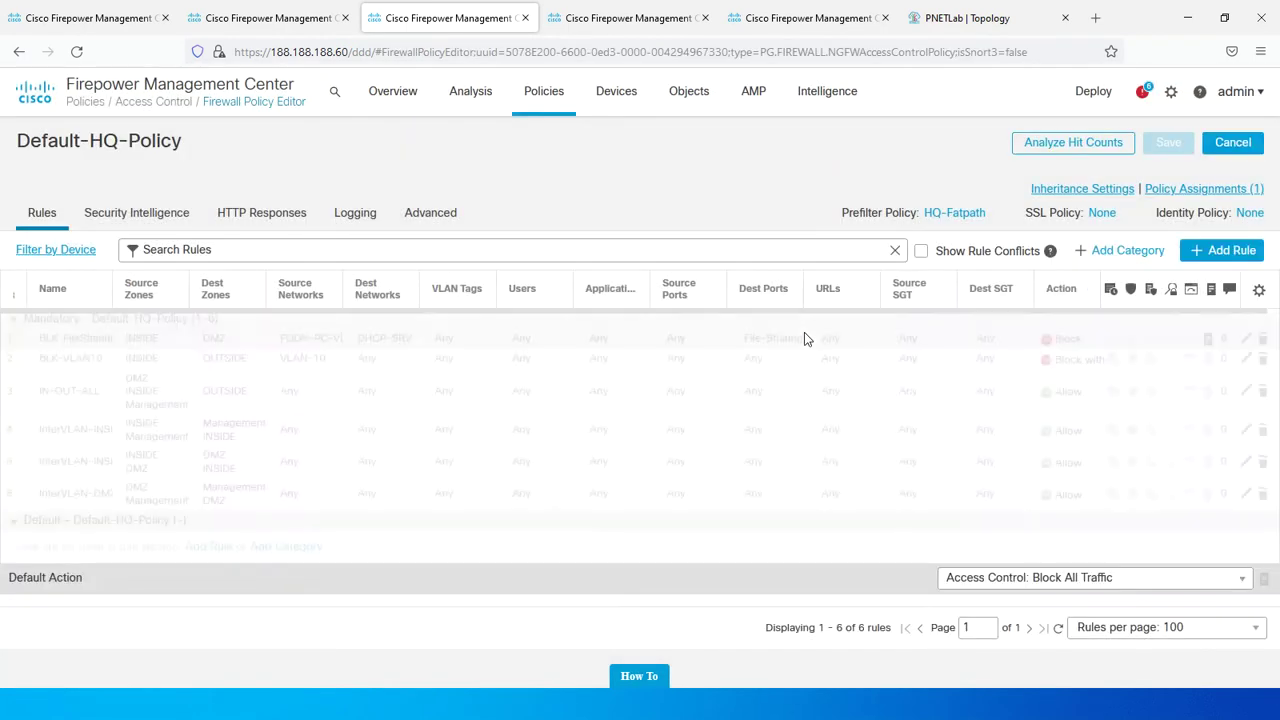
# Step: Start a new access control rule with INSIDE as the source zone and OUTSIDE as the destination zone
pyautogui.click(1200, 258)
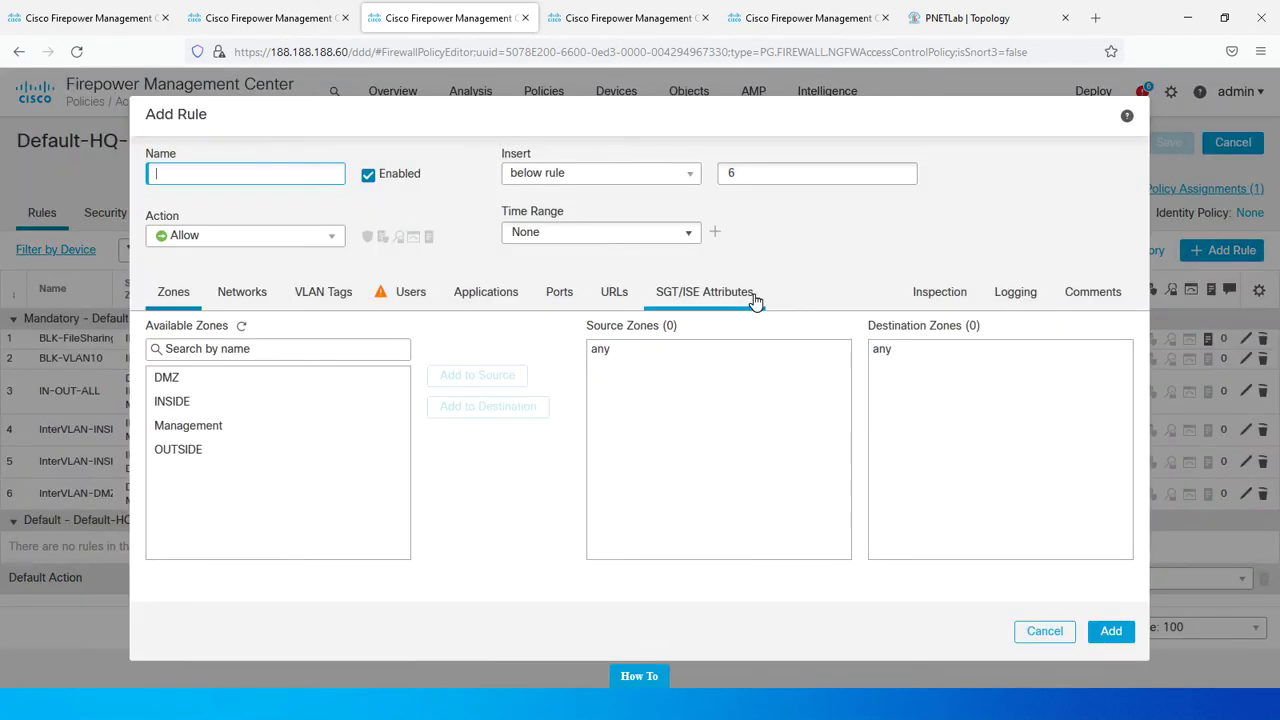
pyautogui.click(230, 405)
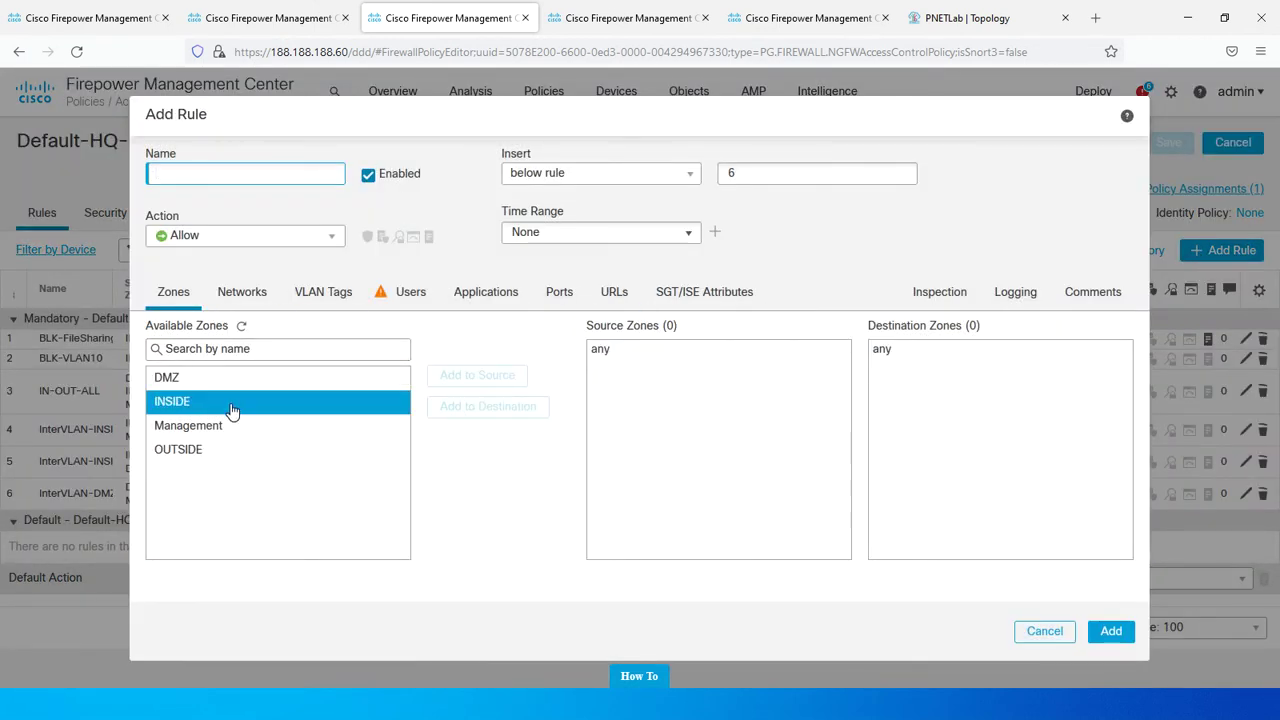
pyautogui.click(445, 381)
pyautogui.click(203, 451)
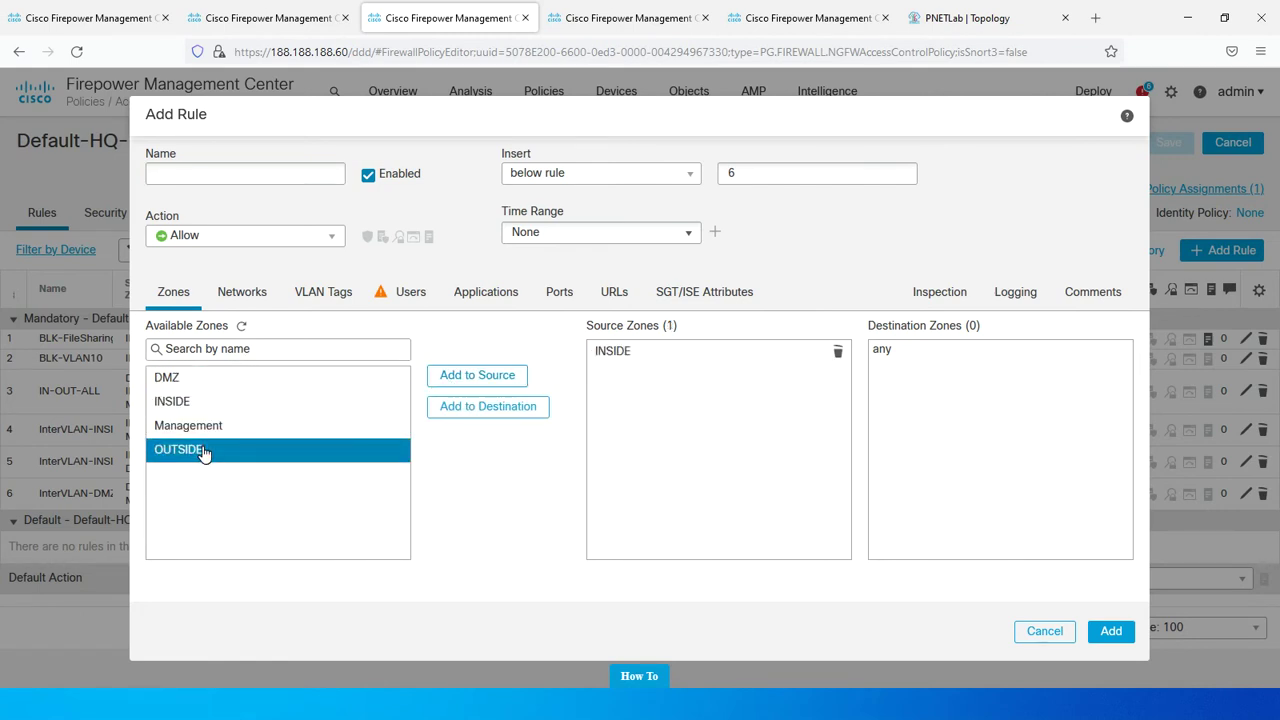
pyautogui.click(474, 413)
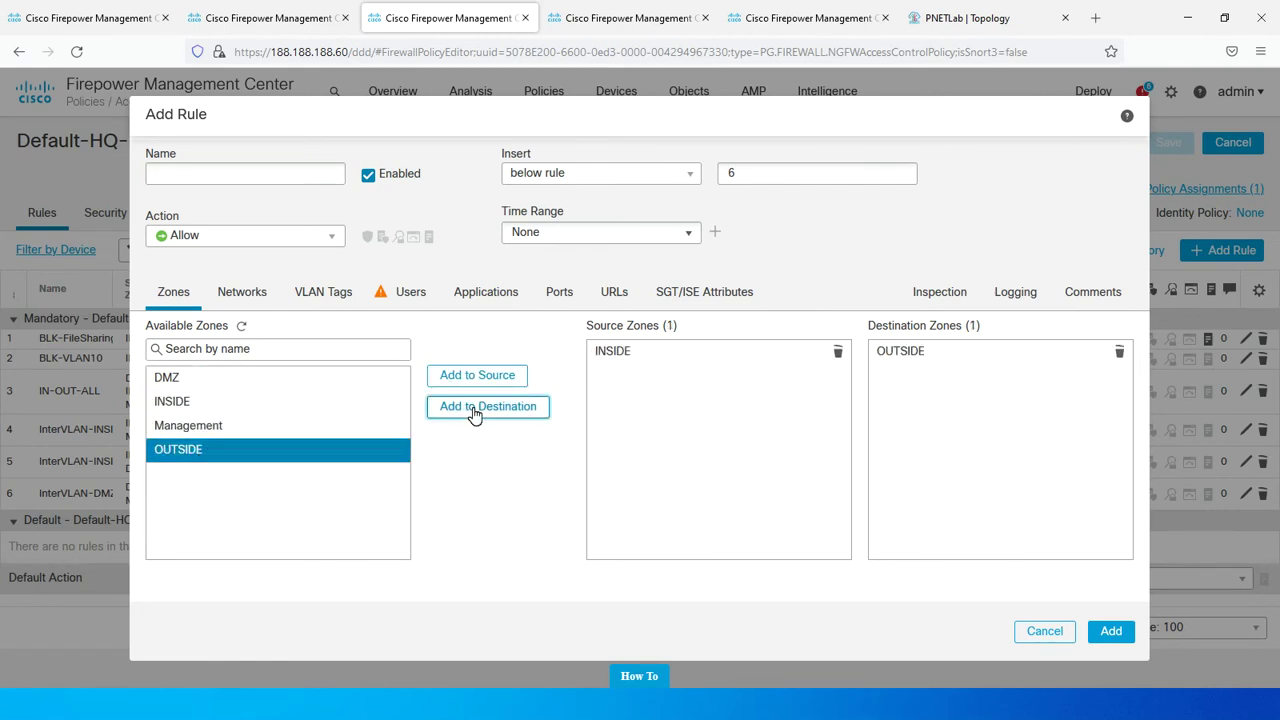
# Step: Add FQDN-PC-VLAN20 as the new rule's source network and clear the network search
pyautogui.click(264, 300)
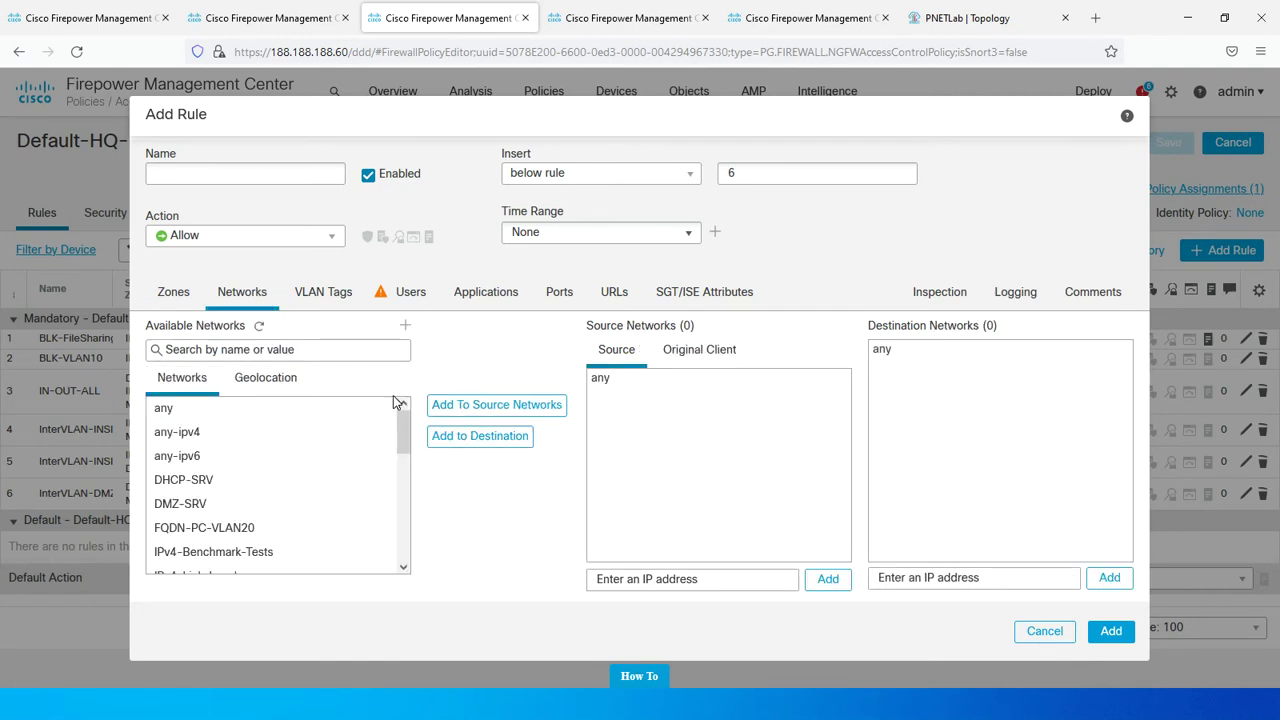
pyautogui.click(323, 358)
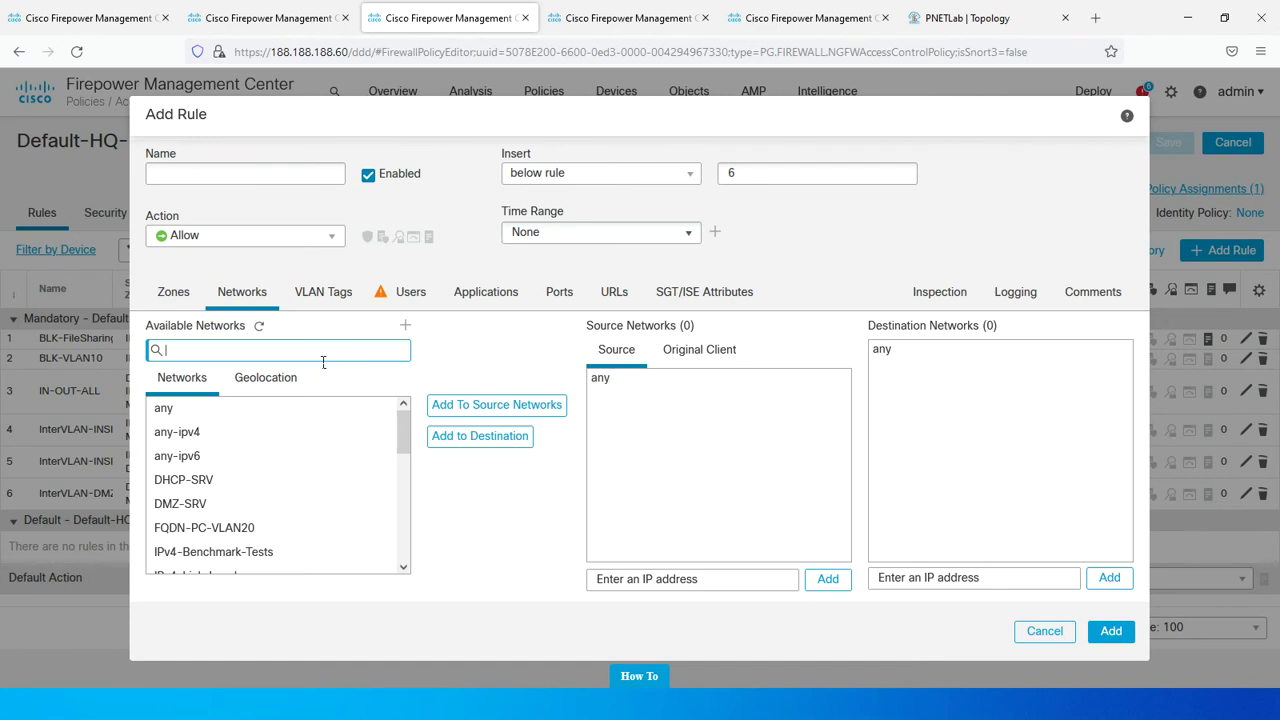
pyautogui.write('fq')
pyautogui.click(255, 408)
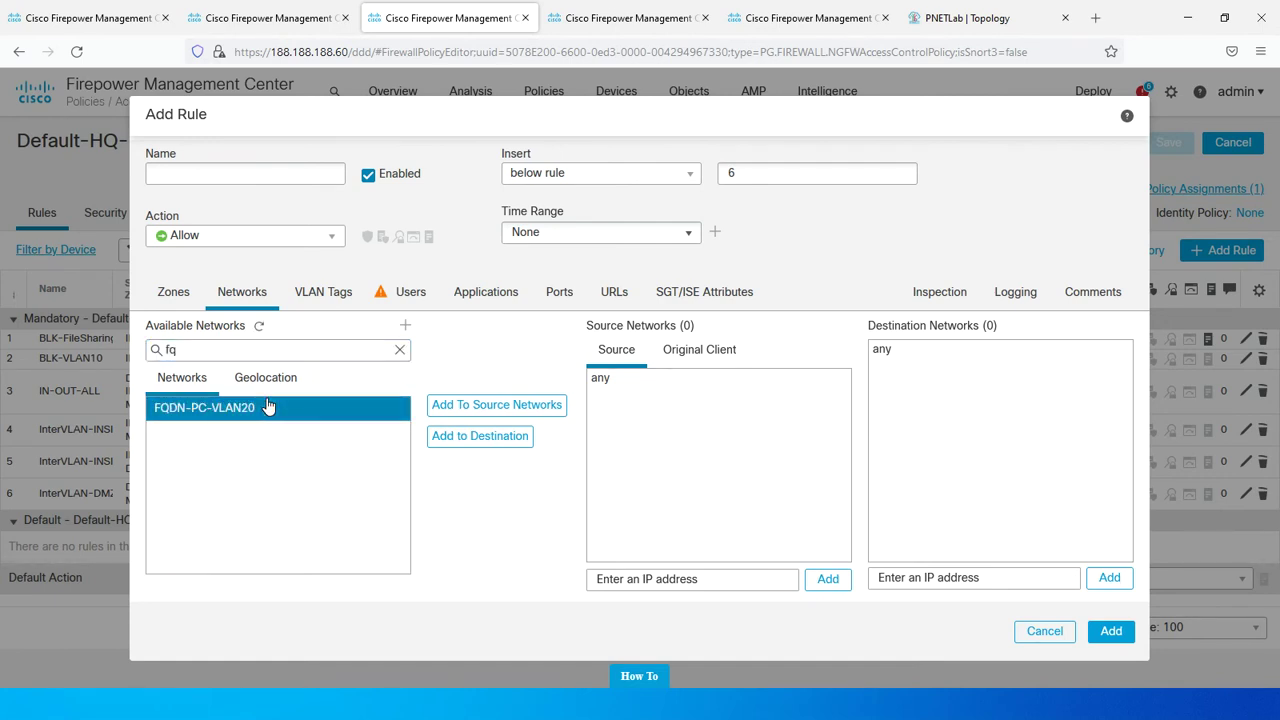
pyautogui.click(473, 410)
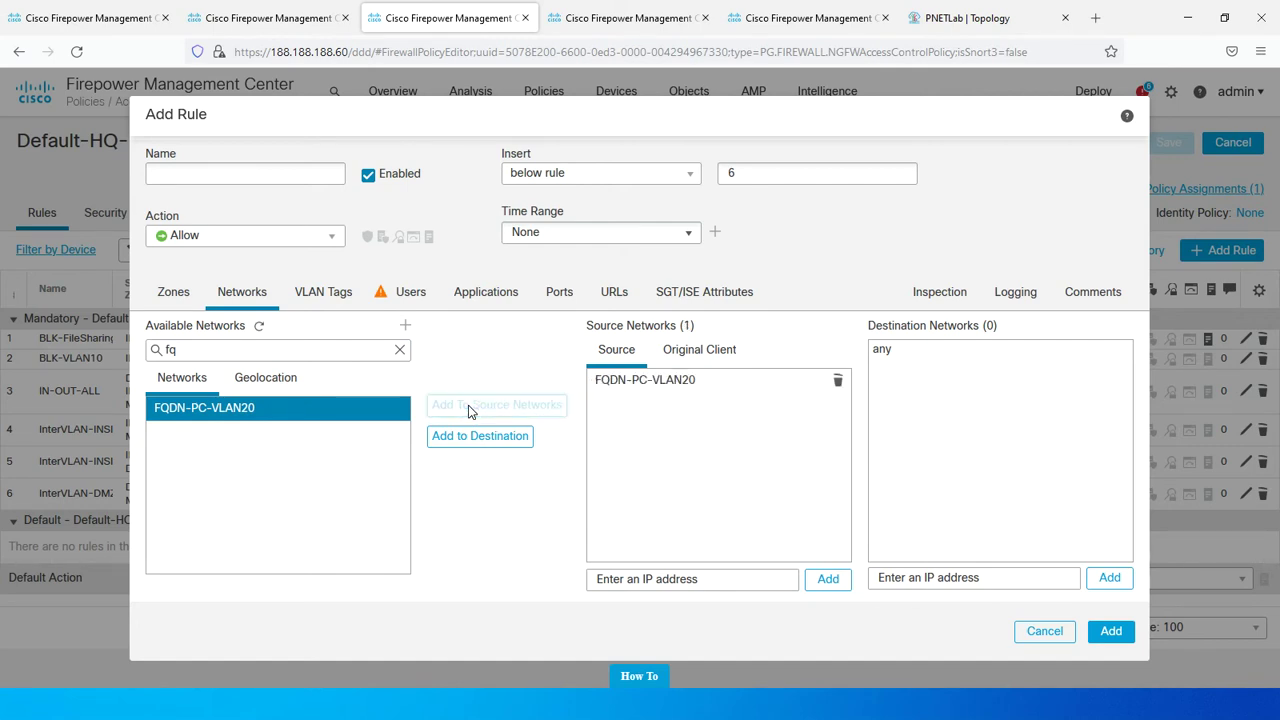
pyautogui.click(708, 390)
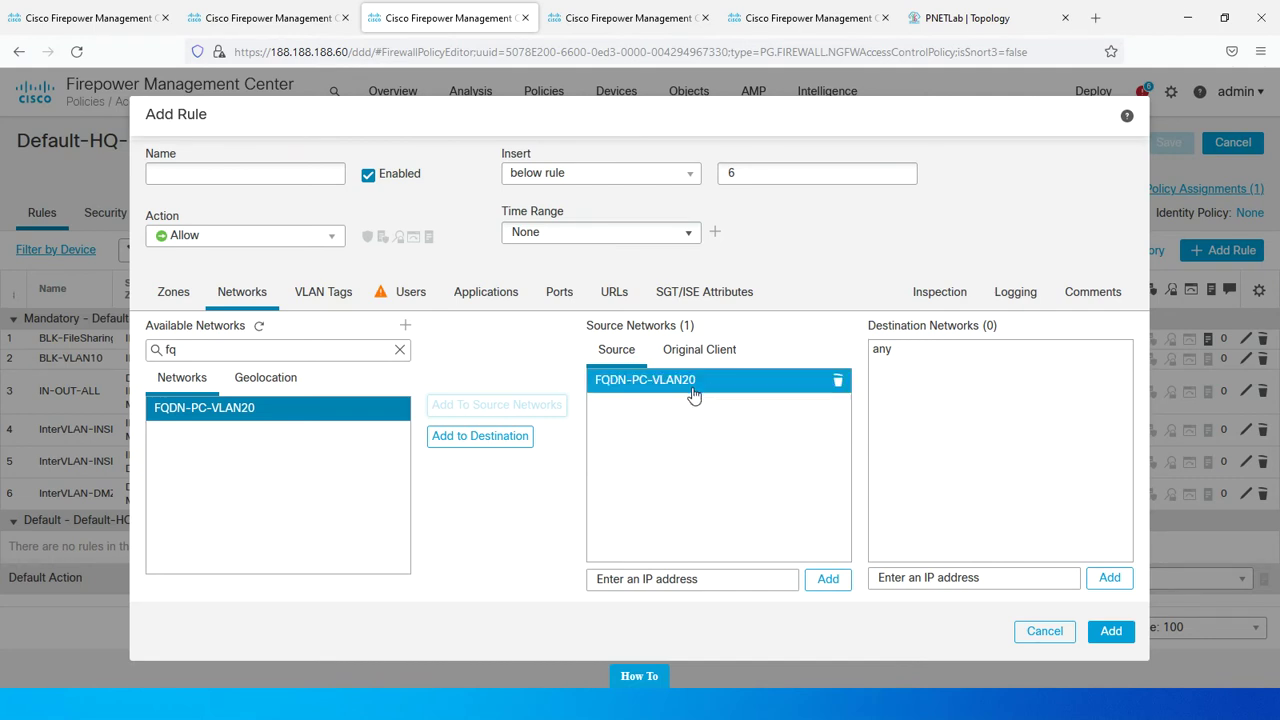
pyautogui.click(400, 349)
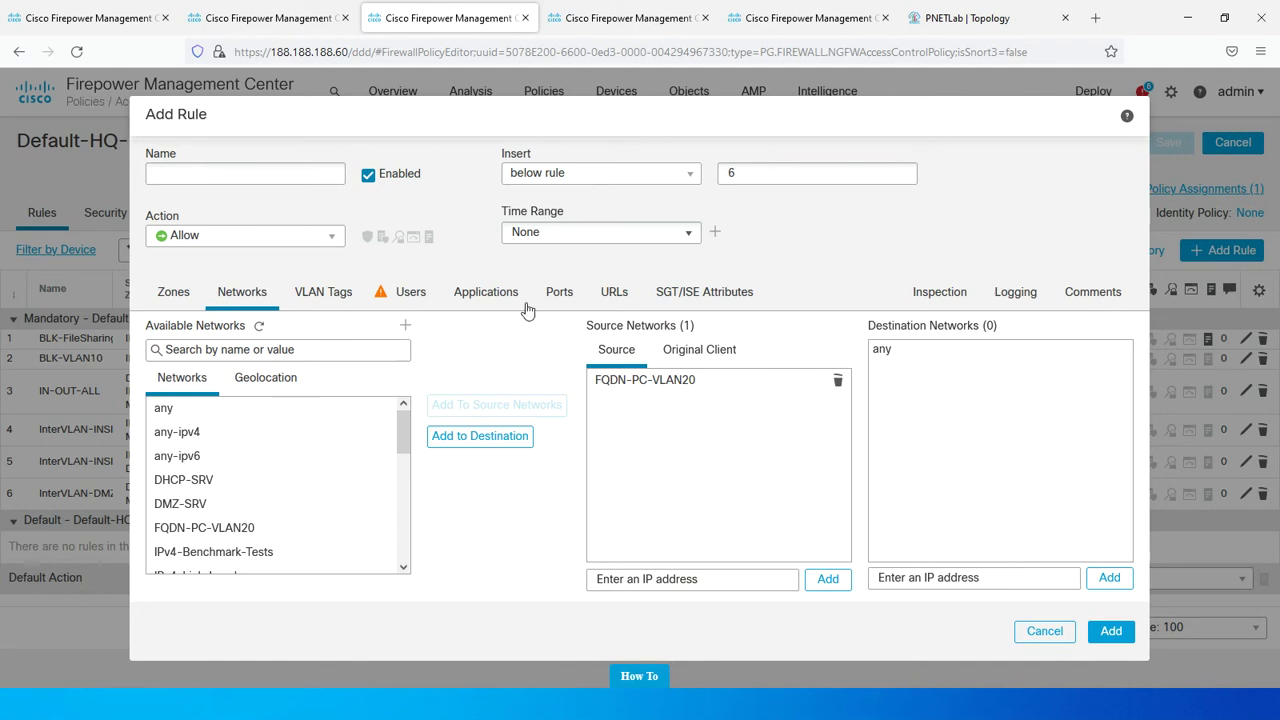
# Step: Add the Traceroute port group to the new rule's destination ports
pyautogui.click(566, 300)
pyautogui.click(310, 351)
pyautogui.write('trac')
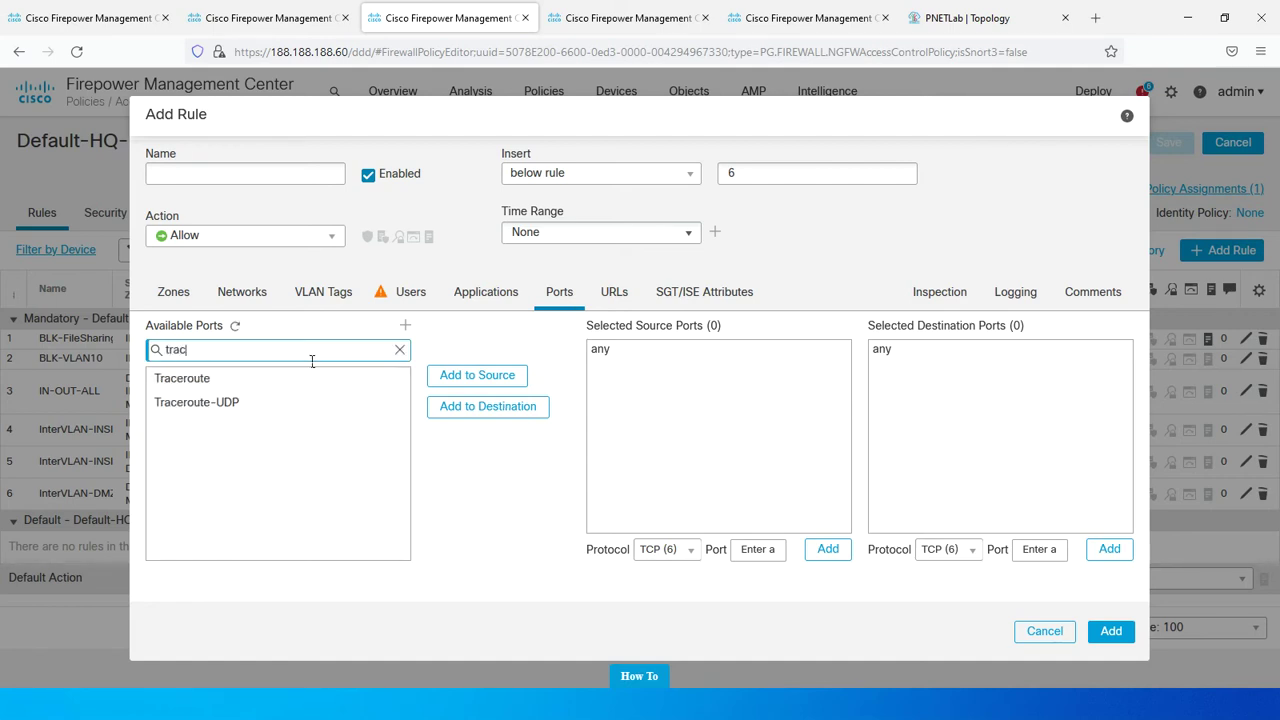
pyautogui.click(172, 378)
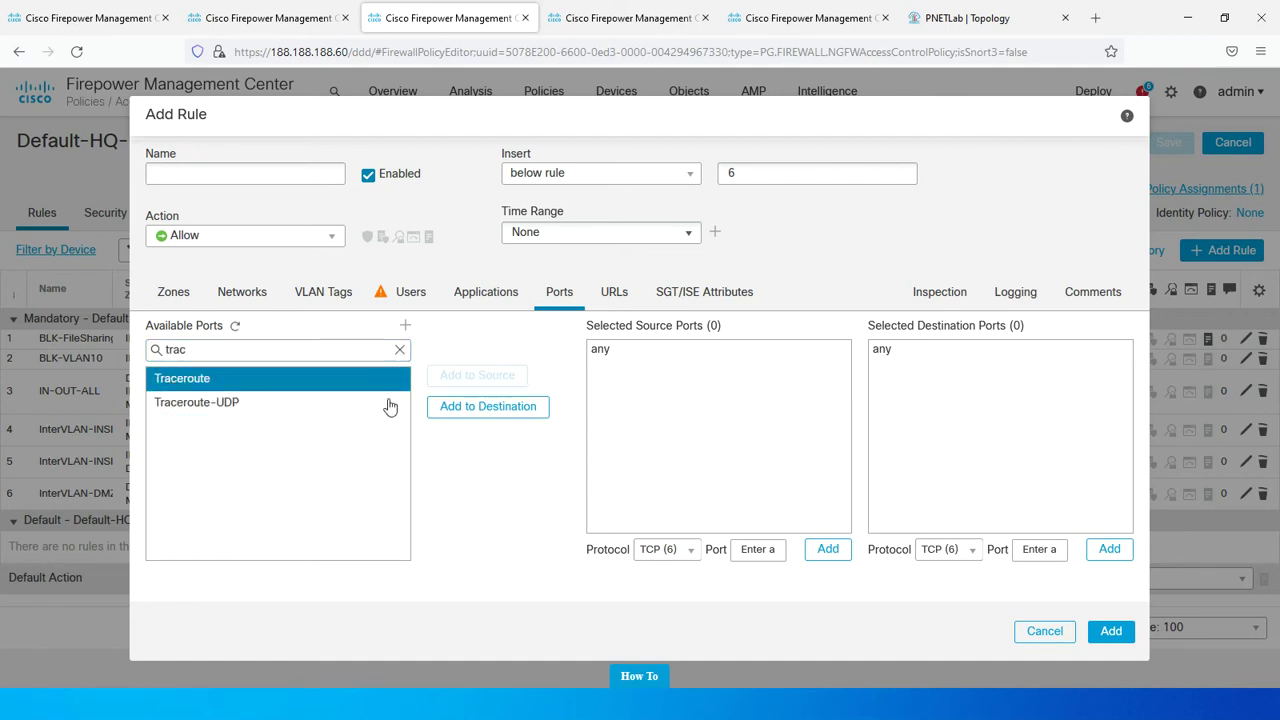
pyautogui.click(463, 411)
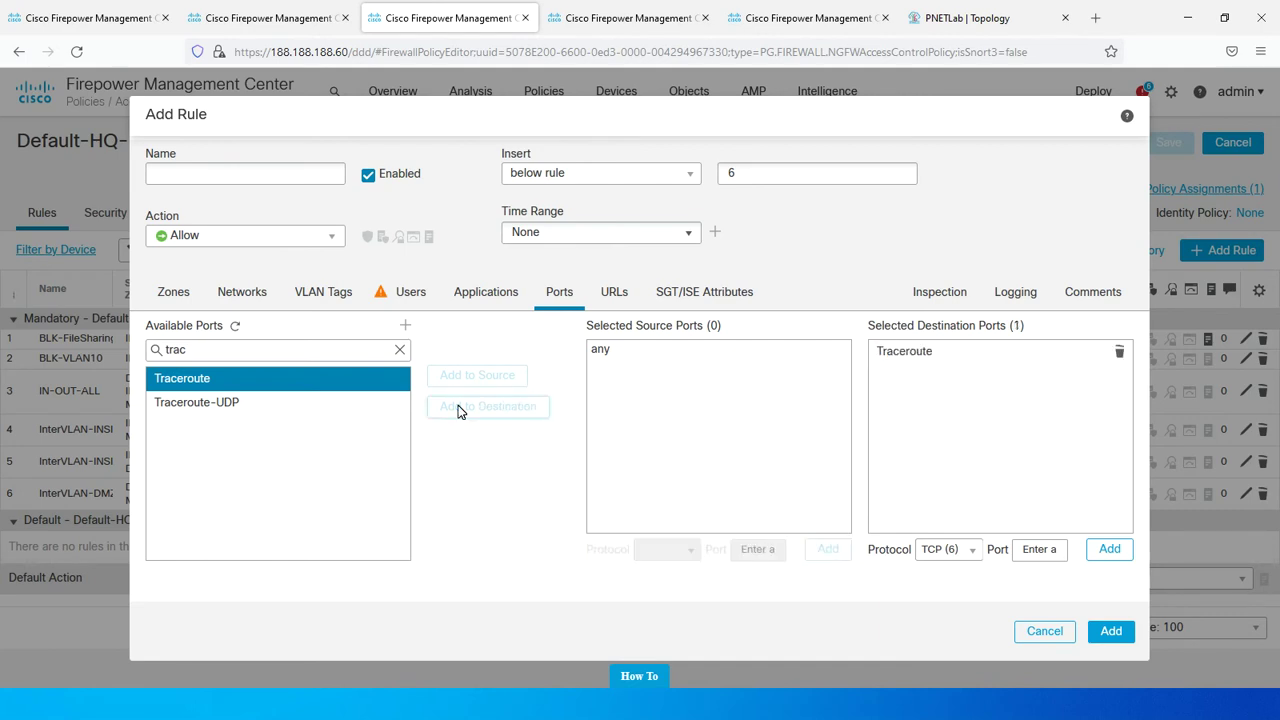
# Step: Reselect Traceroute as the destination port, name the rule Traceroute1, and add it below rule 1
pyautogui.click(1119, 353)
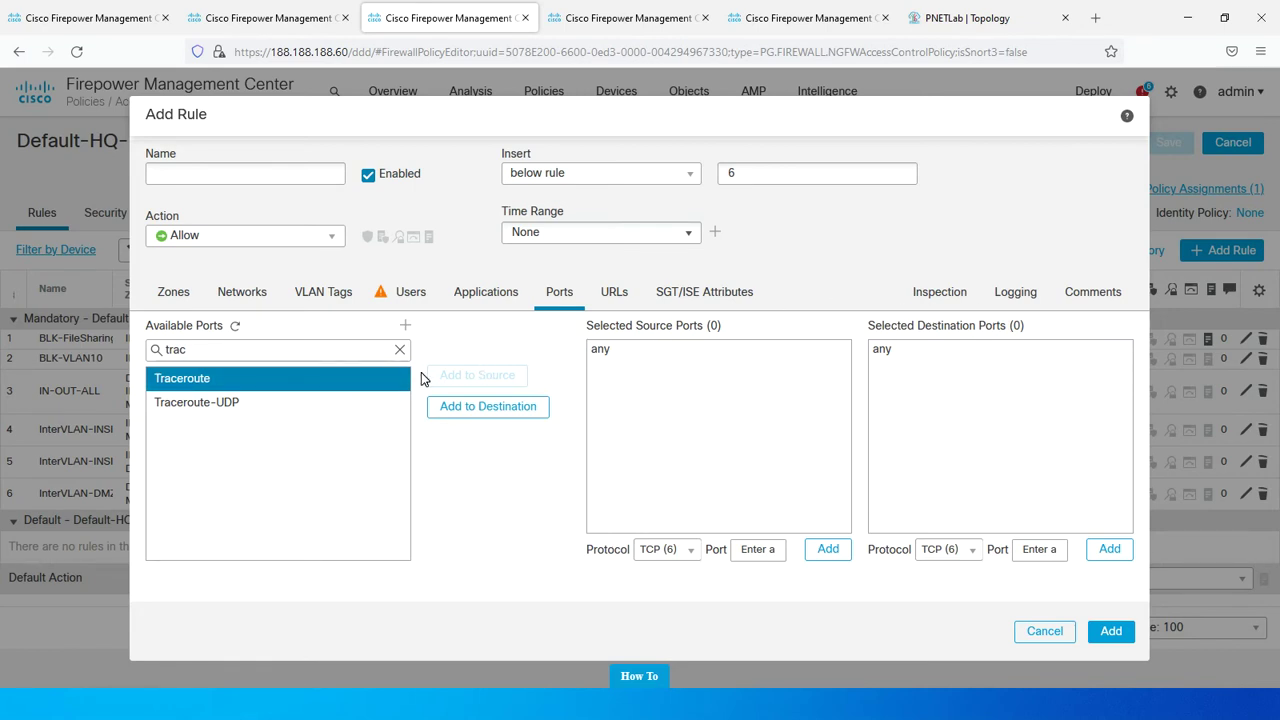
pyautogui.click(502, 419)
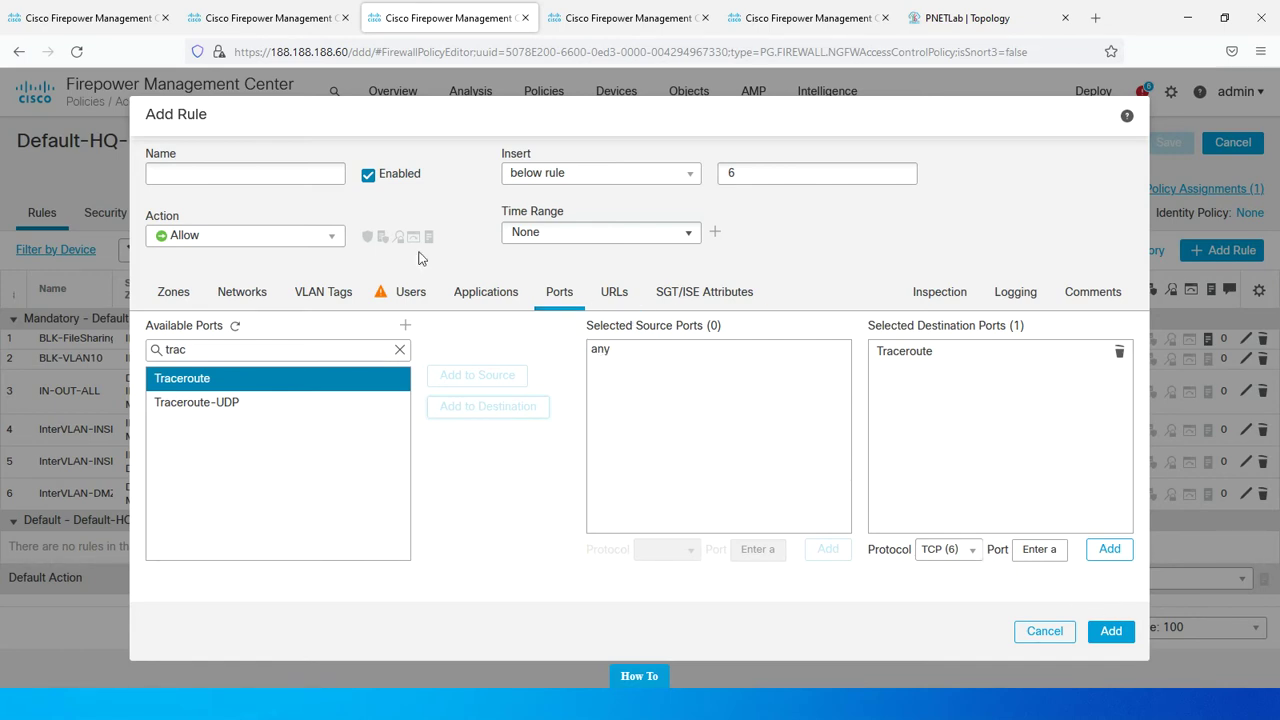
pyautogui.click(282, 180)
pyautogui.write('Trace')
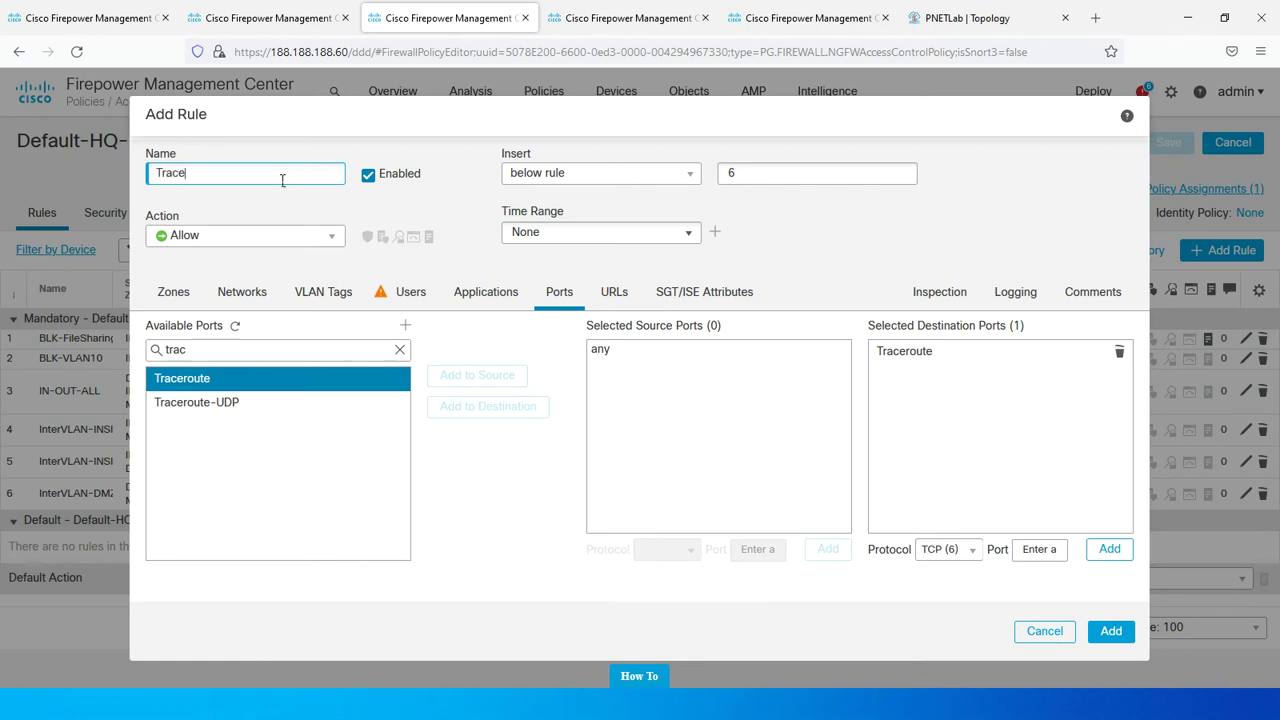
pyautogui.write('route1')
pyautogui.doubleClick(750, 174)
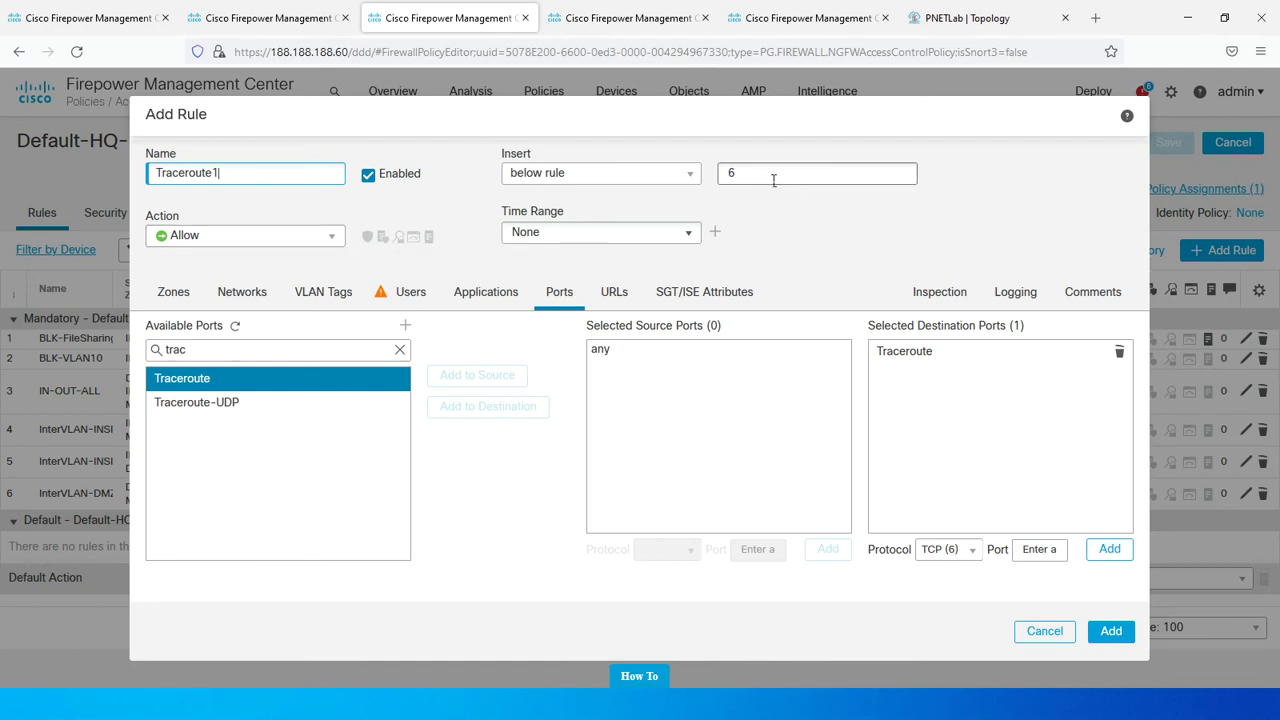
pyautogui.write('1')
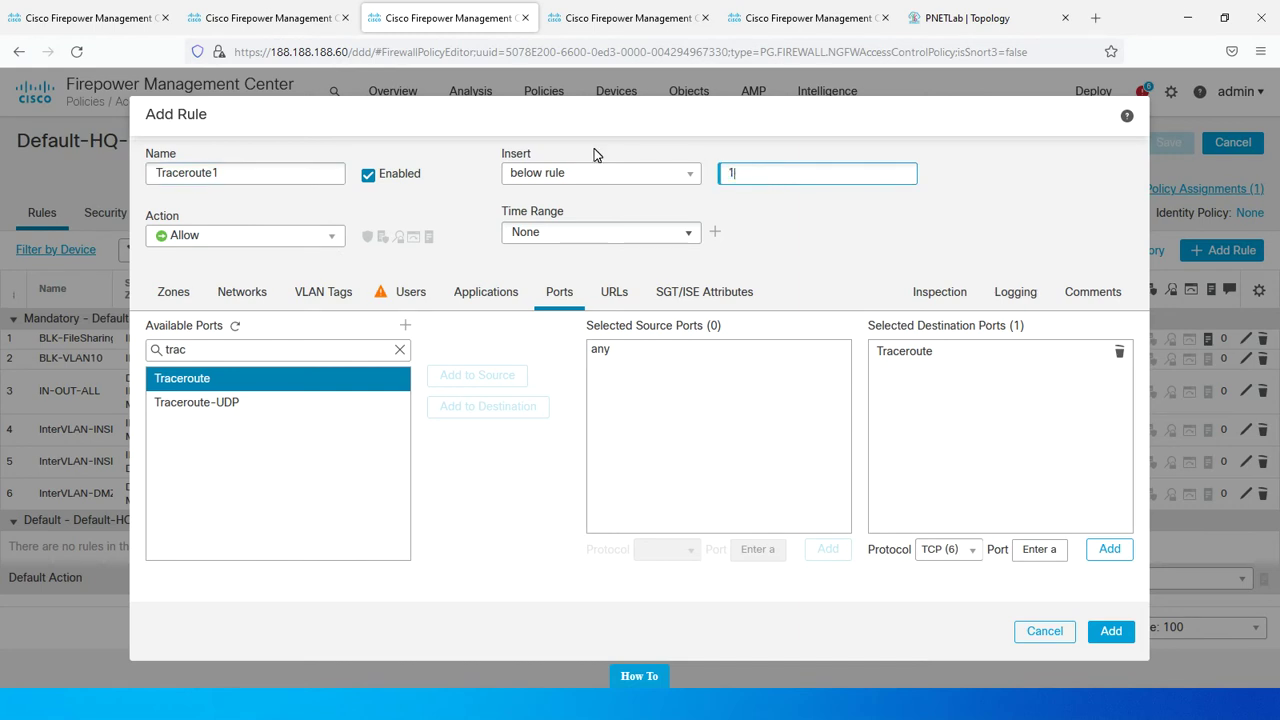
pyautogui.click(1110, 631)
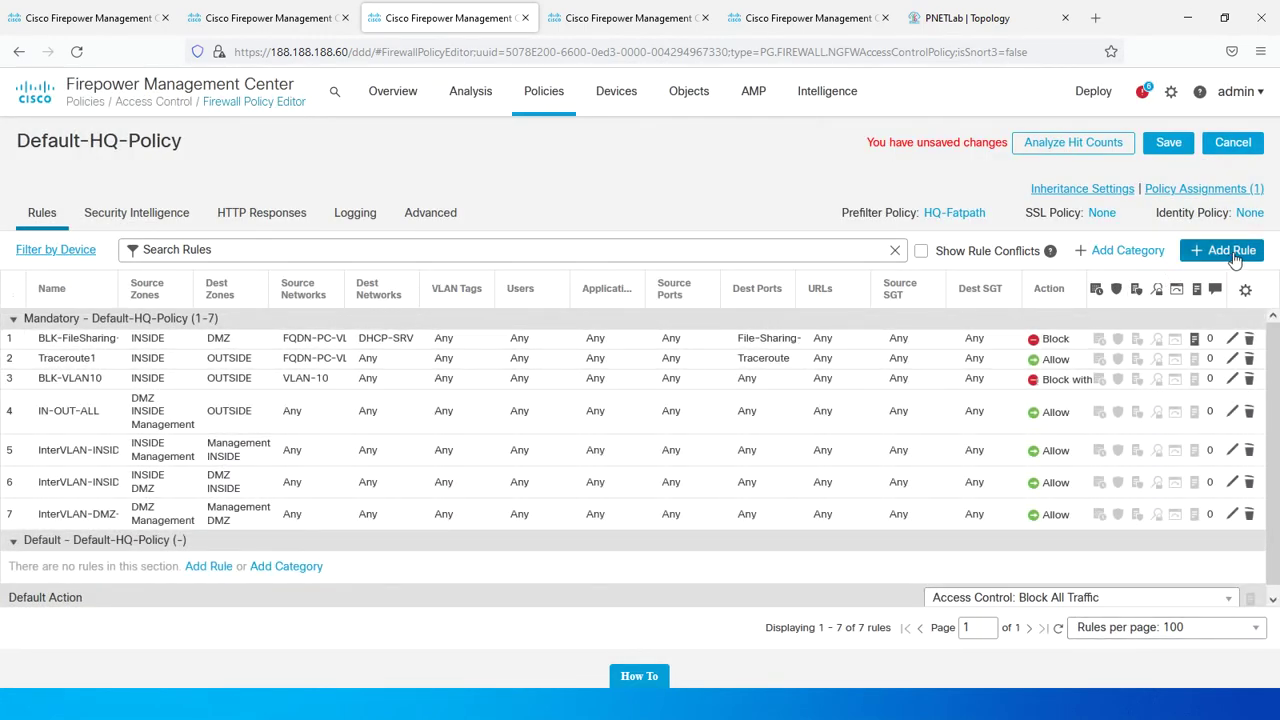
# Step: Start another access control rule in Default-HQ-Policy and name it ICMP-Out-IN
pyautogui.click(1233, 253)
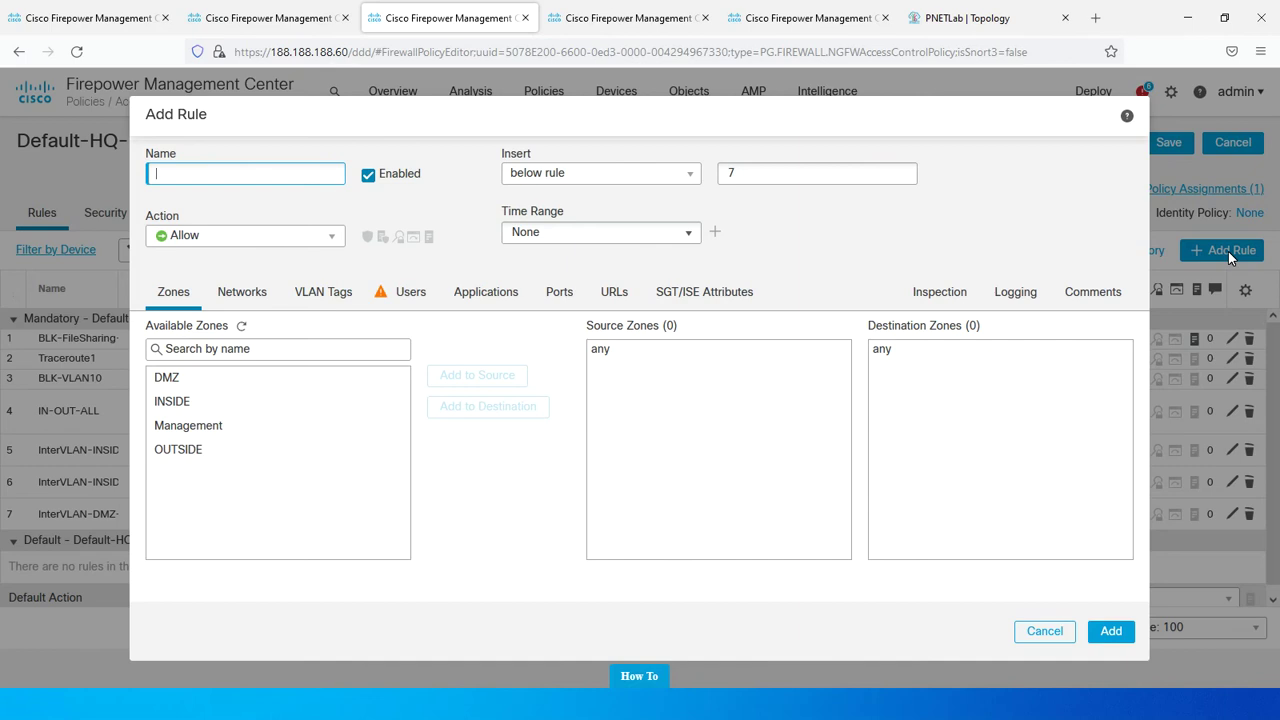
pyautogui.write('CMP')
pyautogui.press('BackSpace')
pyautogui.press('BackSpace')
pyautogui.press('BackSpace')
pyautogui.press('BackSpace')
pyautogui.write('ICMP-Out-IN')
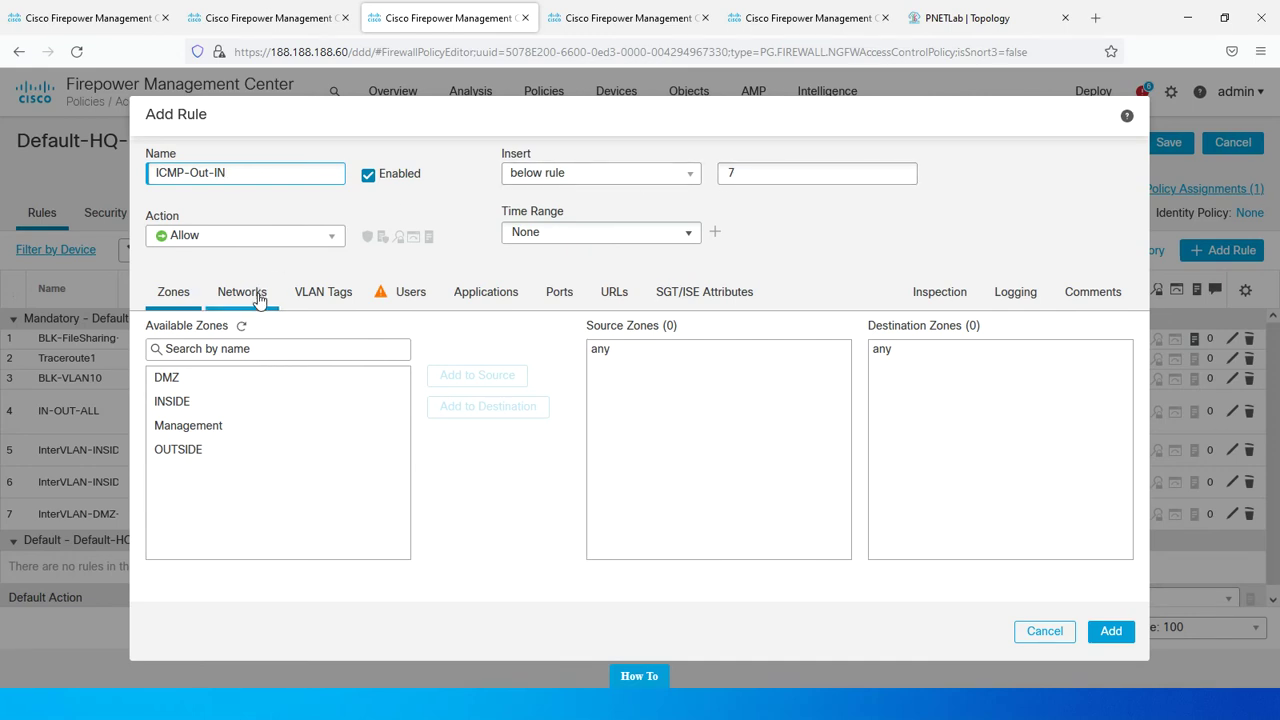
# Step: Set OUTSIDE as the source zone and INSIDE as the destination zone of the ICMP-Out-IN rule
pyautogui.click(203, 449)
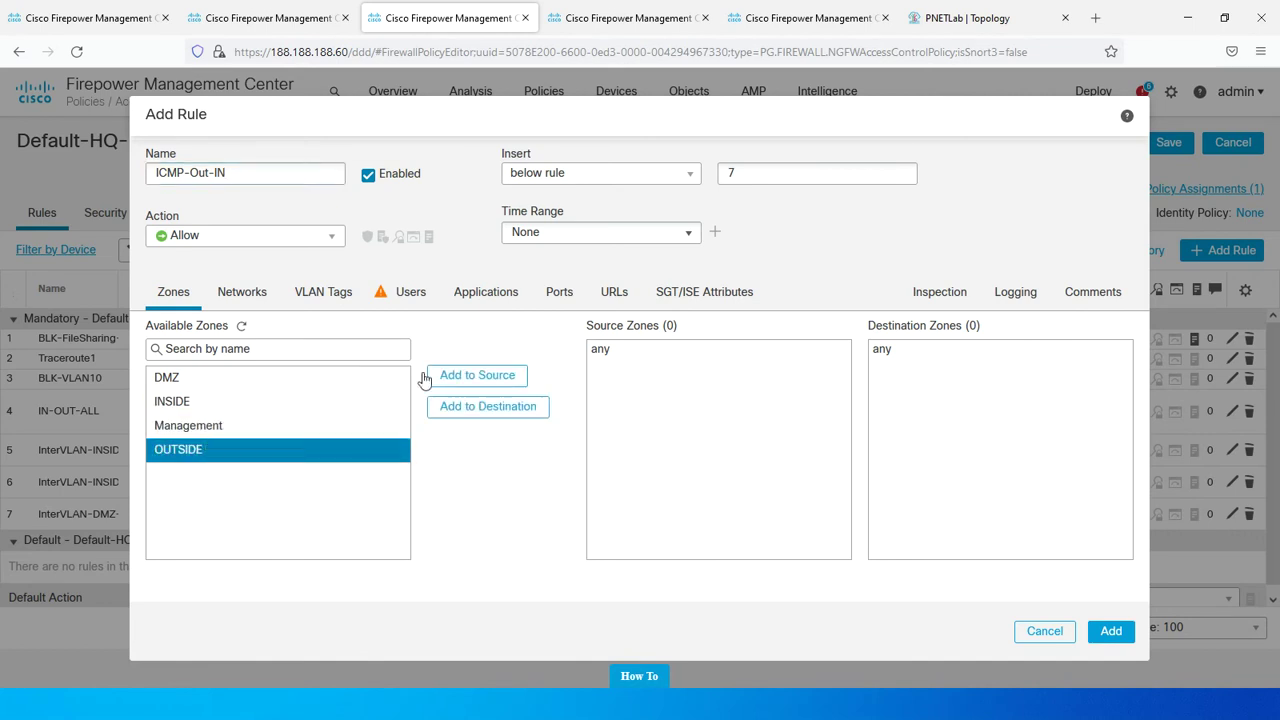
pyautogui.click(505, 381)
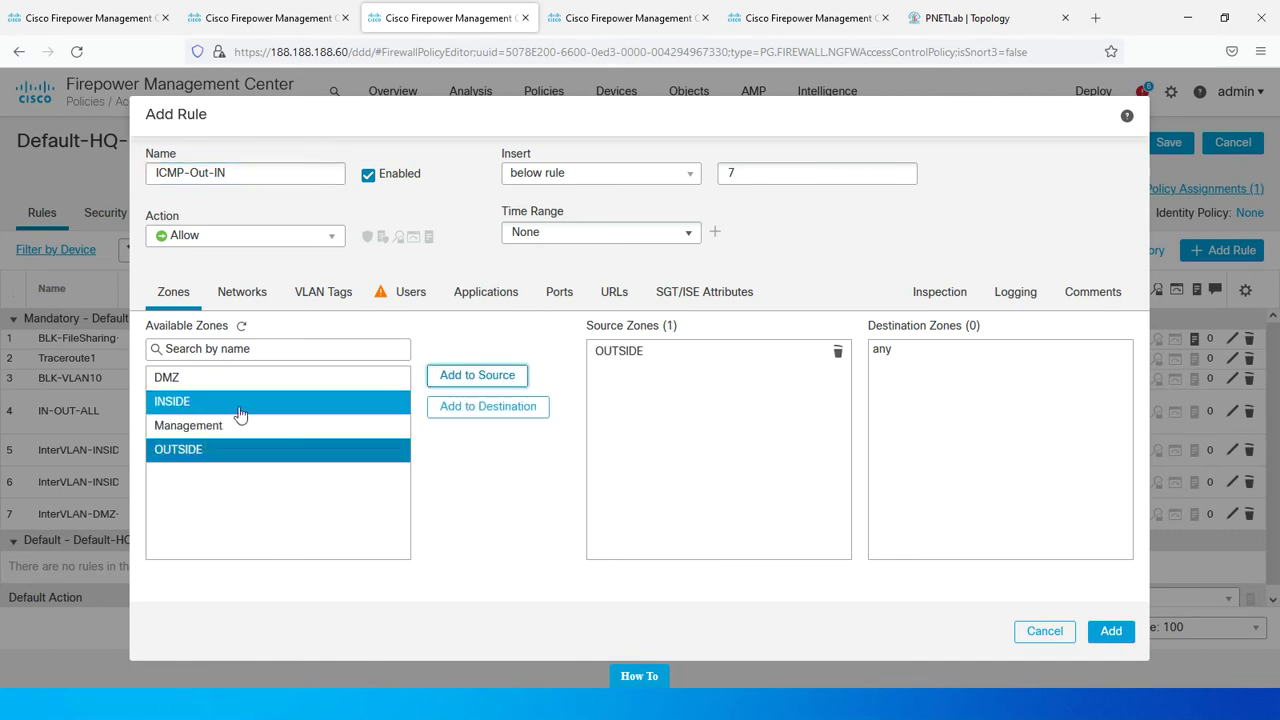
pyautogui.click(238, 408)
pyautogui.click(465, 414)
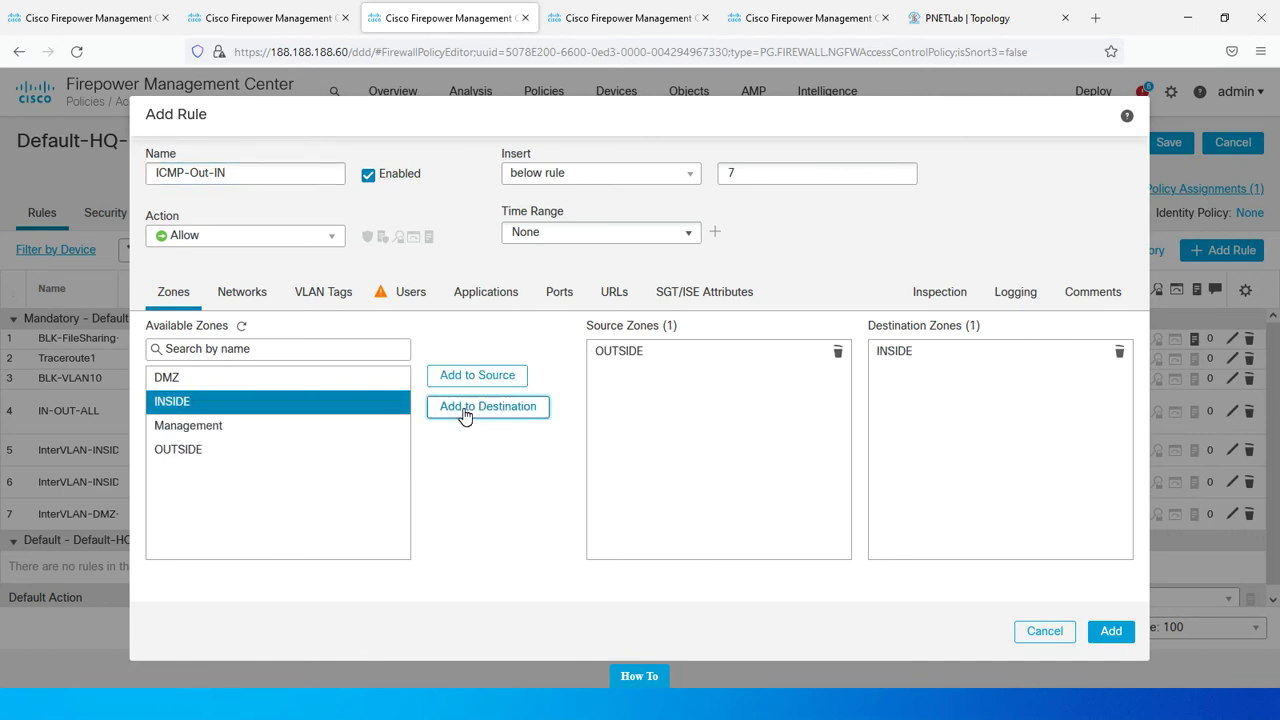
# Step: Find the ICMP-1 port object and add it to the ICMP-Out-IN rule's destination ports
pyautogui.click(560, 292)
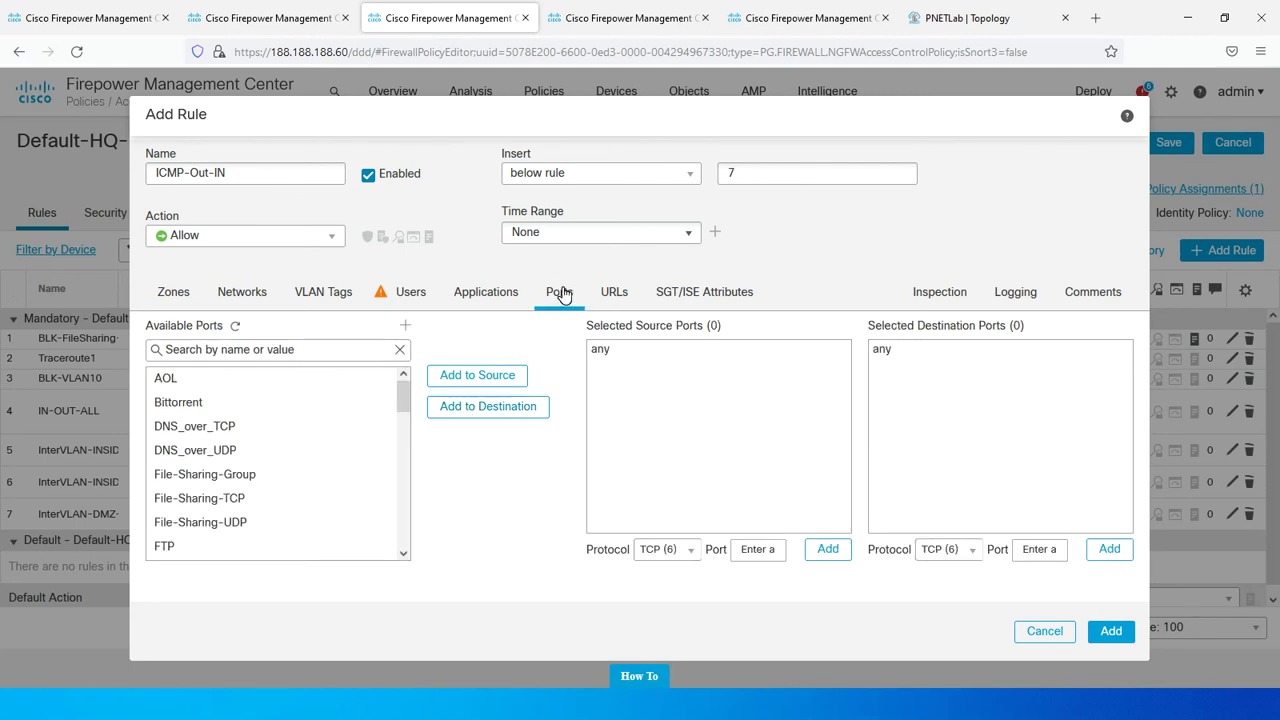
pyautogui.click(400, 349)
pyautogui.click(217, 350)
pyautogui.write('icmp')
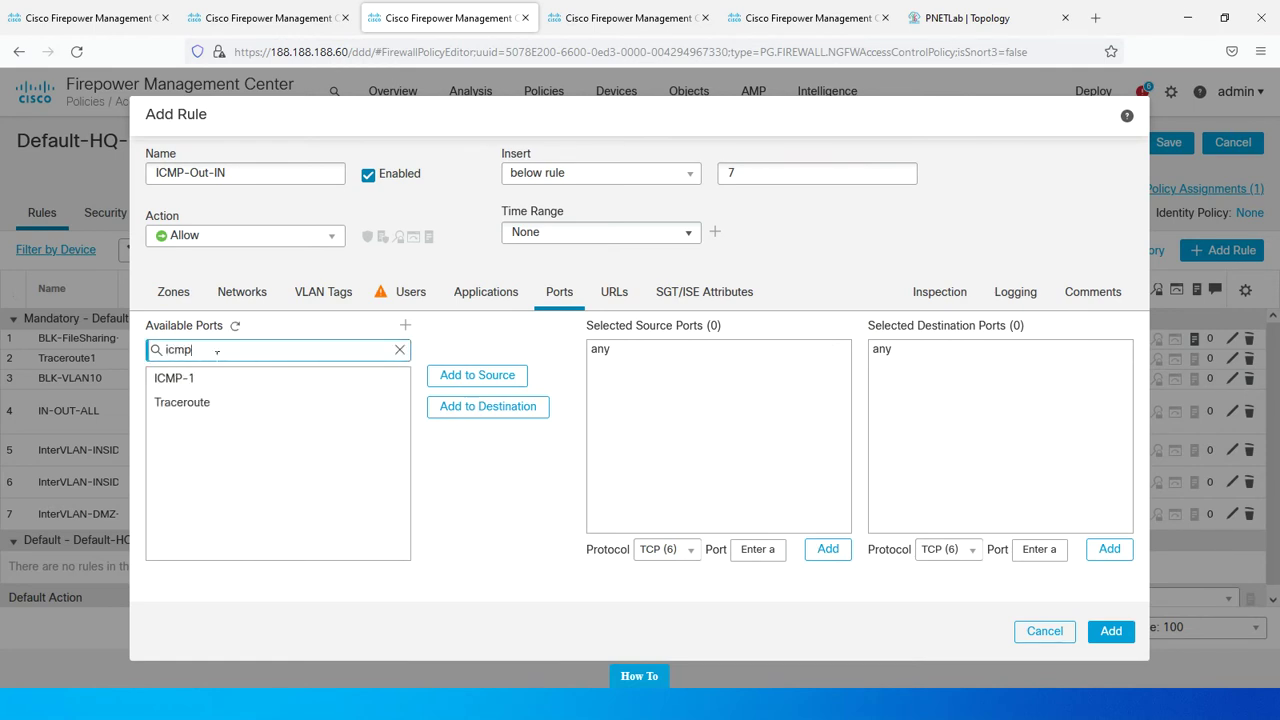
pyautogui.click(200, 379)
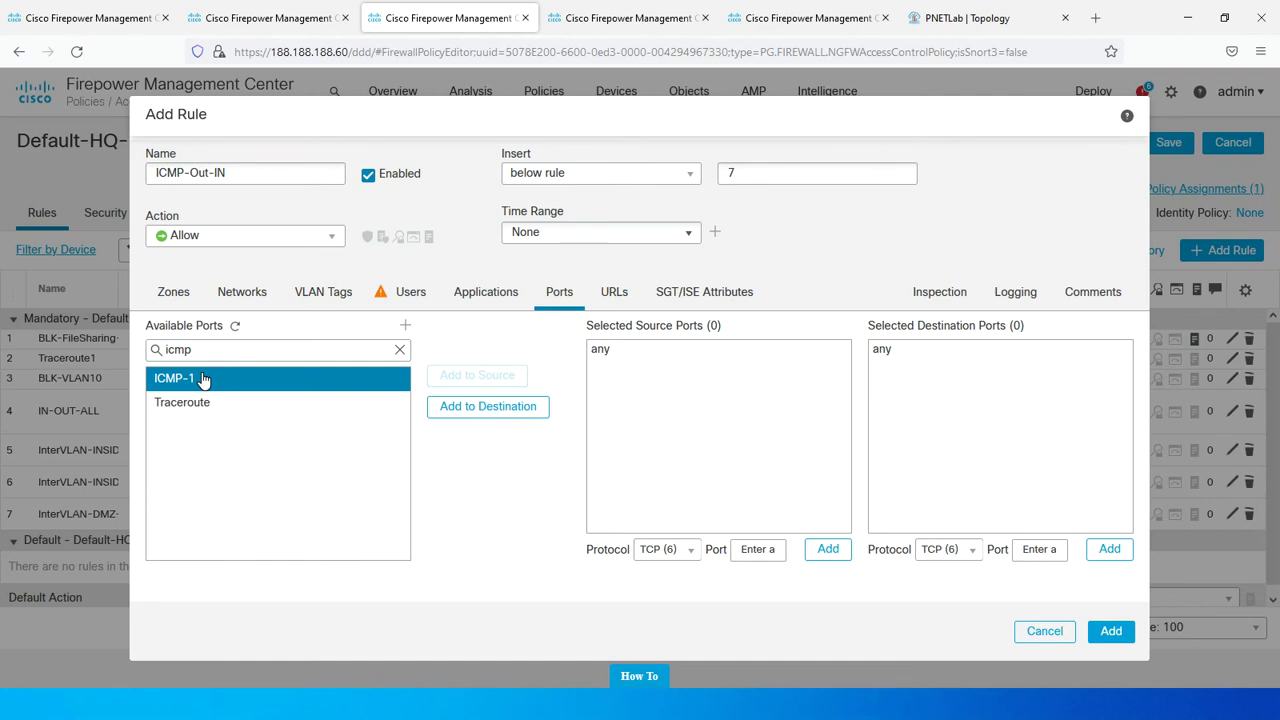
pyautogui.click(448, 410)
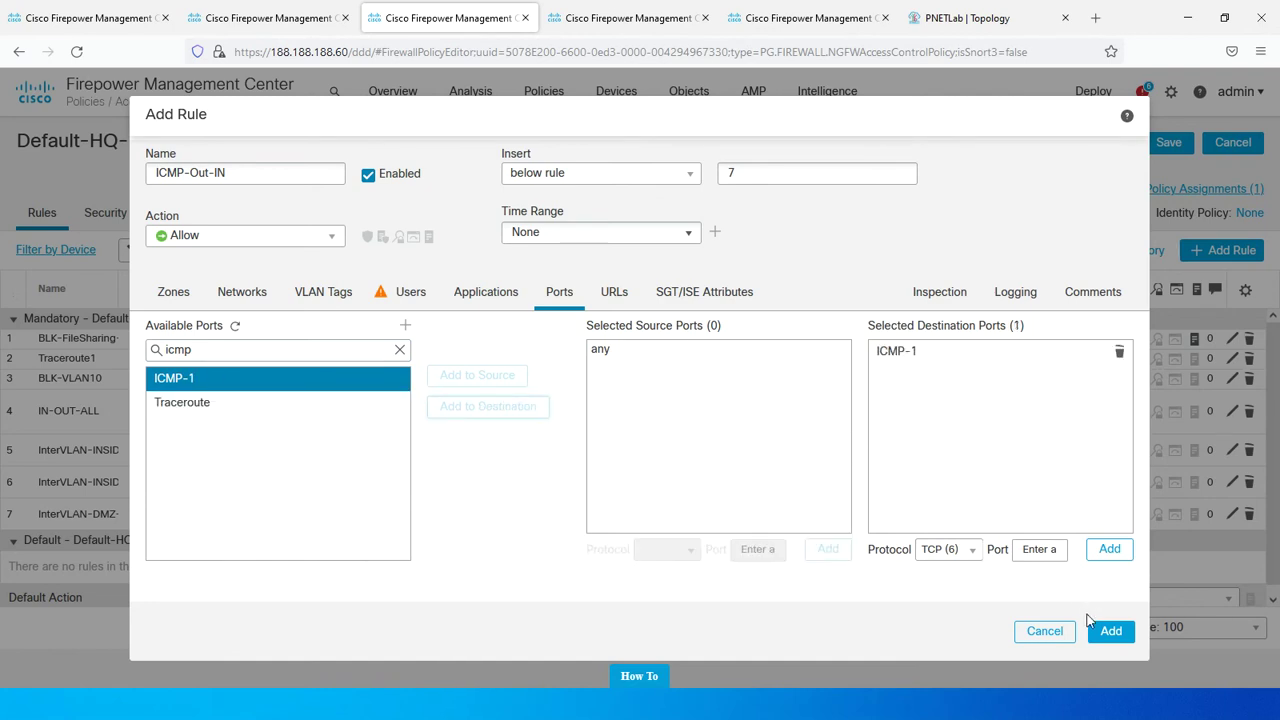
# Step: Add the ICMP-Out-IN rule below rule 2 and save Default-HQ-Policy
pyautogui.click(764, 174)
pyautogui.doubleClick(733, 173)
pyautogui.write('2')
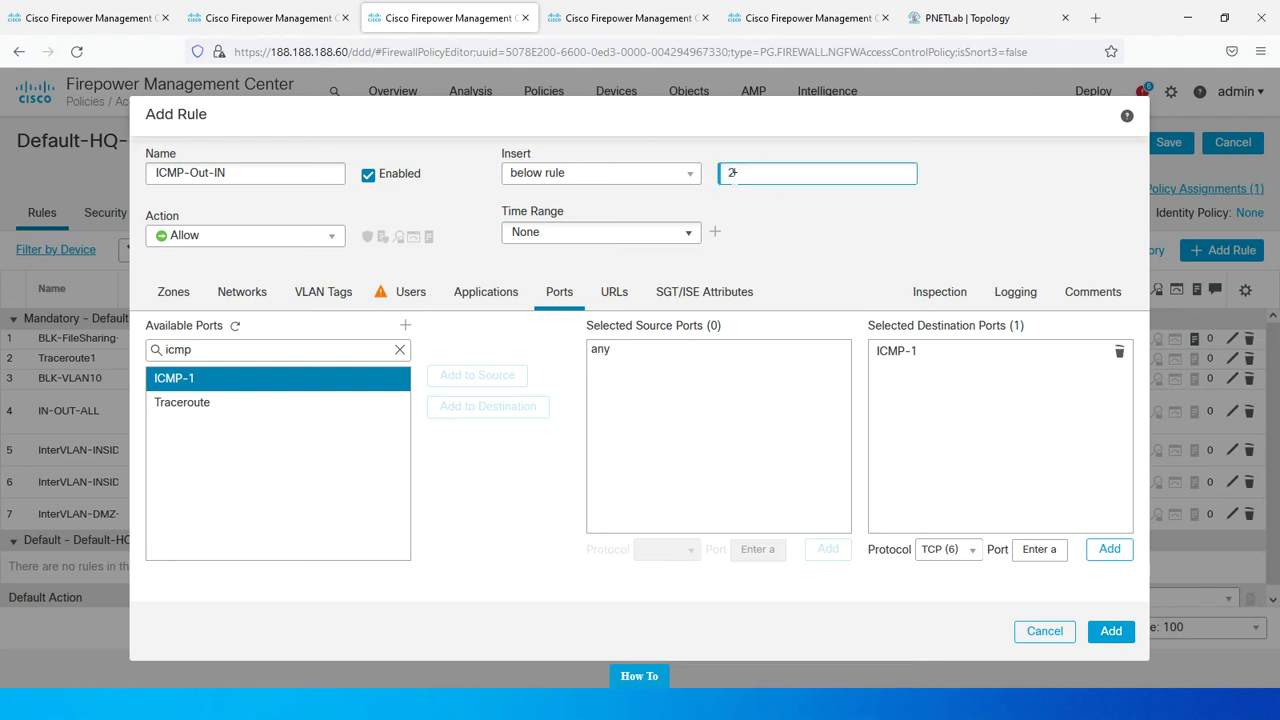
pyautogui.click(1111, 631)
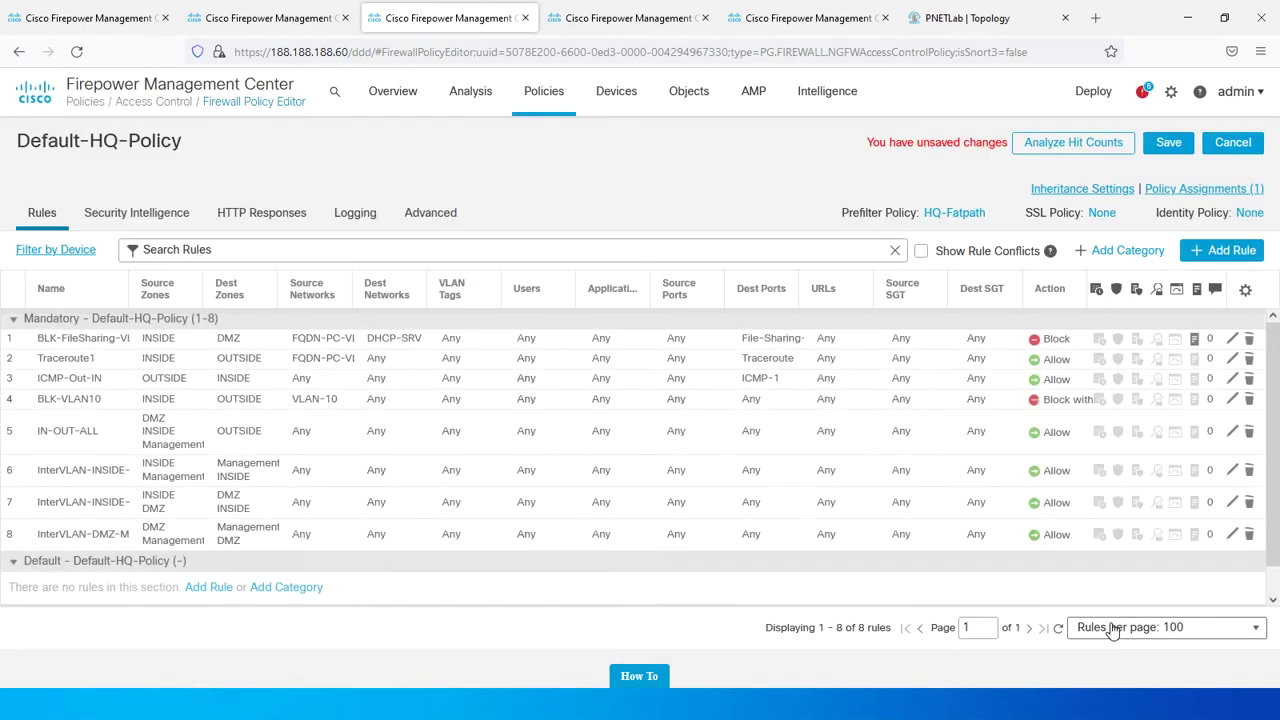
pyautogui.click(1166, 143)
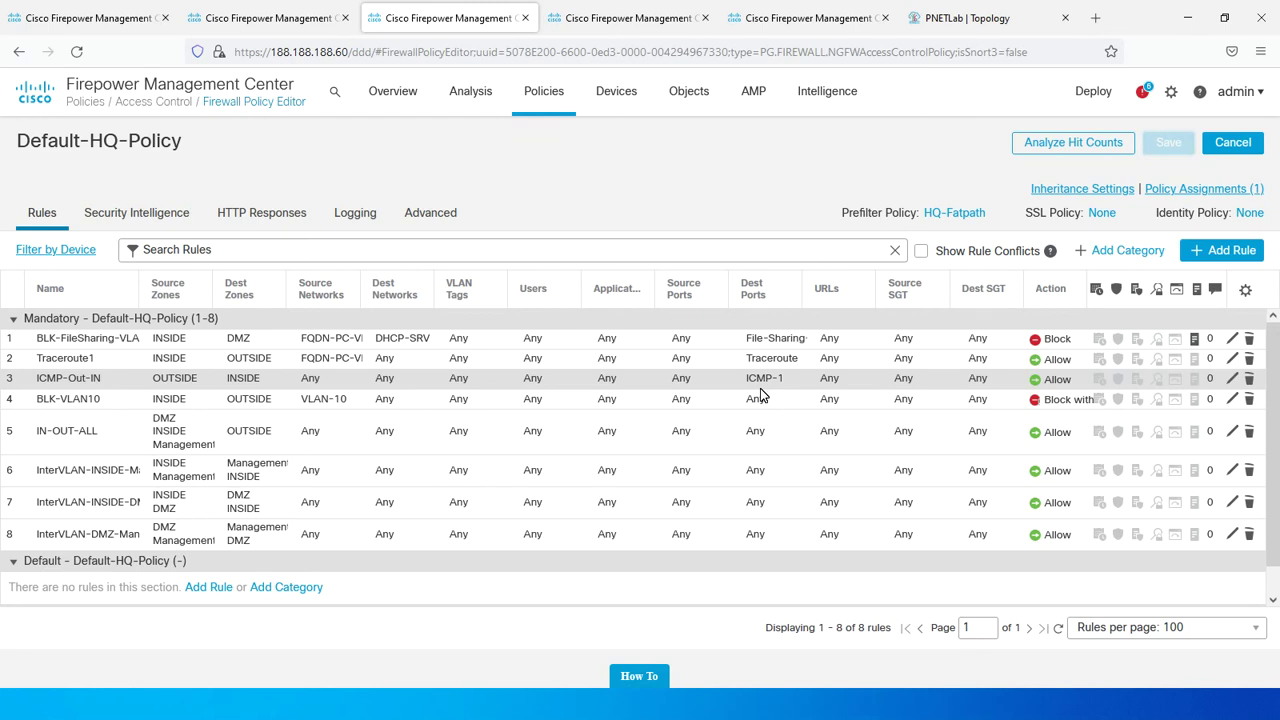
# Step: Refresh the deployment list and deploy the pending changes to HQ-HA
pyautogui.click(289, 18)
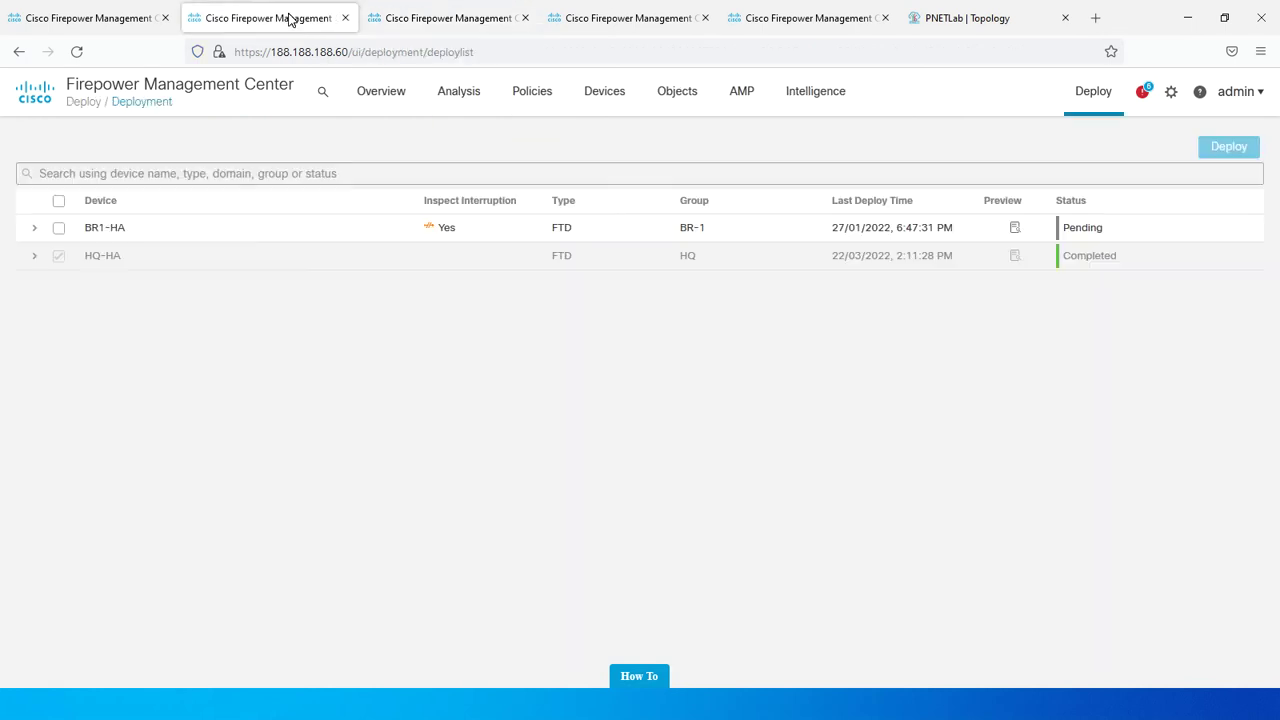
pyautogui.click(76, 51)
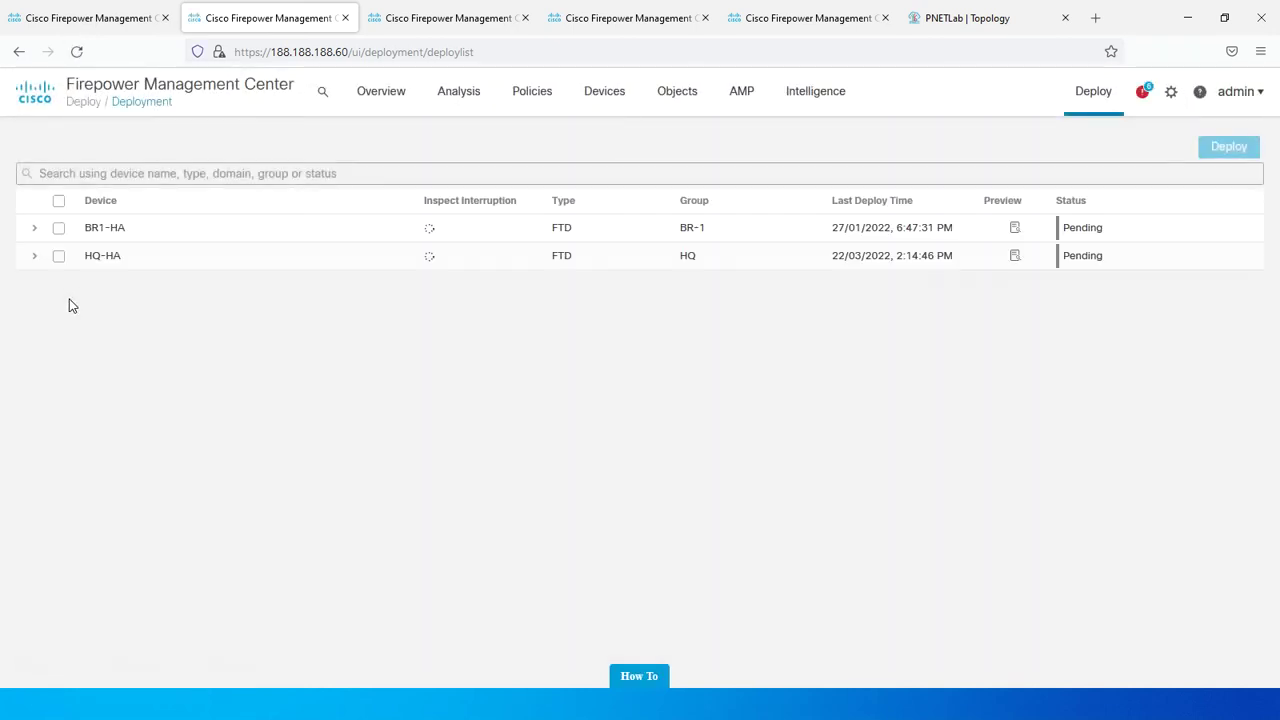
pyautogui.click(59, 257)
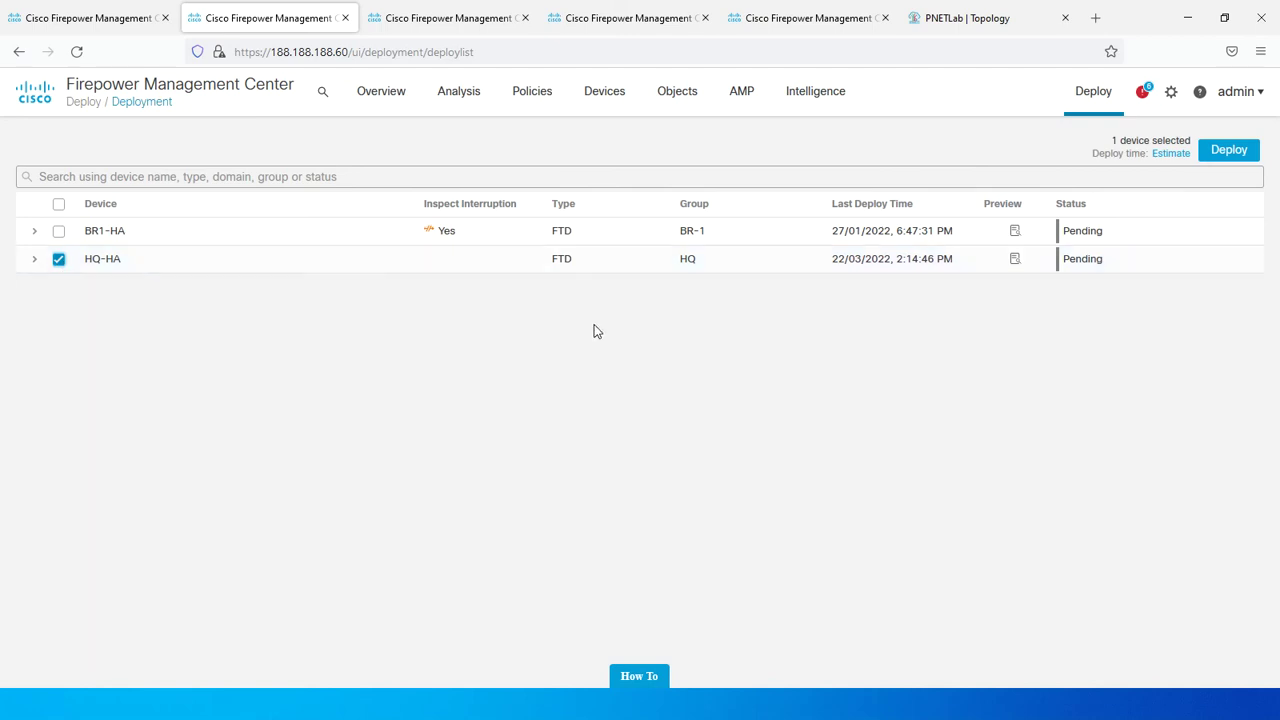
pyautogui.click(1202, 151)
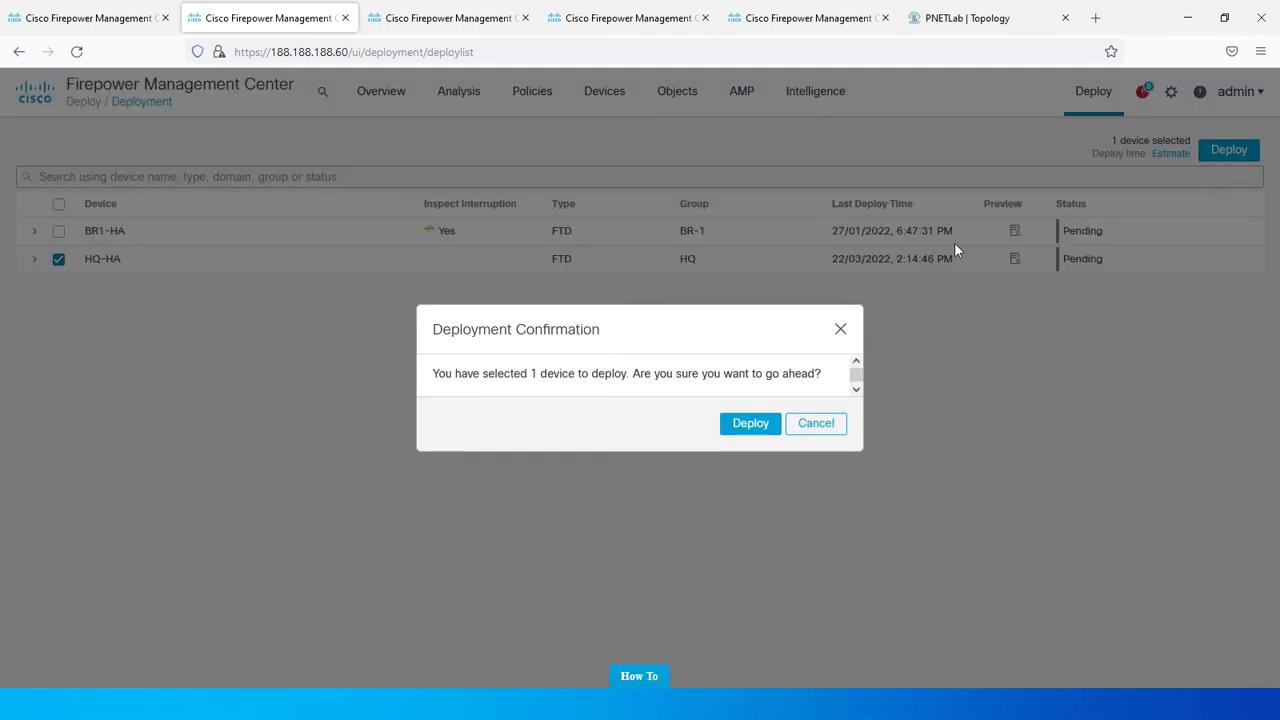
pyautogui.click(745, 426)
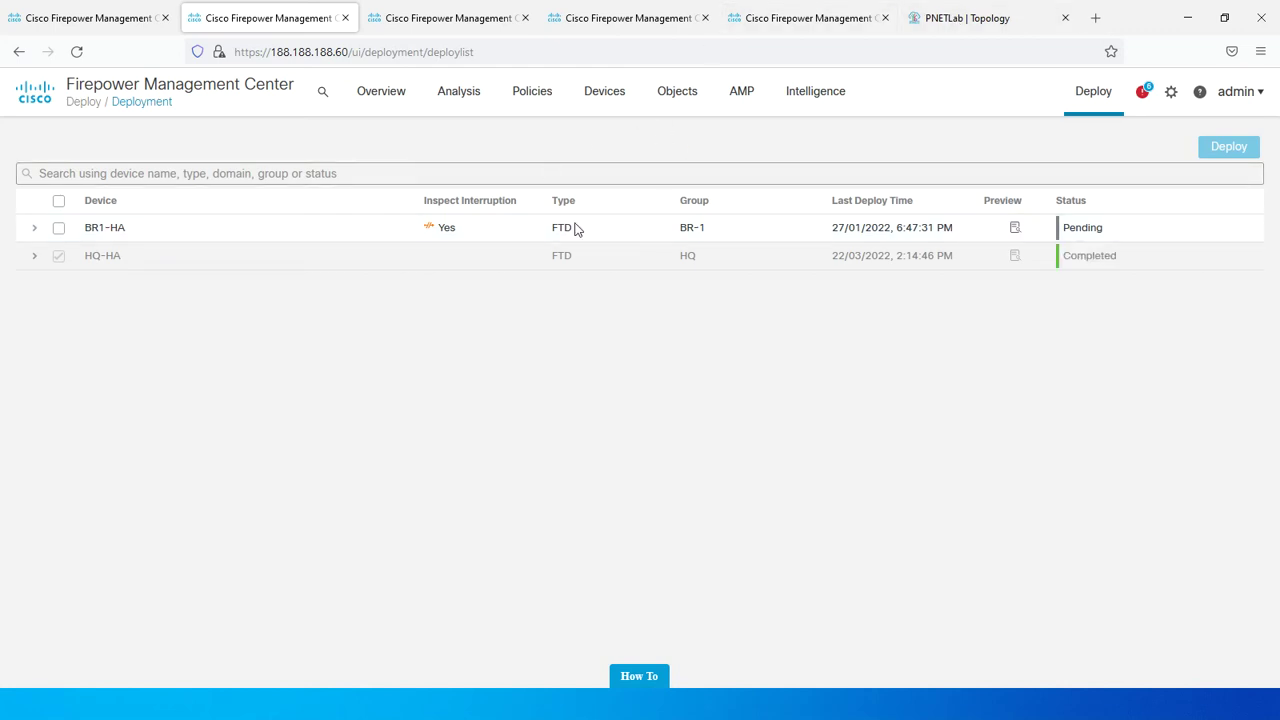
# Step: Switch to the PC-VLAN-20 console, open a command prompt and run a traceroute to 8.8.8.8
pyautogui.hotkey('alt', 'Tab')
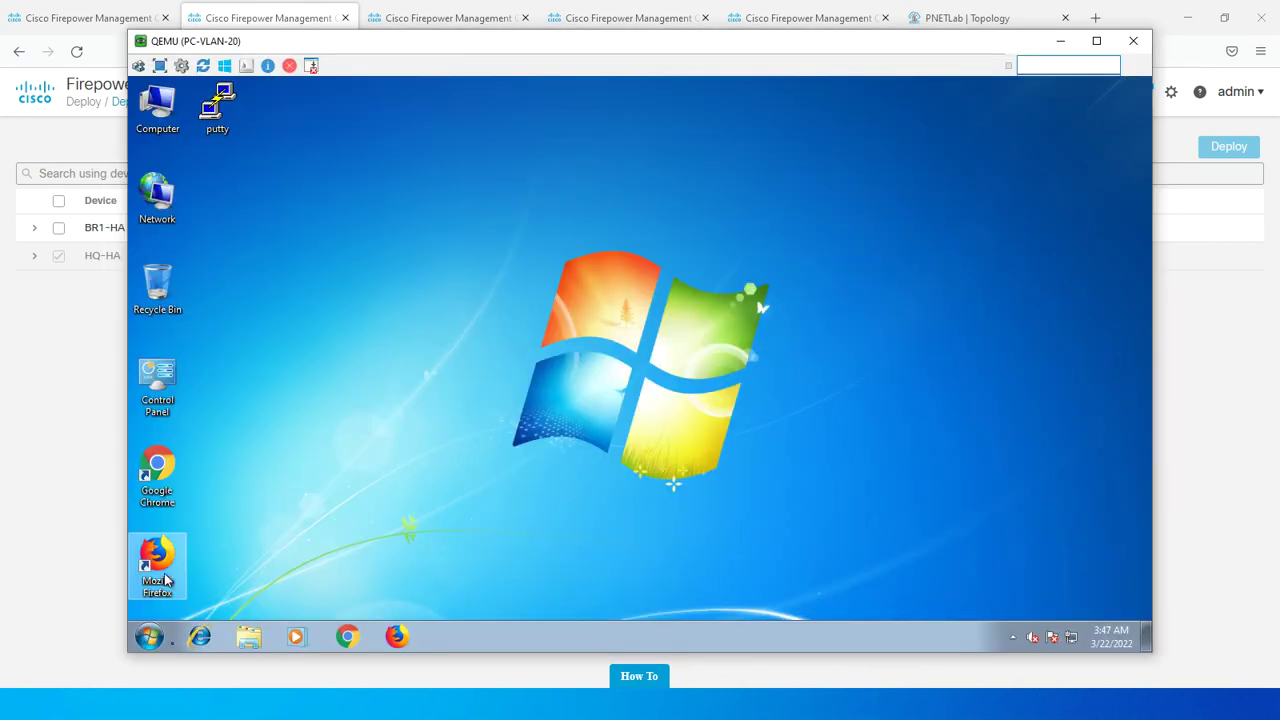
pyautogui.click(155, 641)
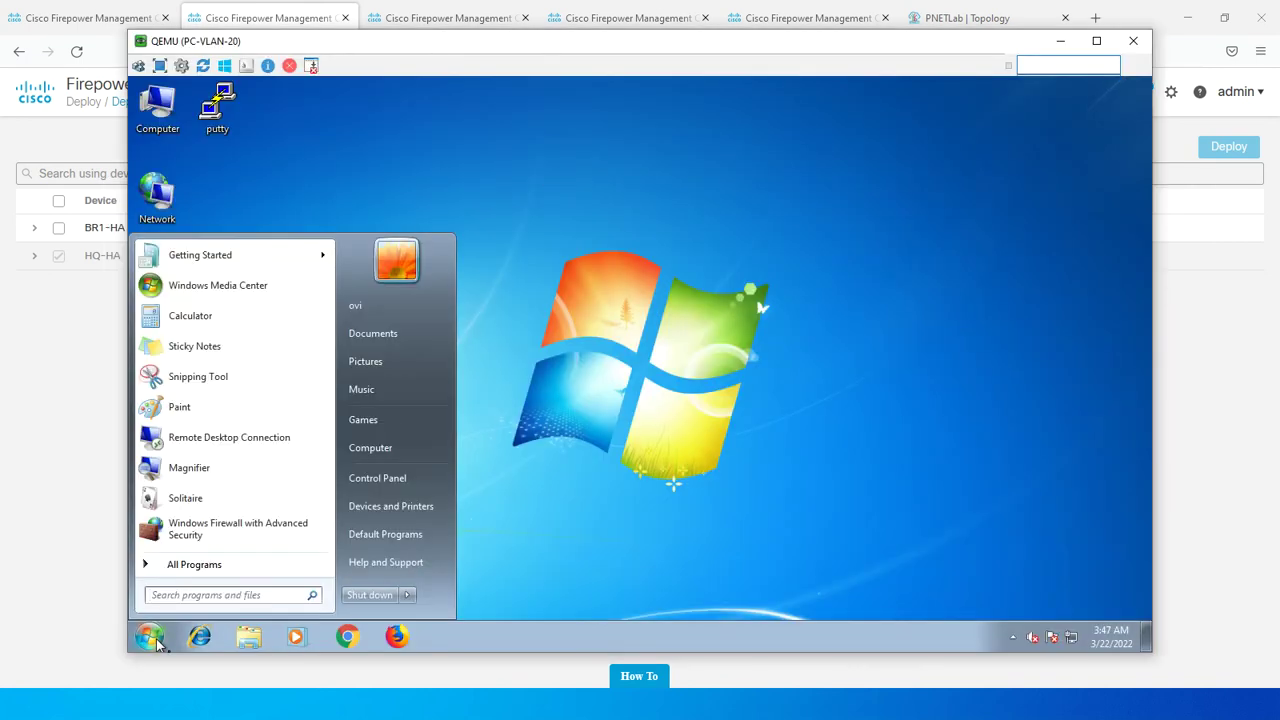
pyautogui.write('cmd')
pyautogui.press('Return')
pyautogui.write('tracer')
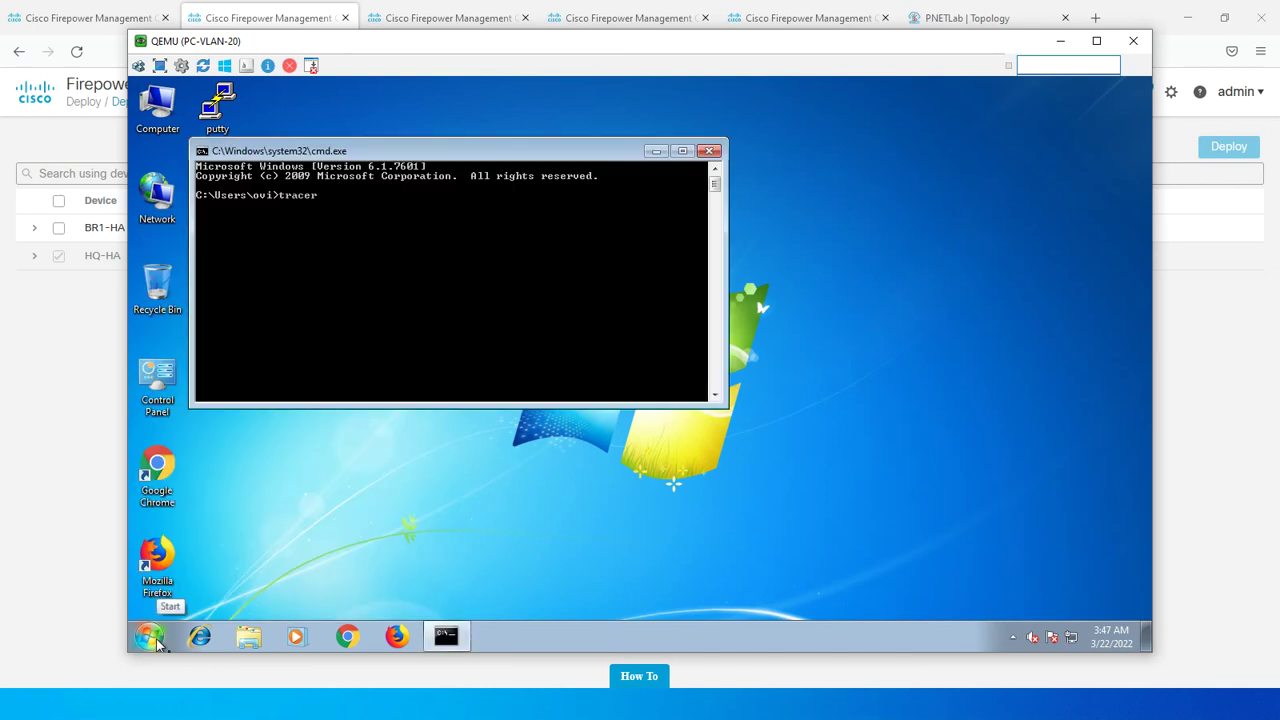
pyautogui.write('t 8.8.8.8')
pyautogui.press('Return')
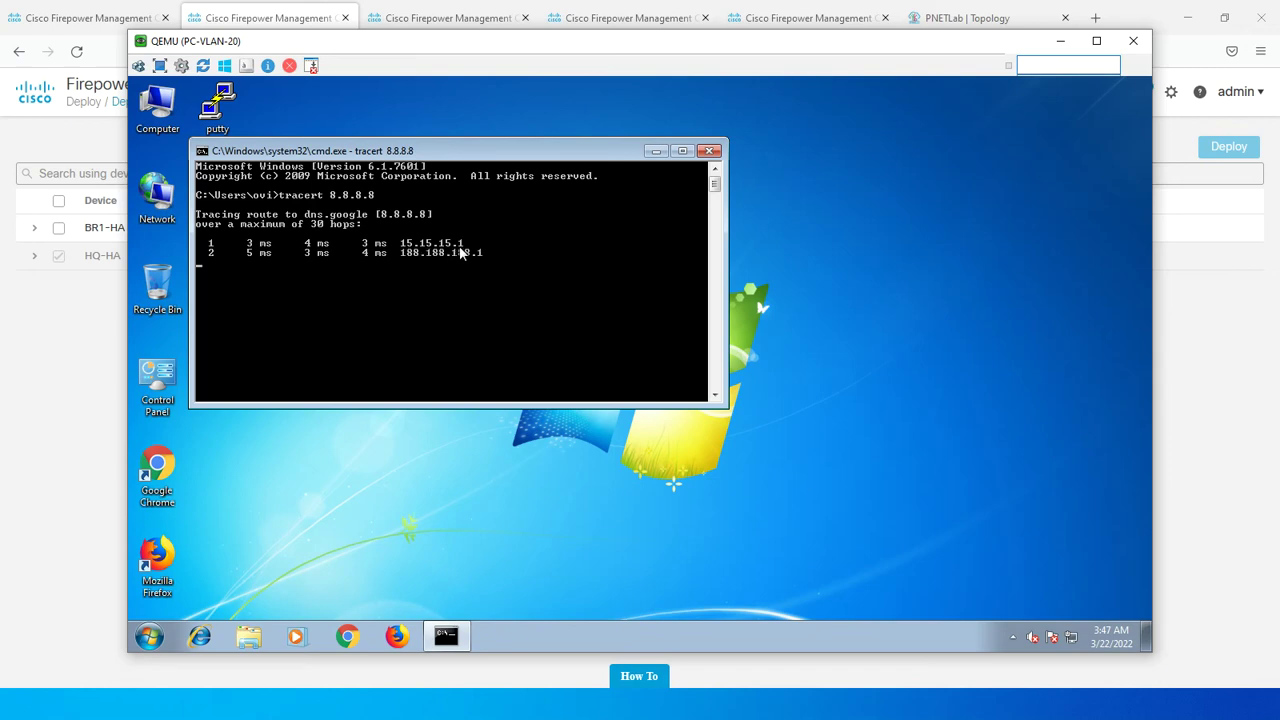
# Step: Compare the traceroute hops on PC-VLAN-20 with the HQ firewall path in the PNETLab topology
pyautogui.hotkey('alt', 'Tab')
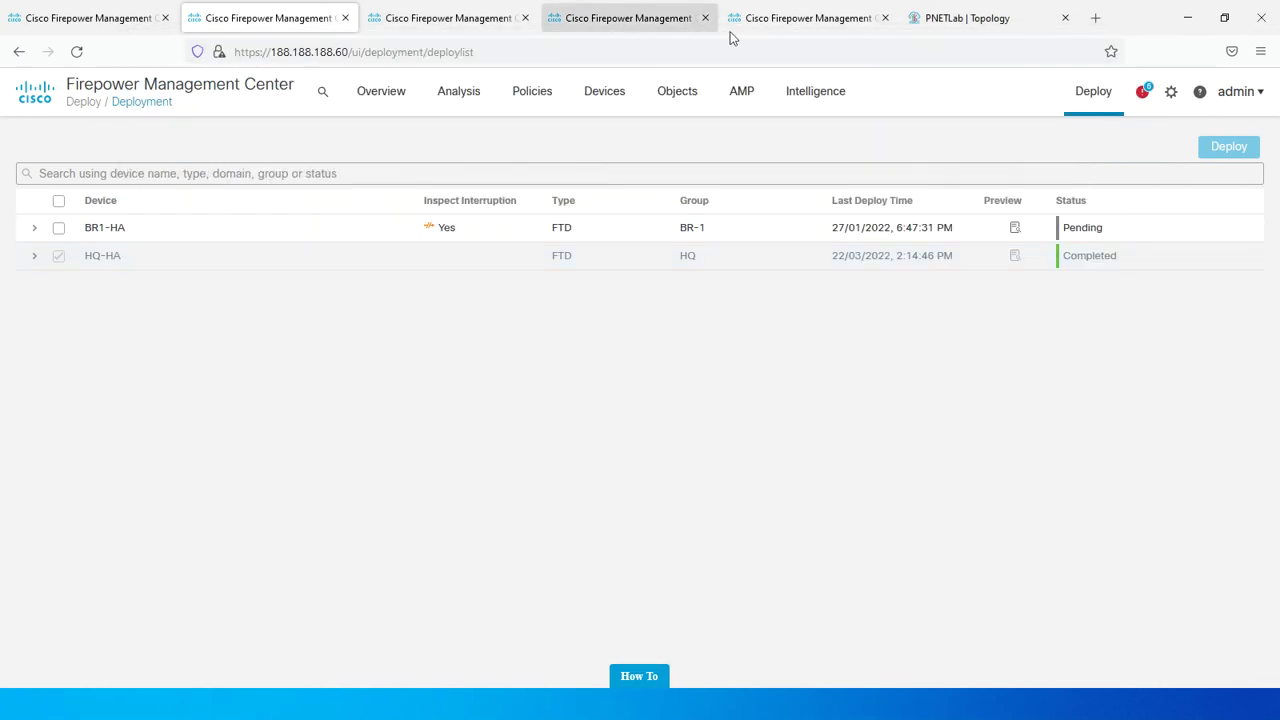
pyautogui.click(962, 18)
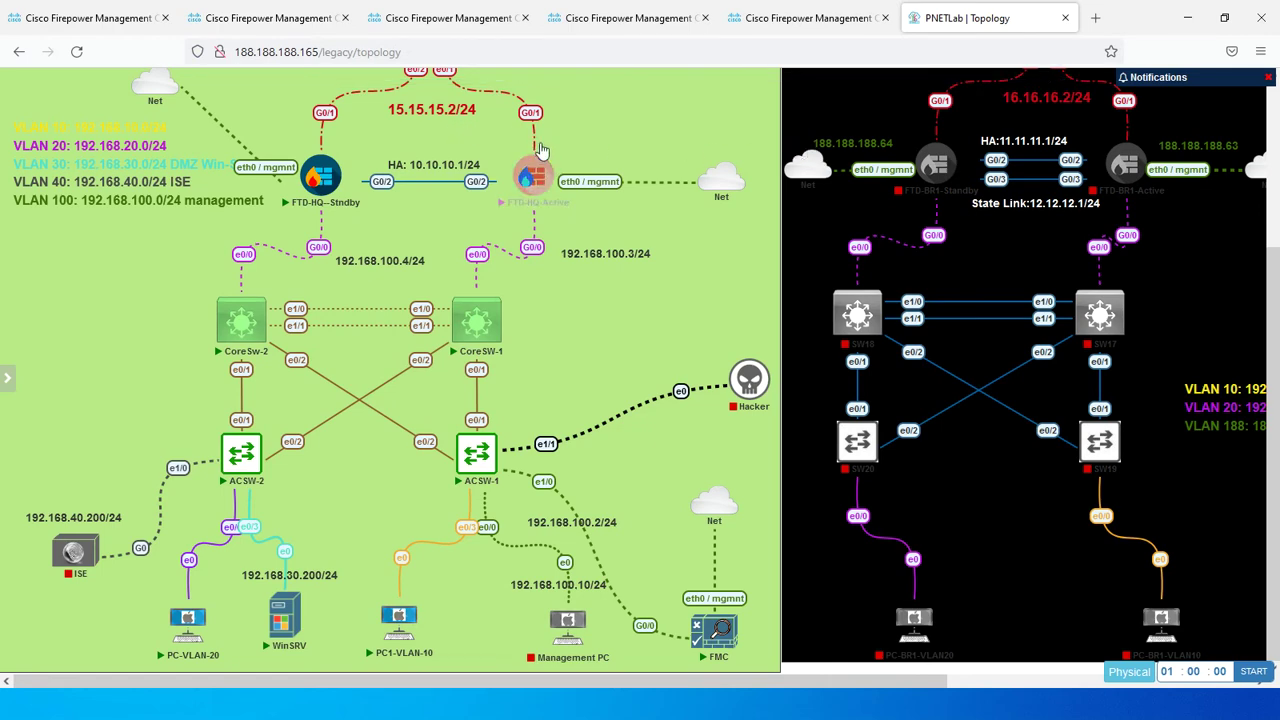
pyautogui.hotkey('alt', 'Tab')
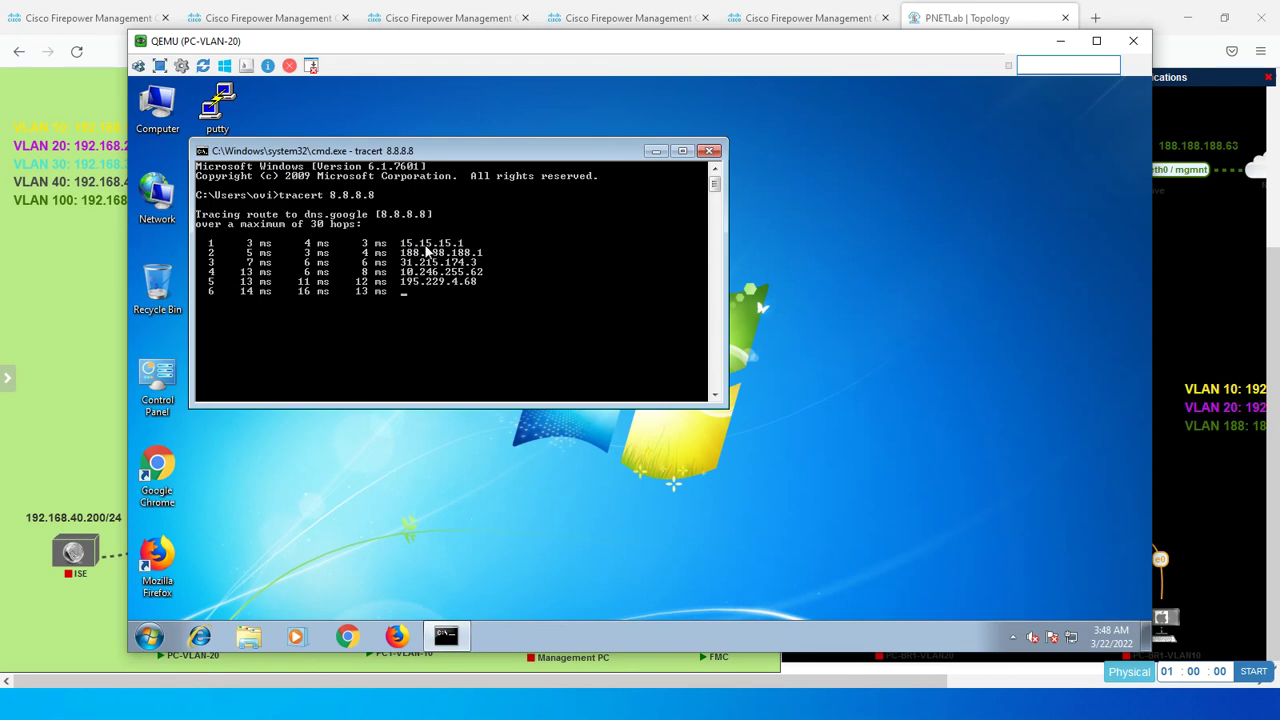
pyautogui.hotkey('alt', 'Tab')
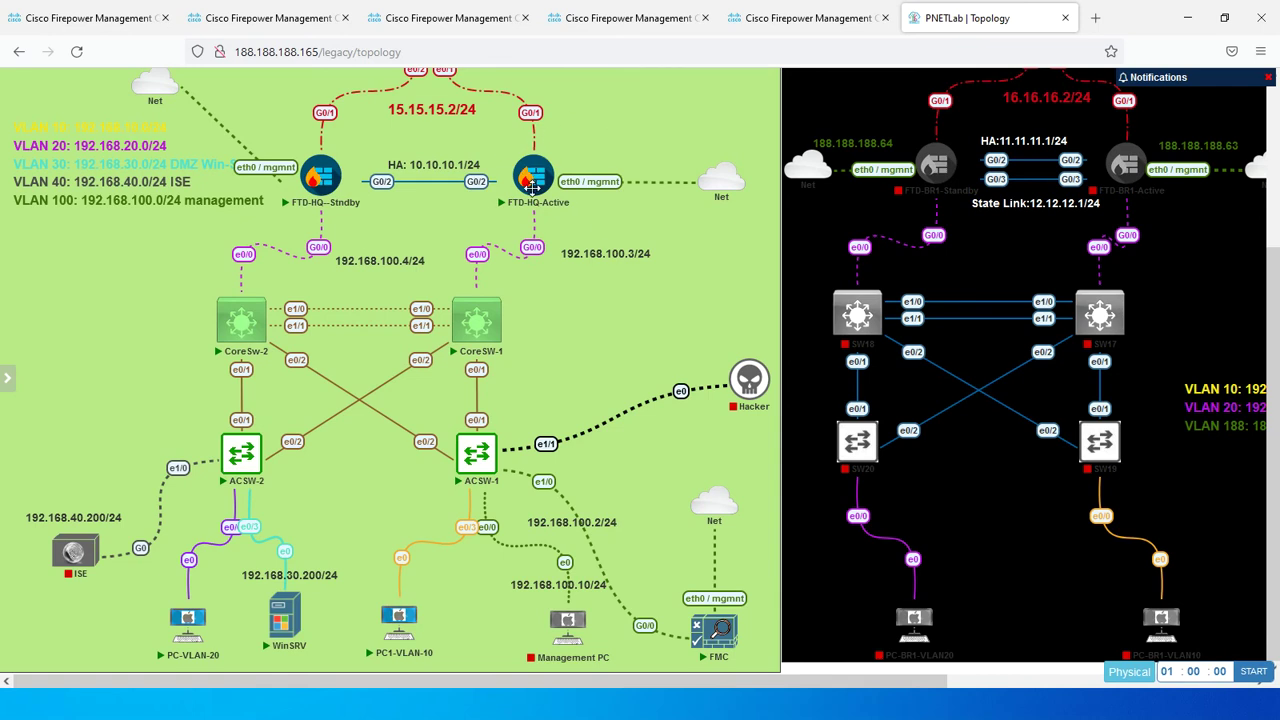
pyautogui.moveTo(545, 178)
pyautogui.hotkey('alt', 'Tab')
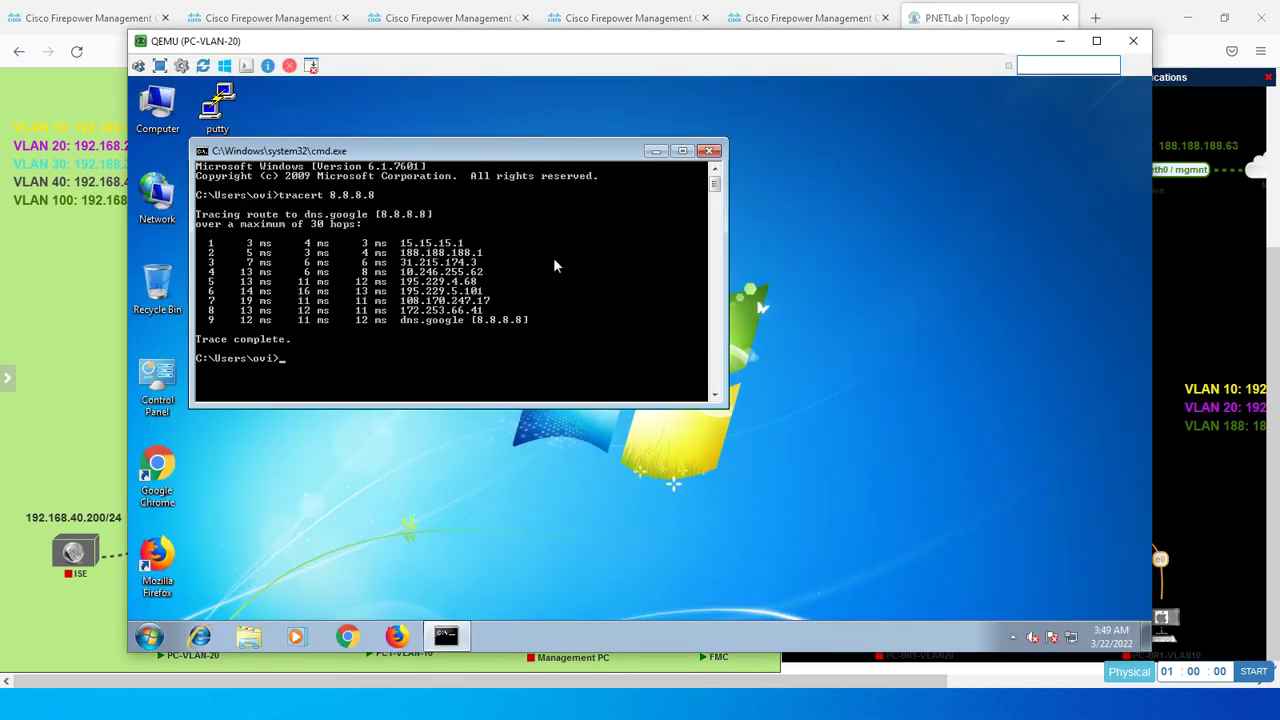
# Step: Display the IP configuration of PC-VLAN-20 and ping its default gateway 192.168.20.1
pyautogui.write('ipconfig')
pyautogui.press('Return')
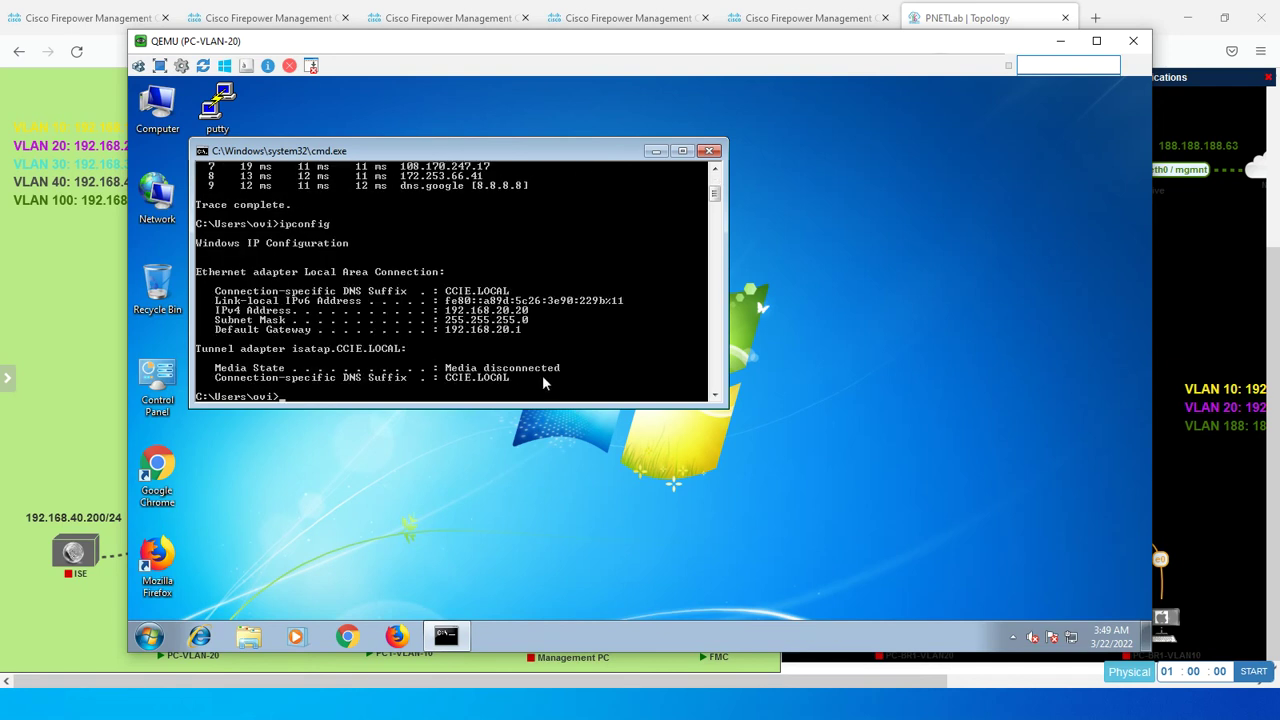
pyautogui.write('ping 192.168.20.1')
pyautogui.press('Return')
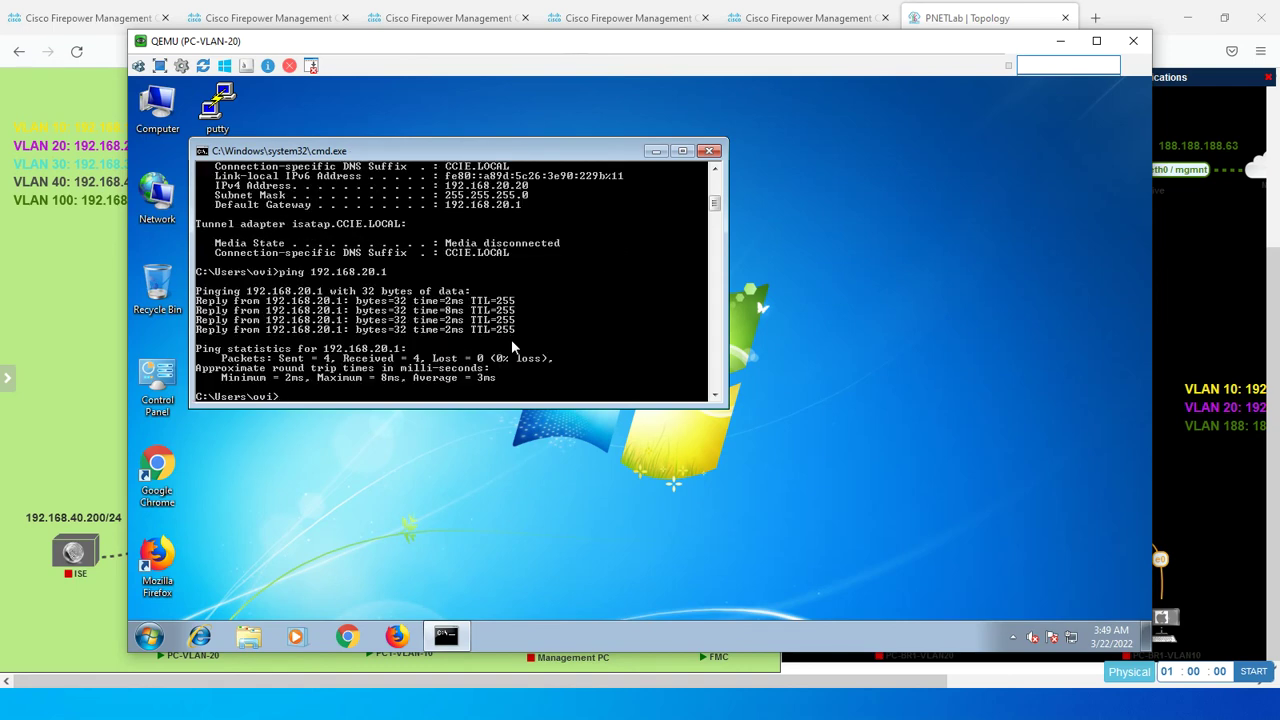
# Step: Switch to the PC1-VLAN-10 console and ping 192.168.20.20 from its command prompt, interrupting the ping early
pyautogui.hotkey('alt', 'Tab')
pyautogui.hotkey('alt', 'Tab')
pyautogui.hotkey('alt', 'Tab')
pyautogui.write('ping 192.168.20.20')
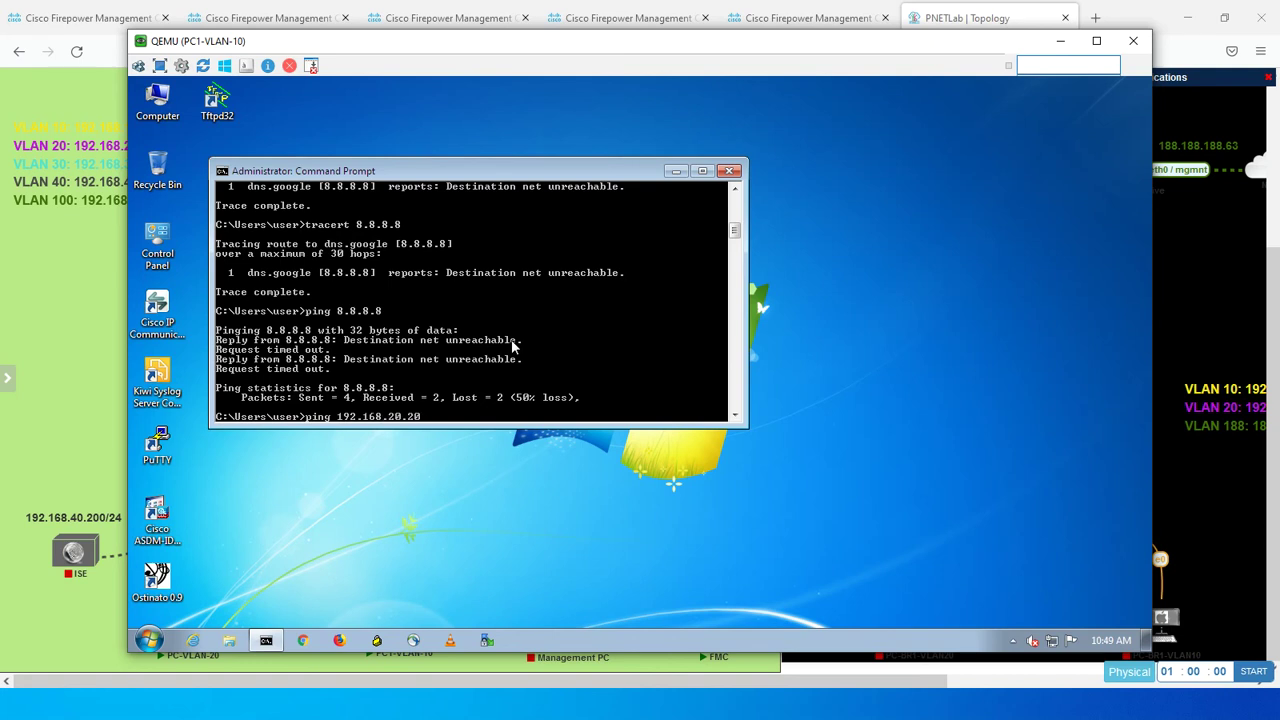
pyautogui.press('Return')
pyautogui.hotkey('ctrl', 'c')
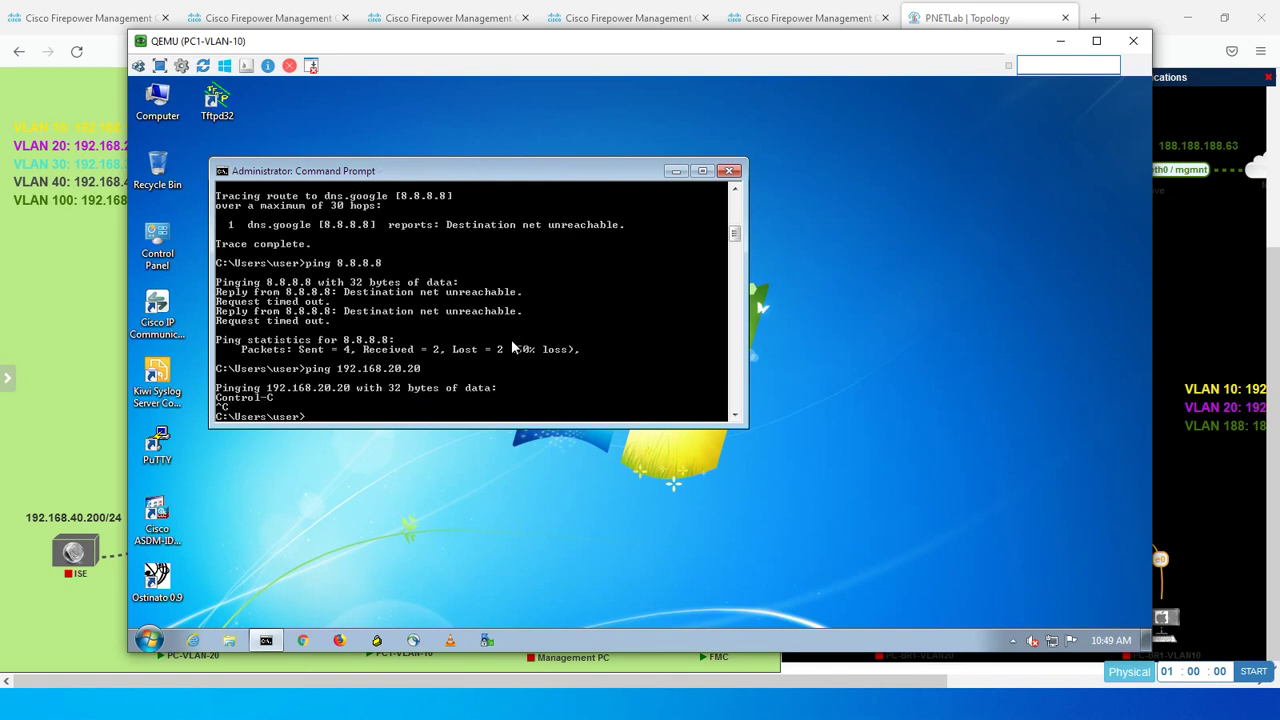
# Step: Try to ping 192.169.30.200 from the PC1-VLAN-10 command prompt and interrupt the ping
pyautogui.write('ping 192.169.30.200')
pyautogui.press('Return')
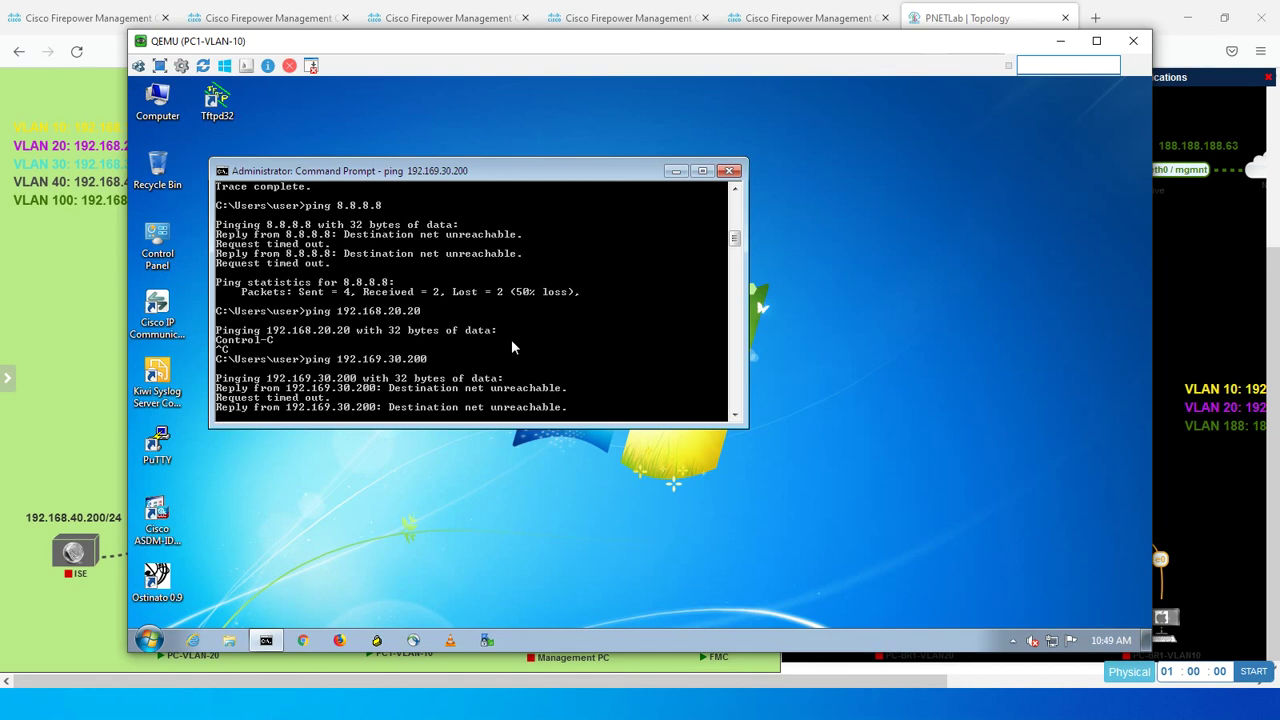
pyautogui.hotkey('ctrl', 'c')
# Step: Switch to Firepower Management Center and review the Default-HQ-Policy rules for inter-VLAN traffic between the INSIDE and DMZ zones
pyautogui.hotkey('alt', 'Tab')
pyautogui.hotkey('alt', 'Tab')
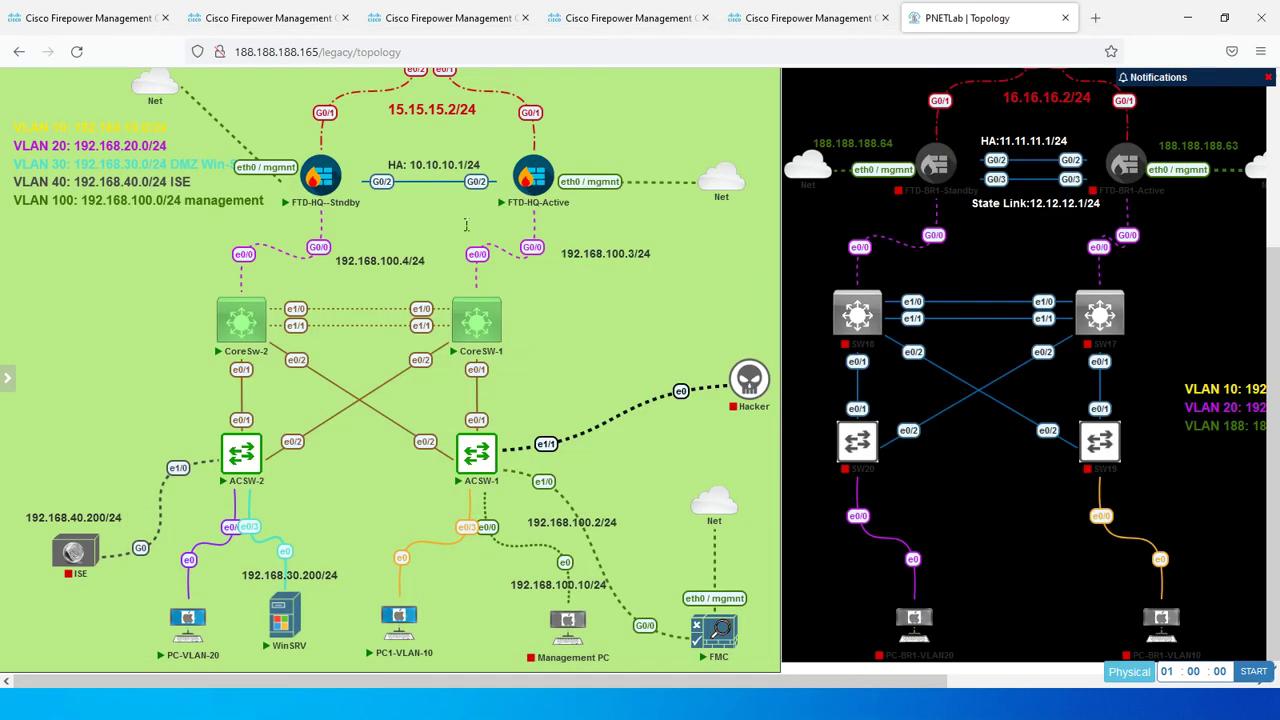
pyautogui.click(262, 18)
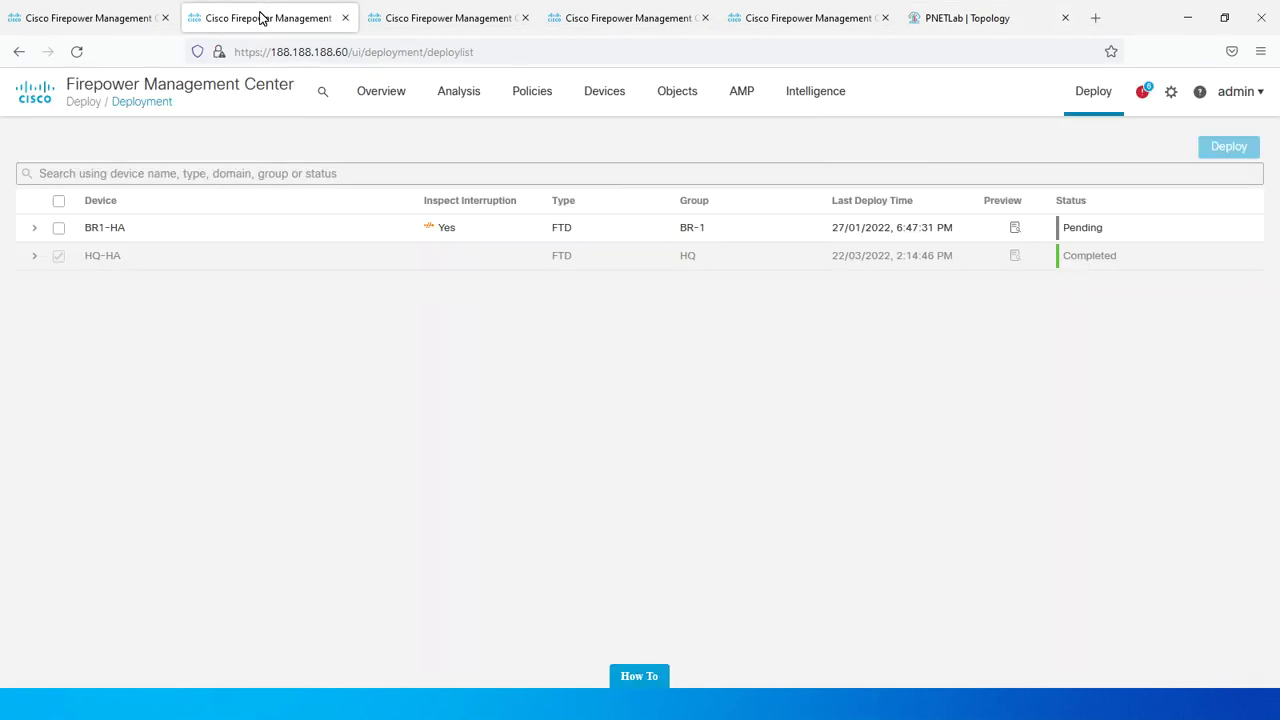
pyautogui.click(92, 20)
pyautogui.click(400, 28)
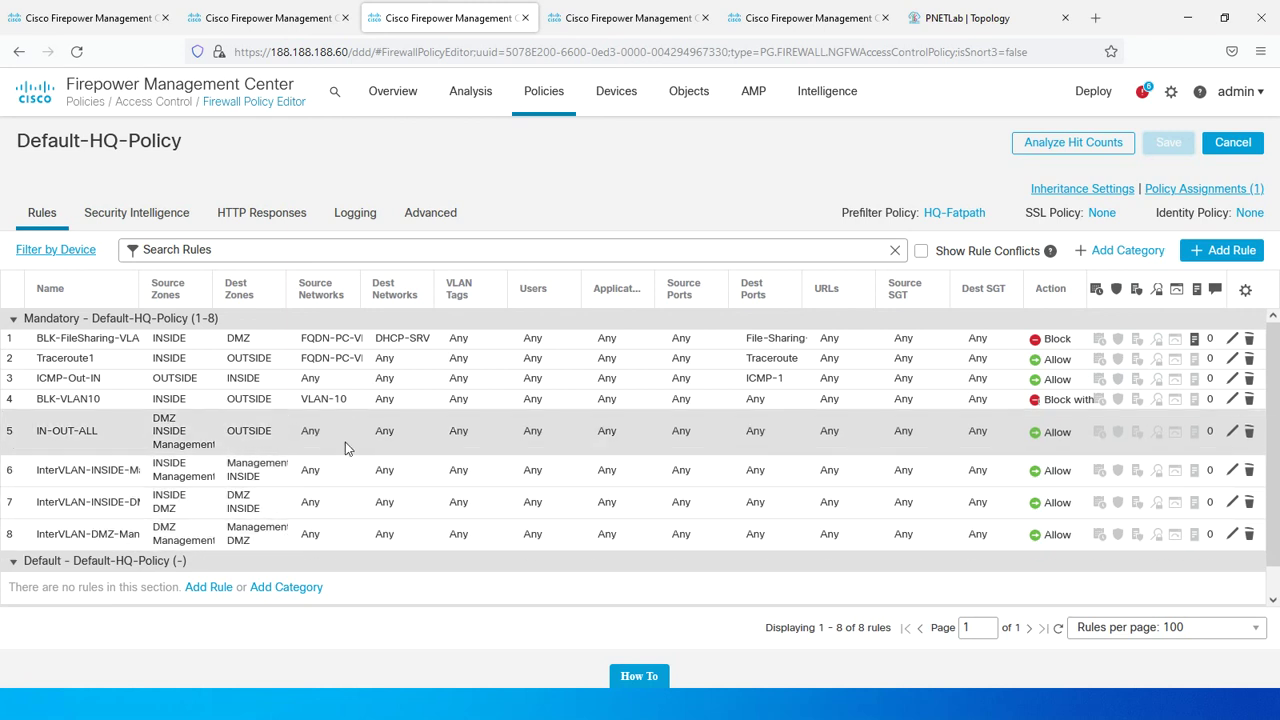
# Step: Return to the PC1-VLAN-10 command prompt and ping the DMZ server at 192.168.30.200
pyautogui.hotkey('alt', 'Tab')
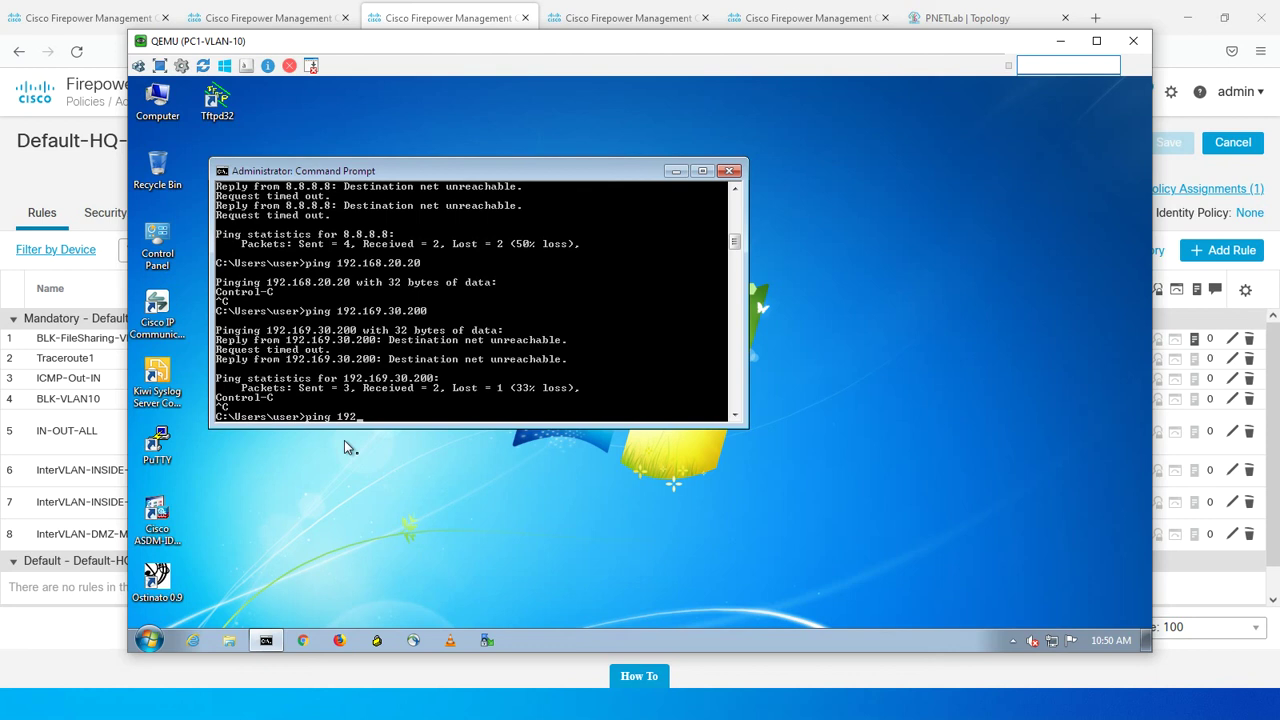
pyautogui.write('.30.200')
pyautogui.press('Return')
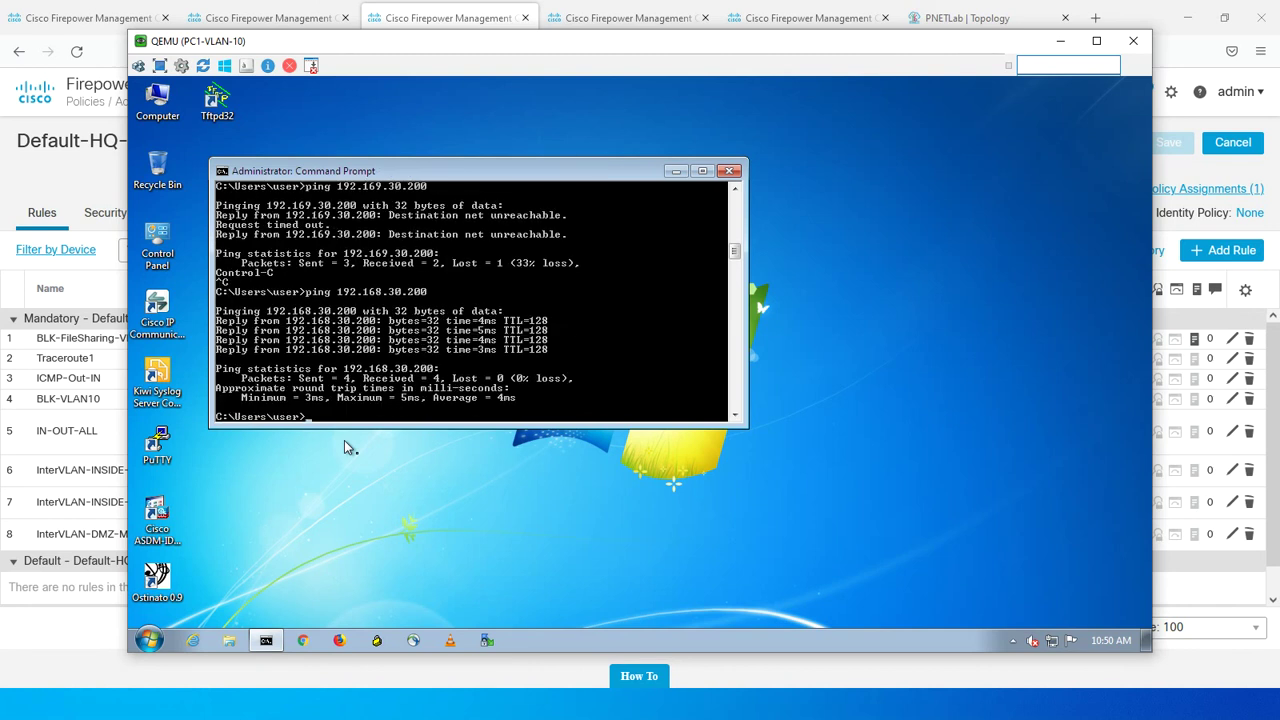
# Step: Ping the VLAN 30 address 192.168.30.1 from PC1-VLAN-10 and switch back to Firepower Management Center
pyautogui.press('Up')
pyautogui.press('BackSpace')
pyautogui.press('BackSpace')
pyautogui.press('BackSpace')
pyautogui.write('1')
pyautogui.press('Return')
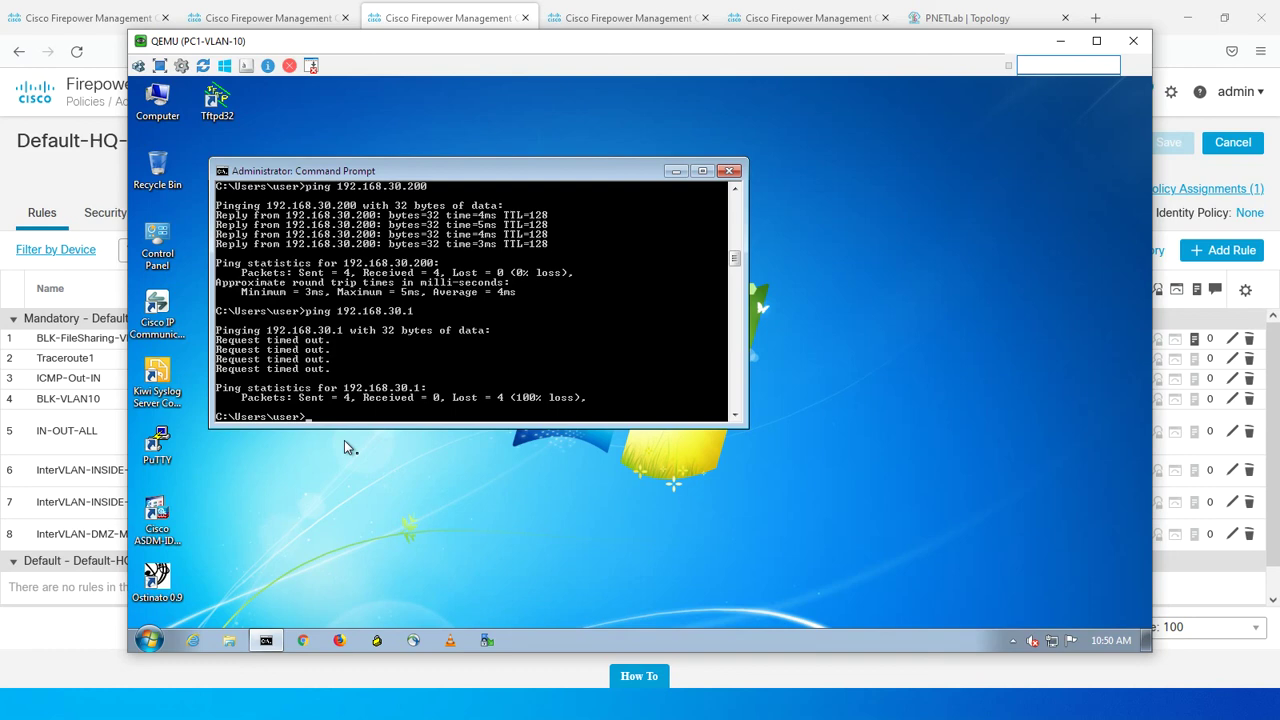
pyautogui.hotkey('alt', 'Tab')
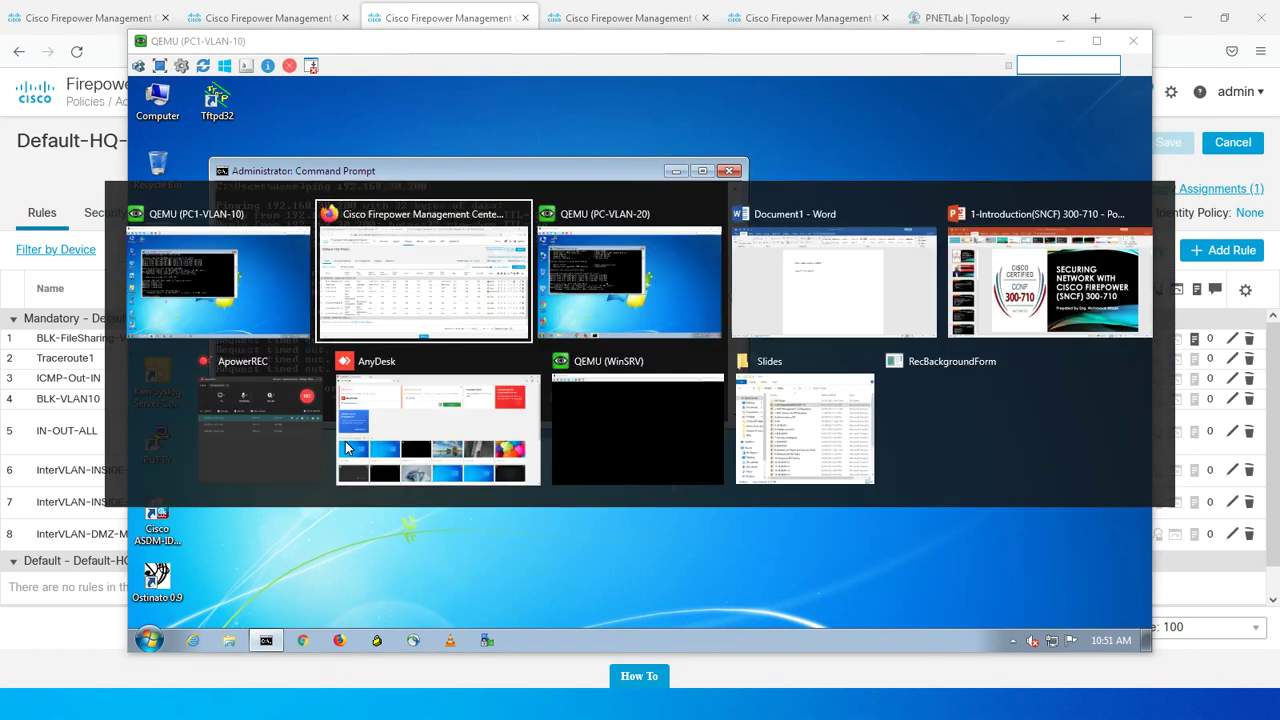